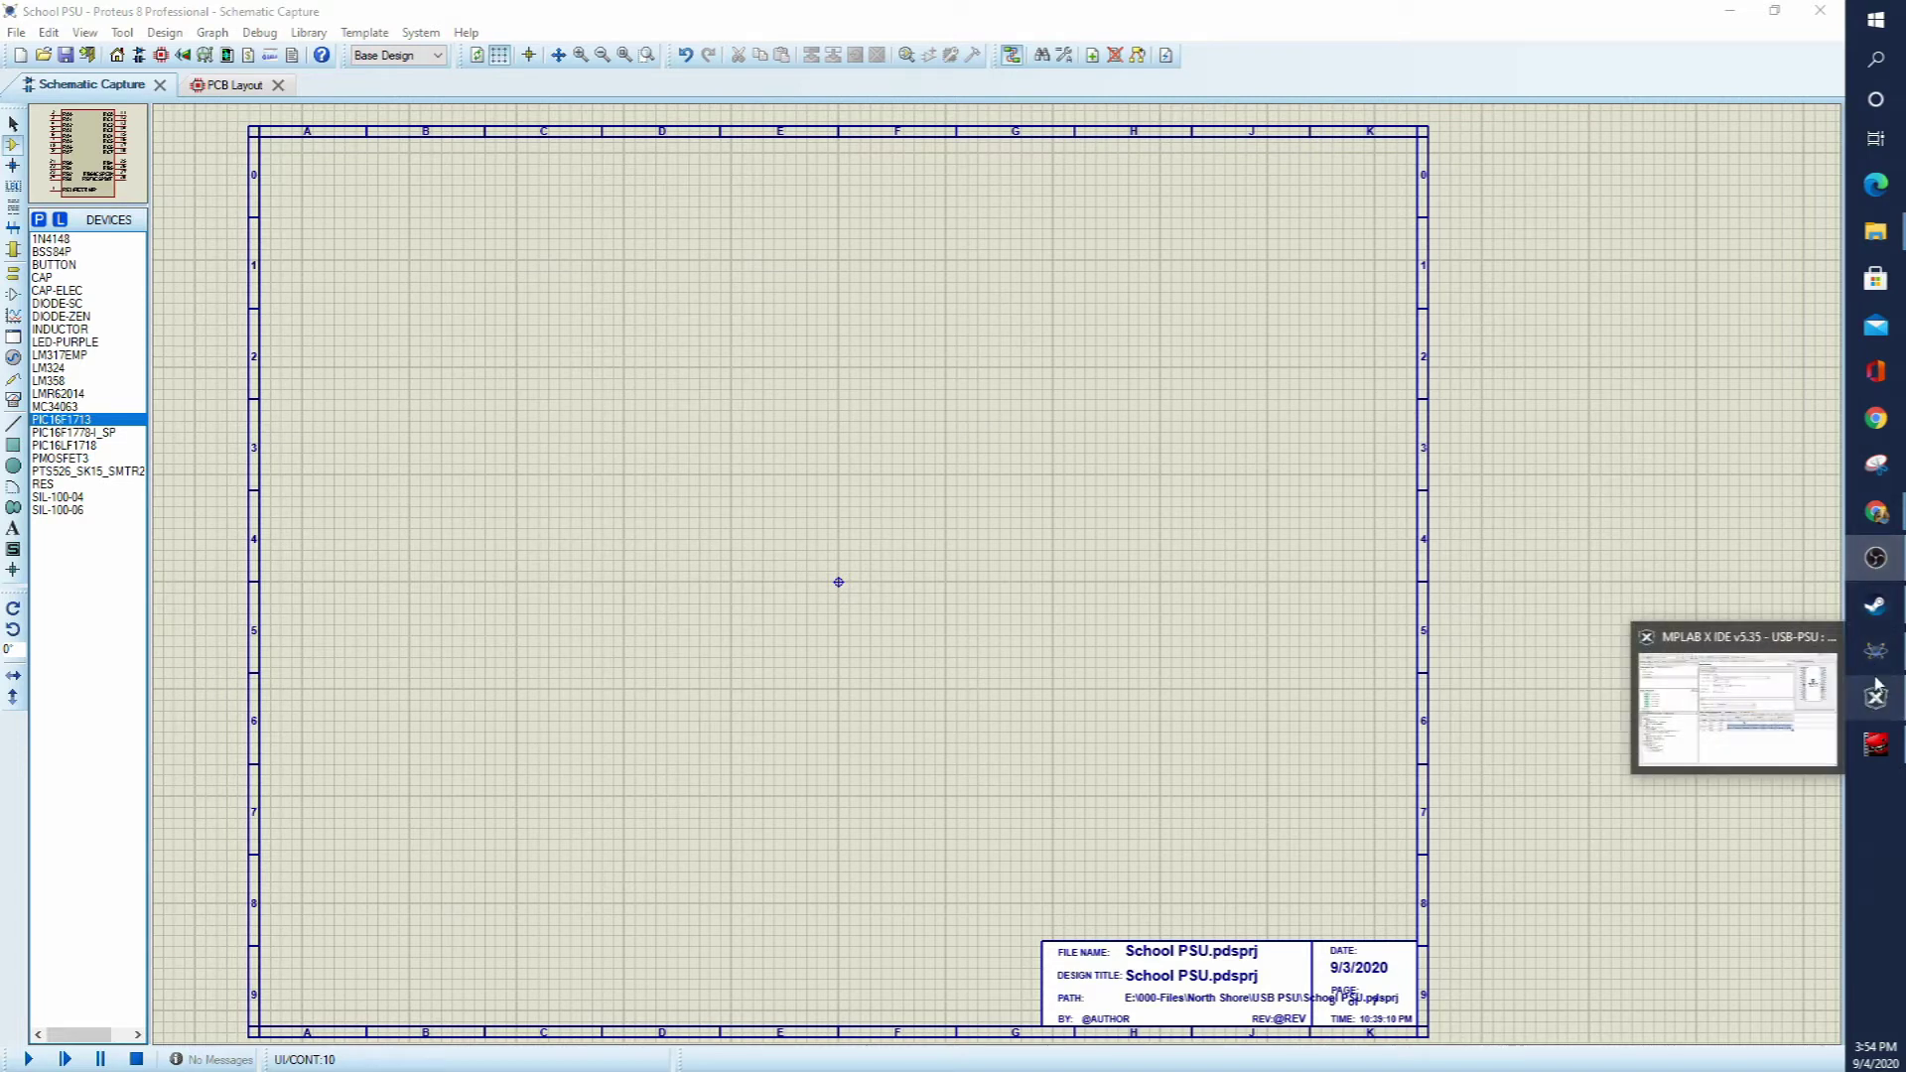
Step: Bring up the Microchip part selector and scroll through the PIC16F1776 specifications
mouse_move(1875, 513)
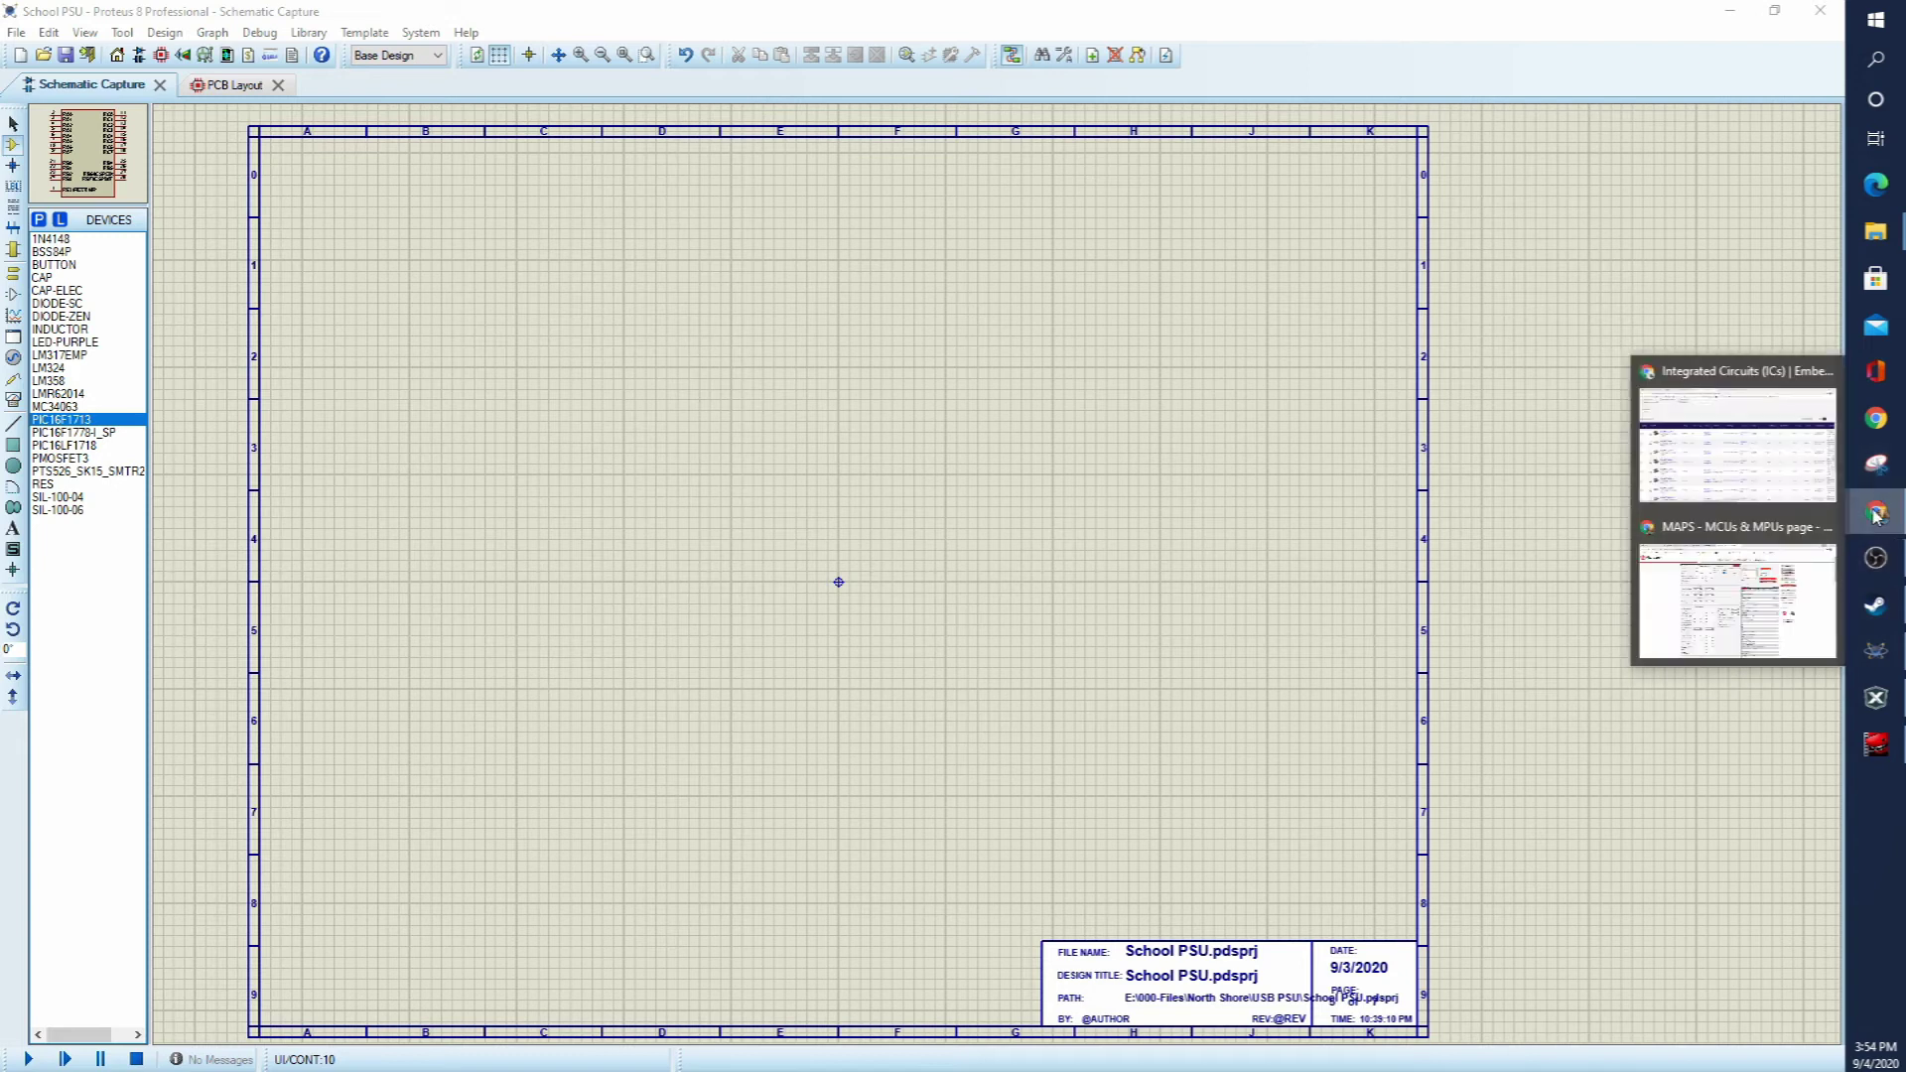
click(1752, 623)
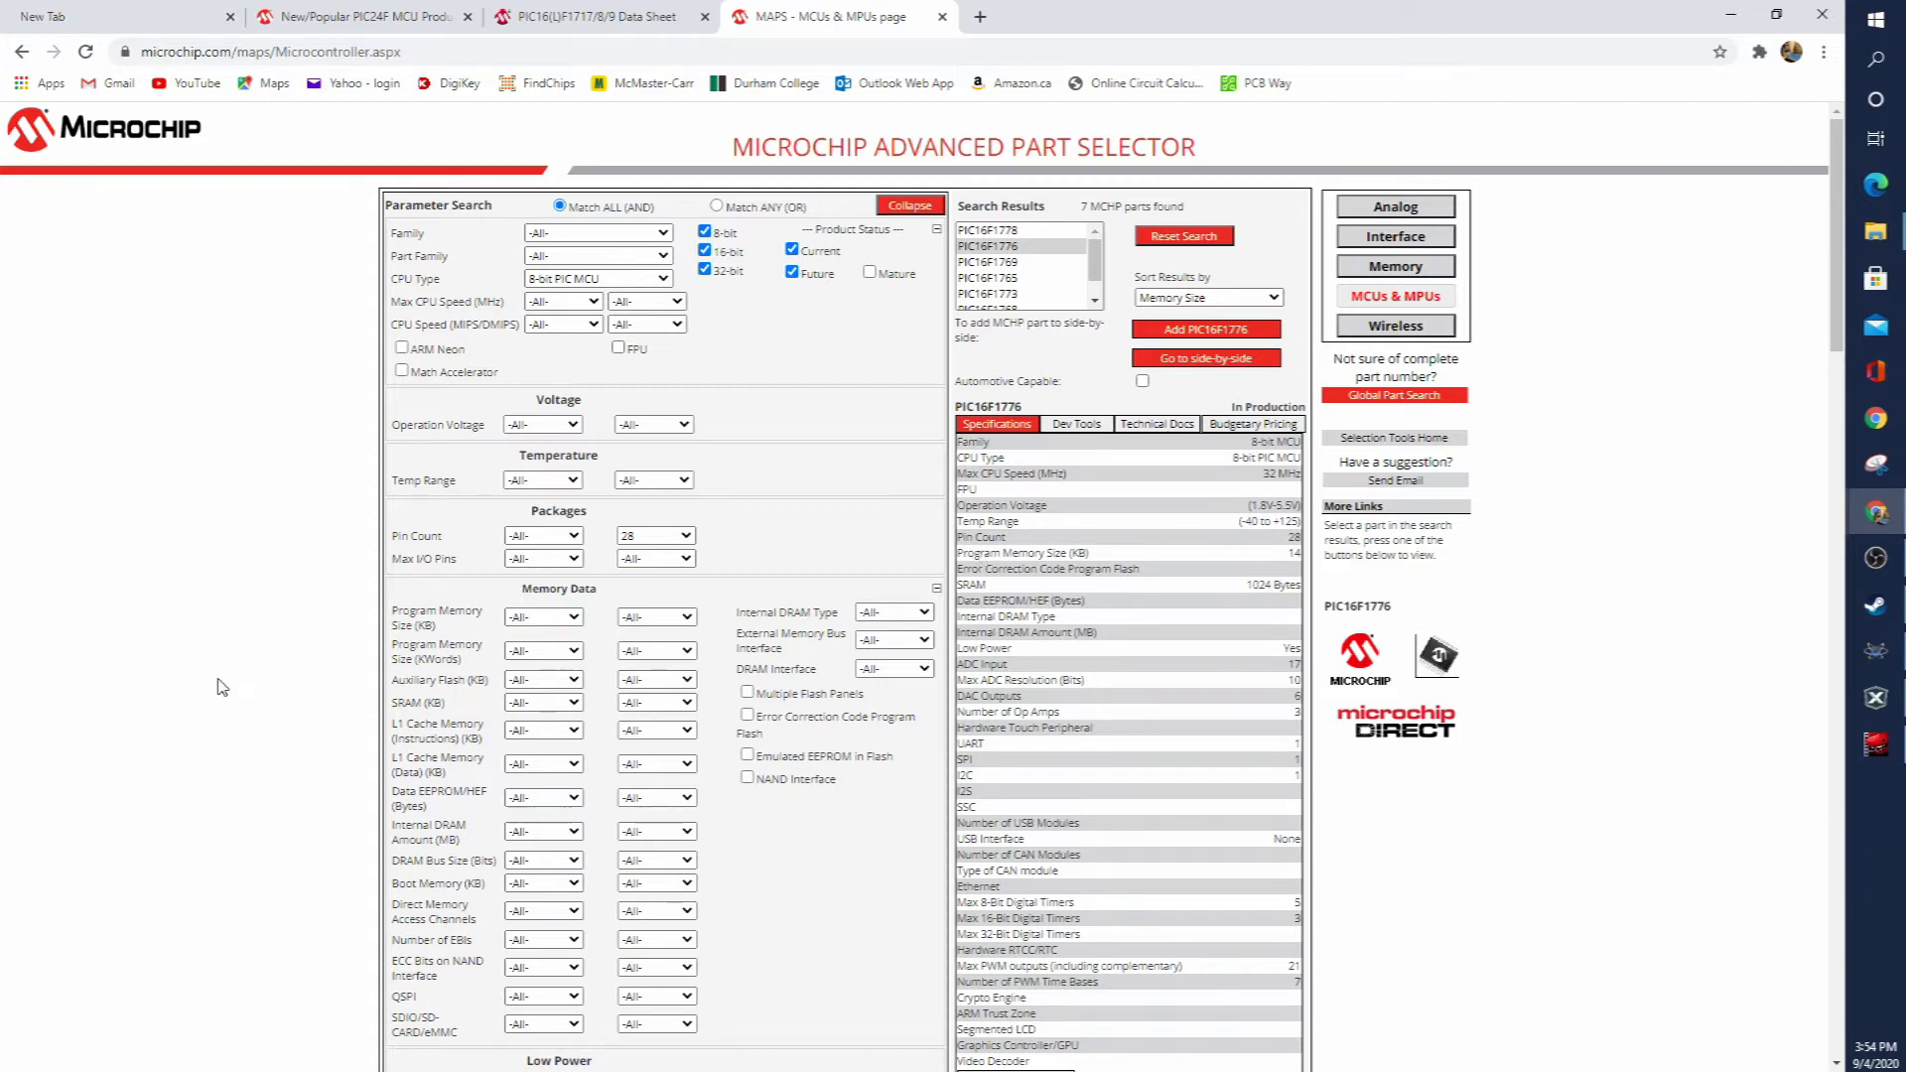
scroll(223, 687, down, 1)
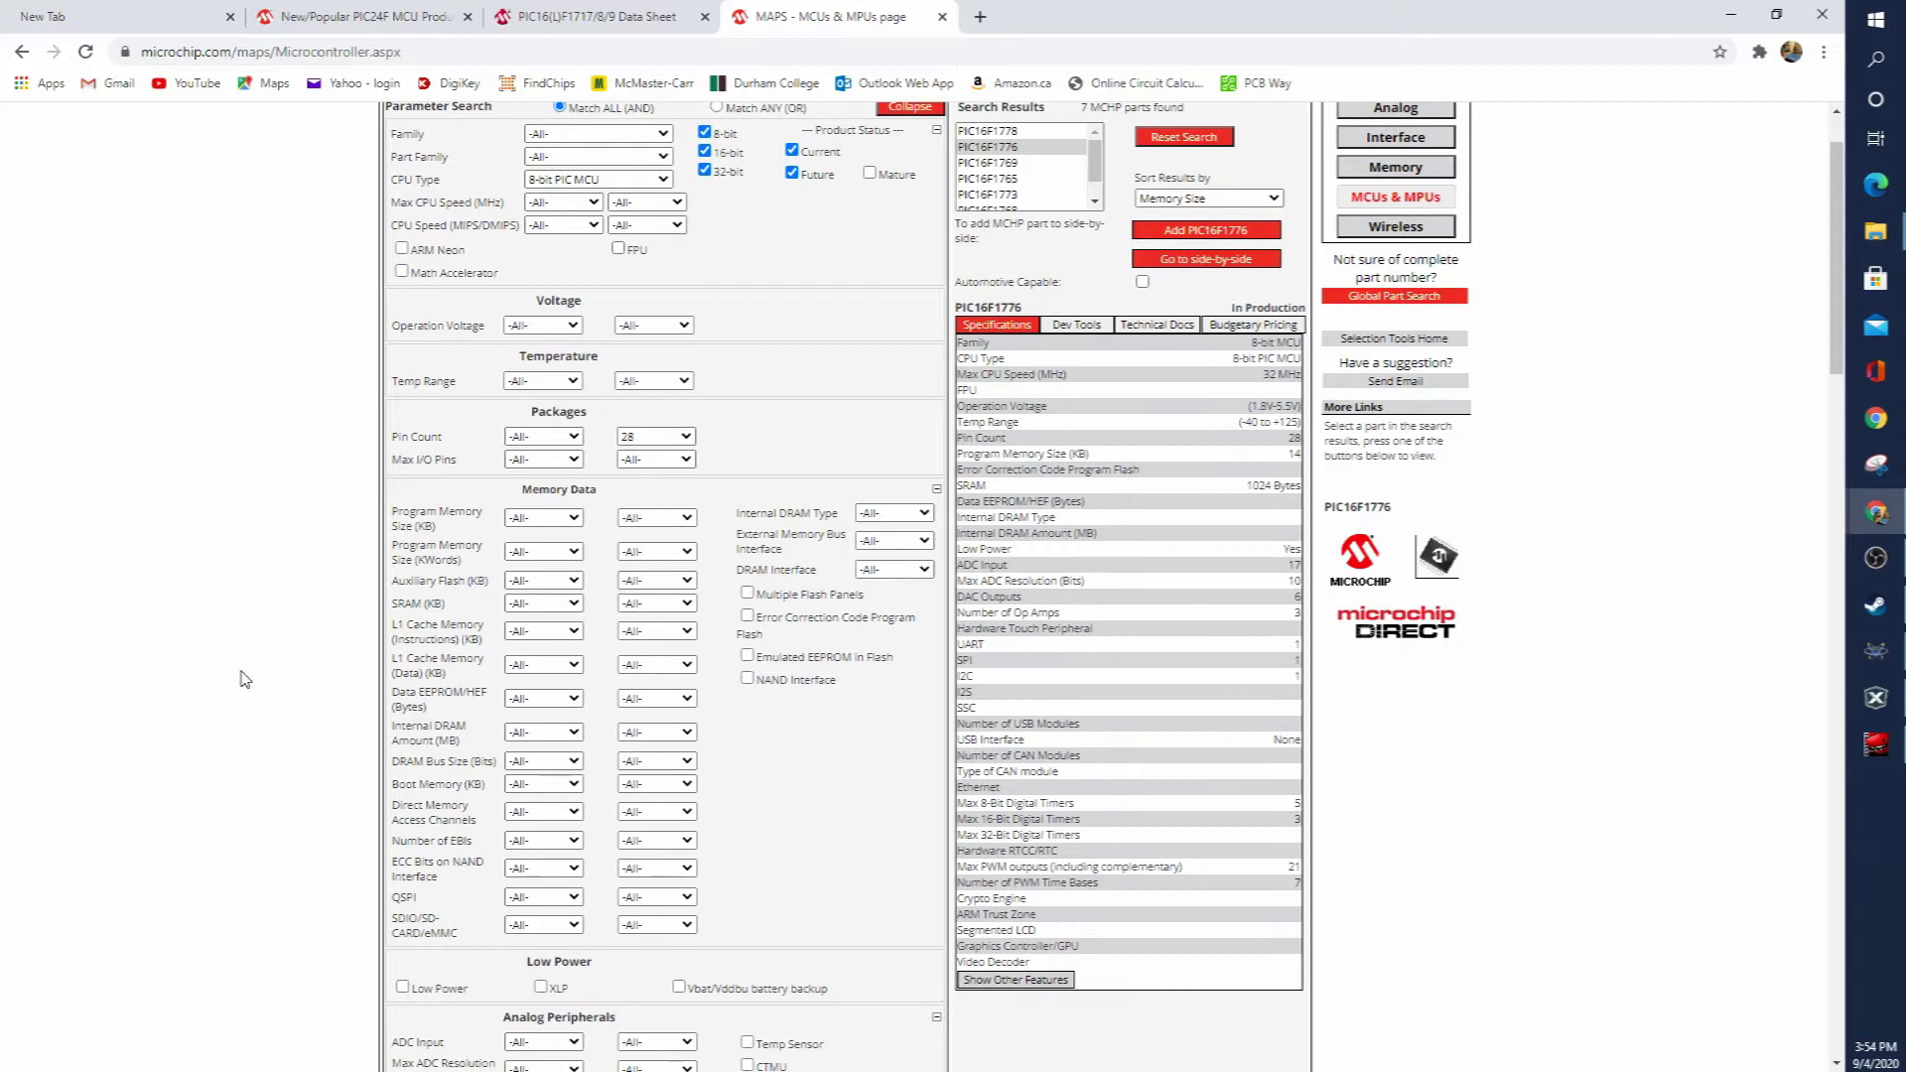
scroll(244, 680, up, 1)
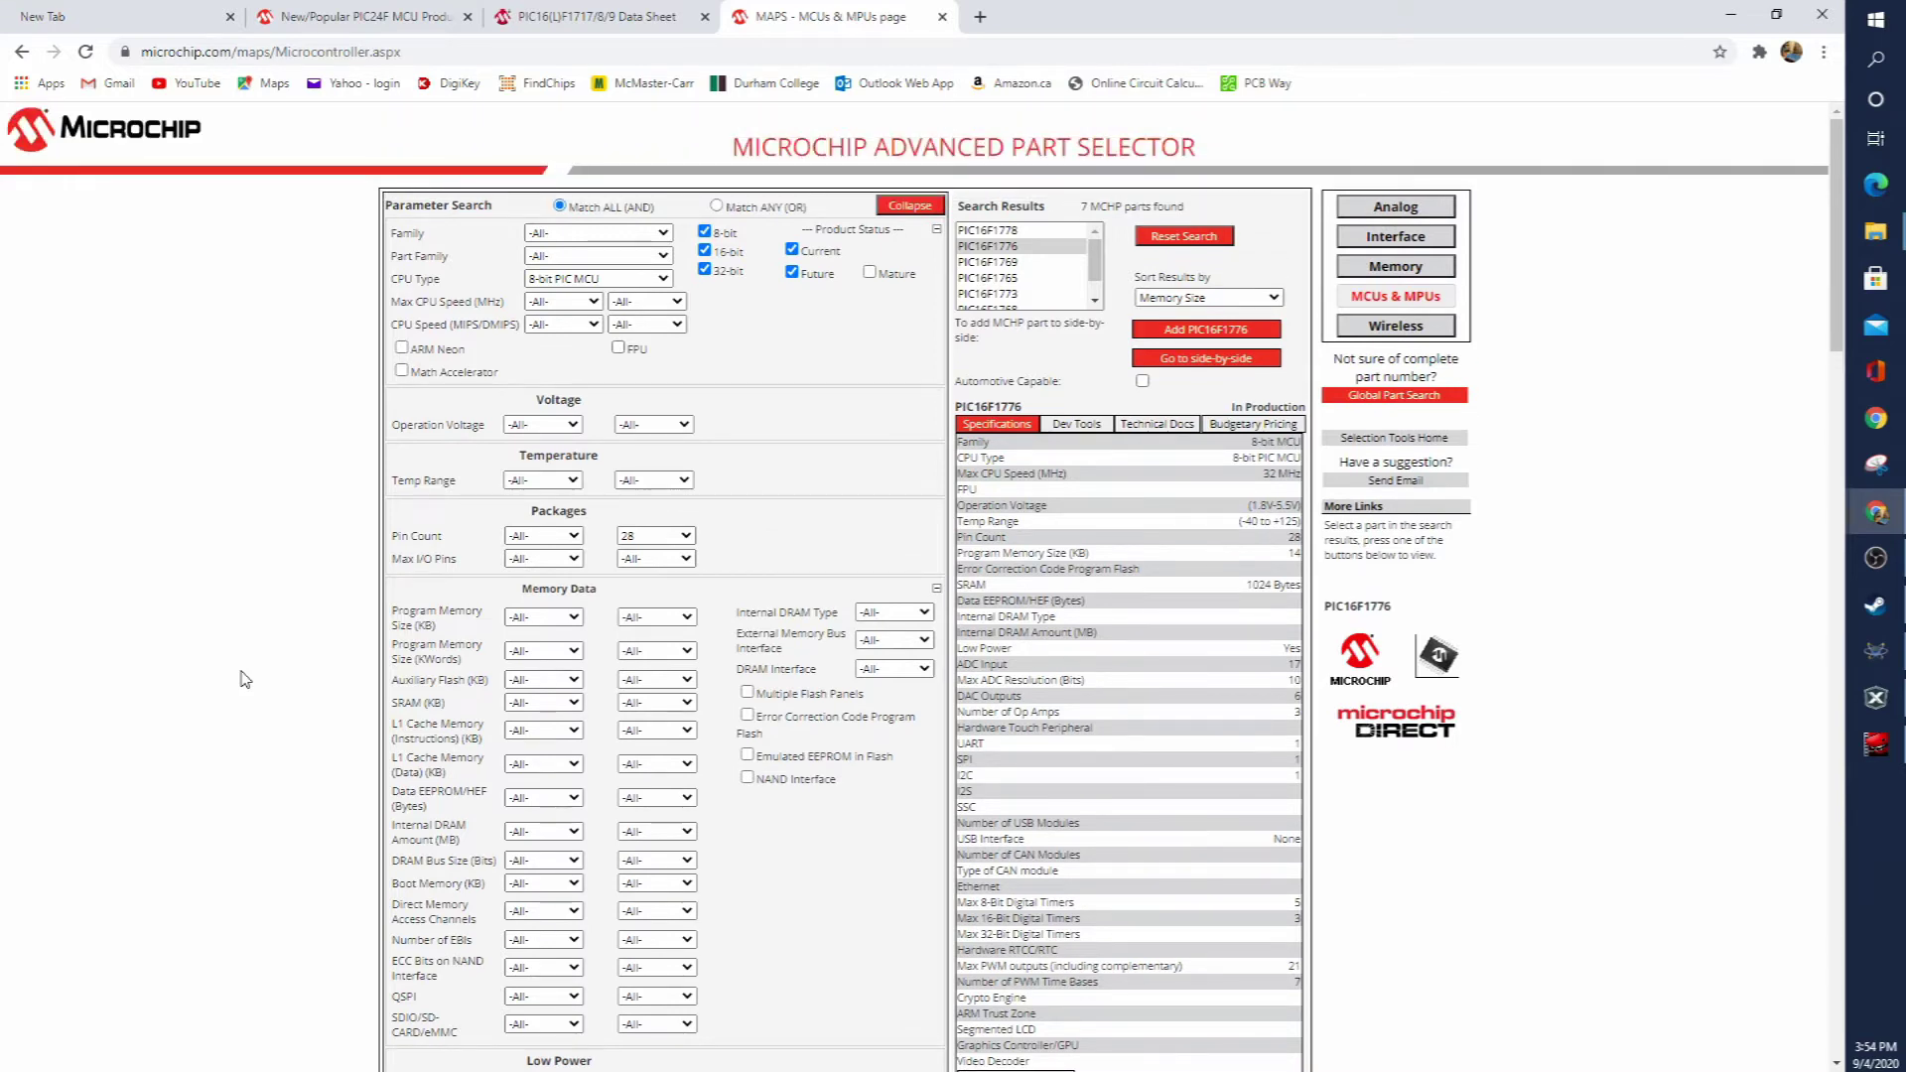
scroll(248, 683, down, 5)
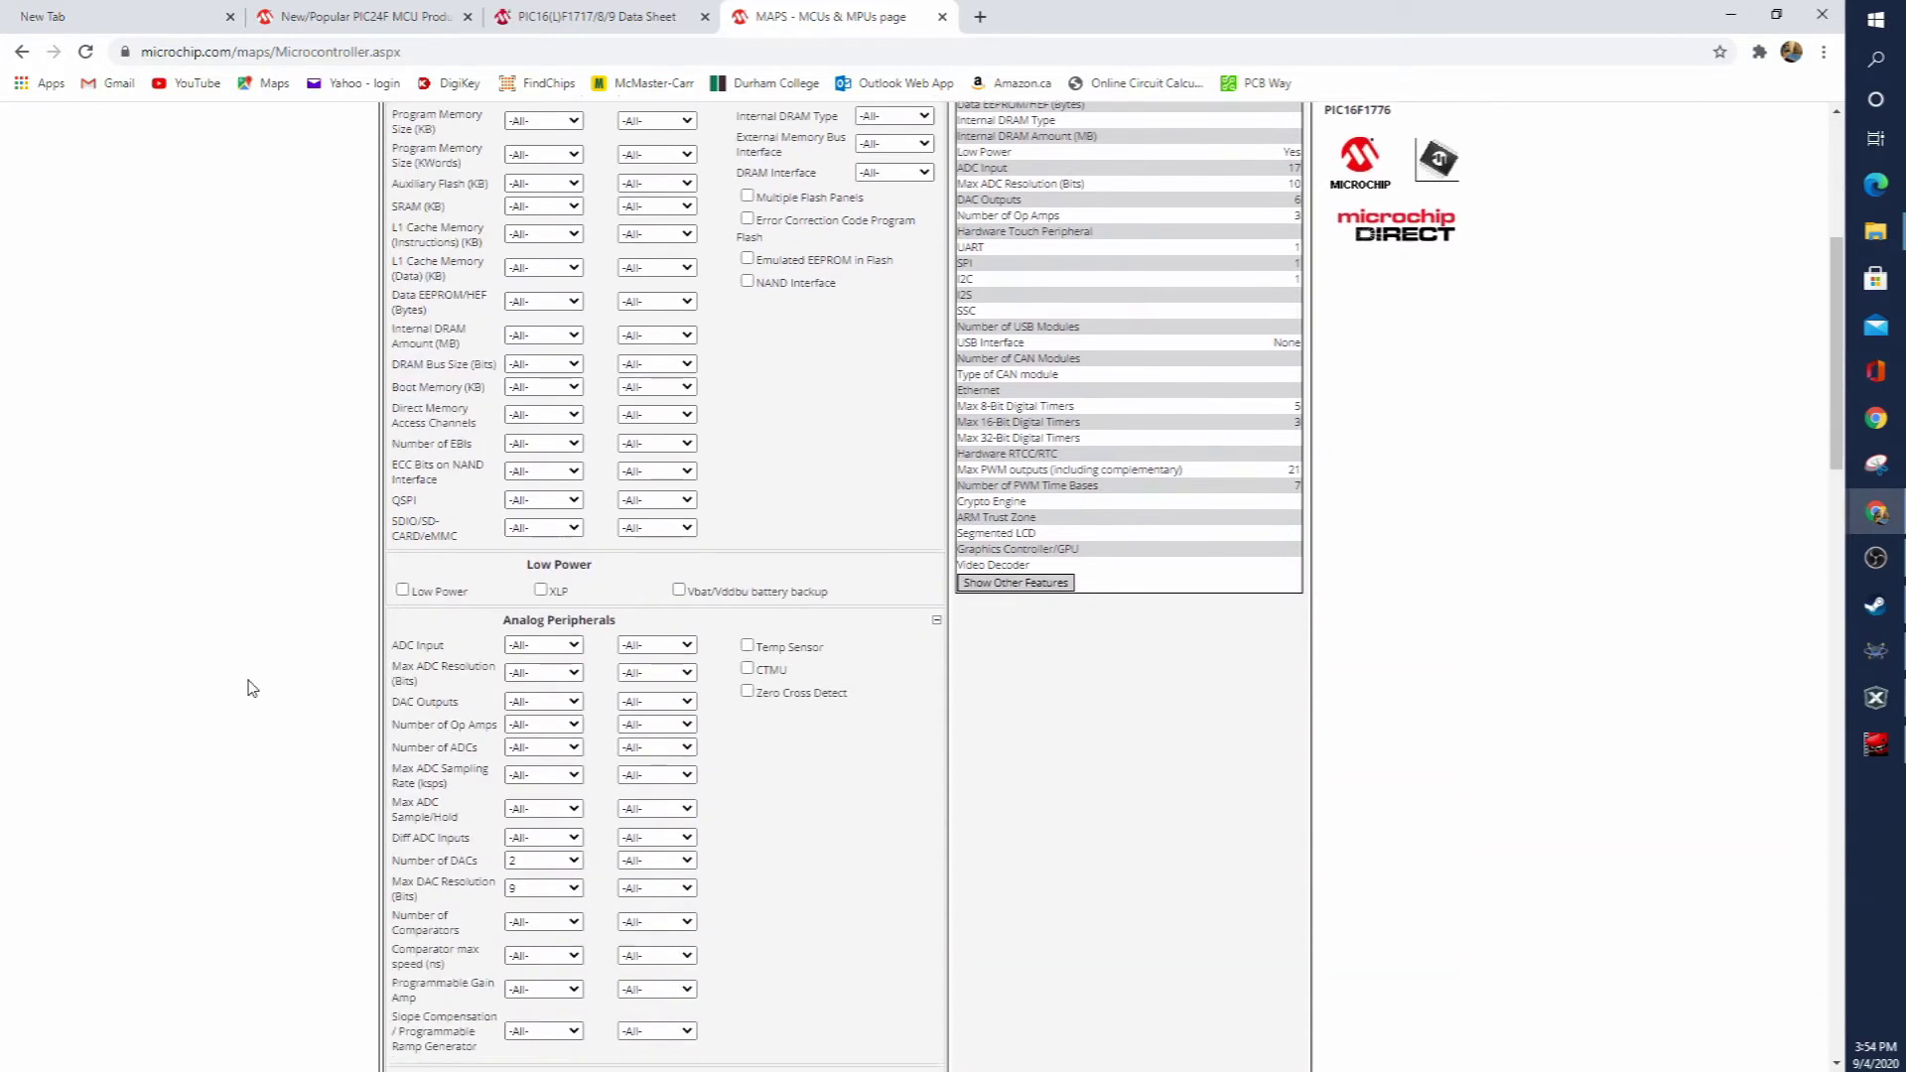
scroll(251, 688, down, 3)
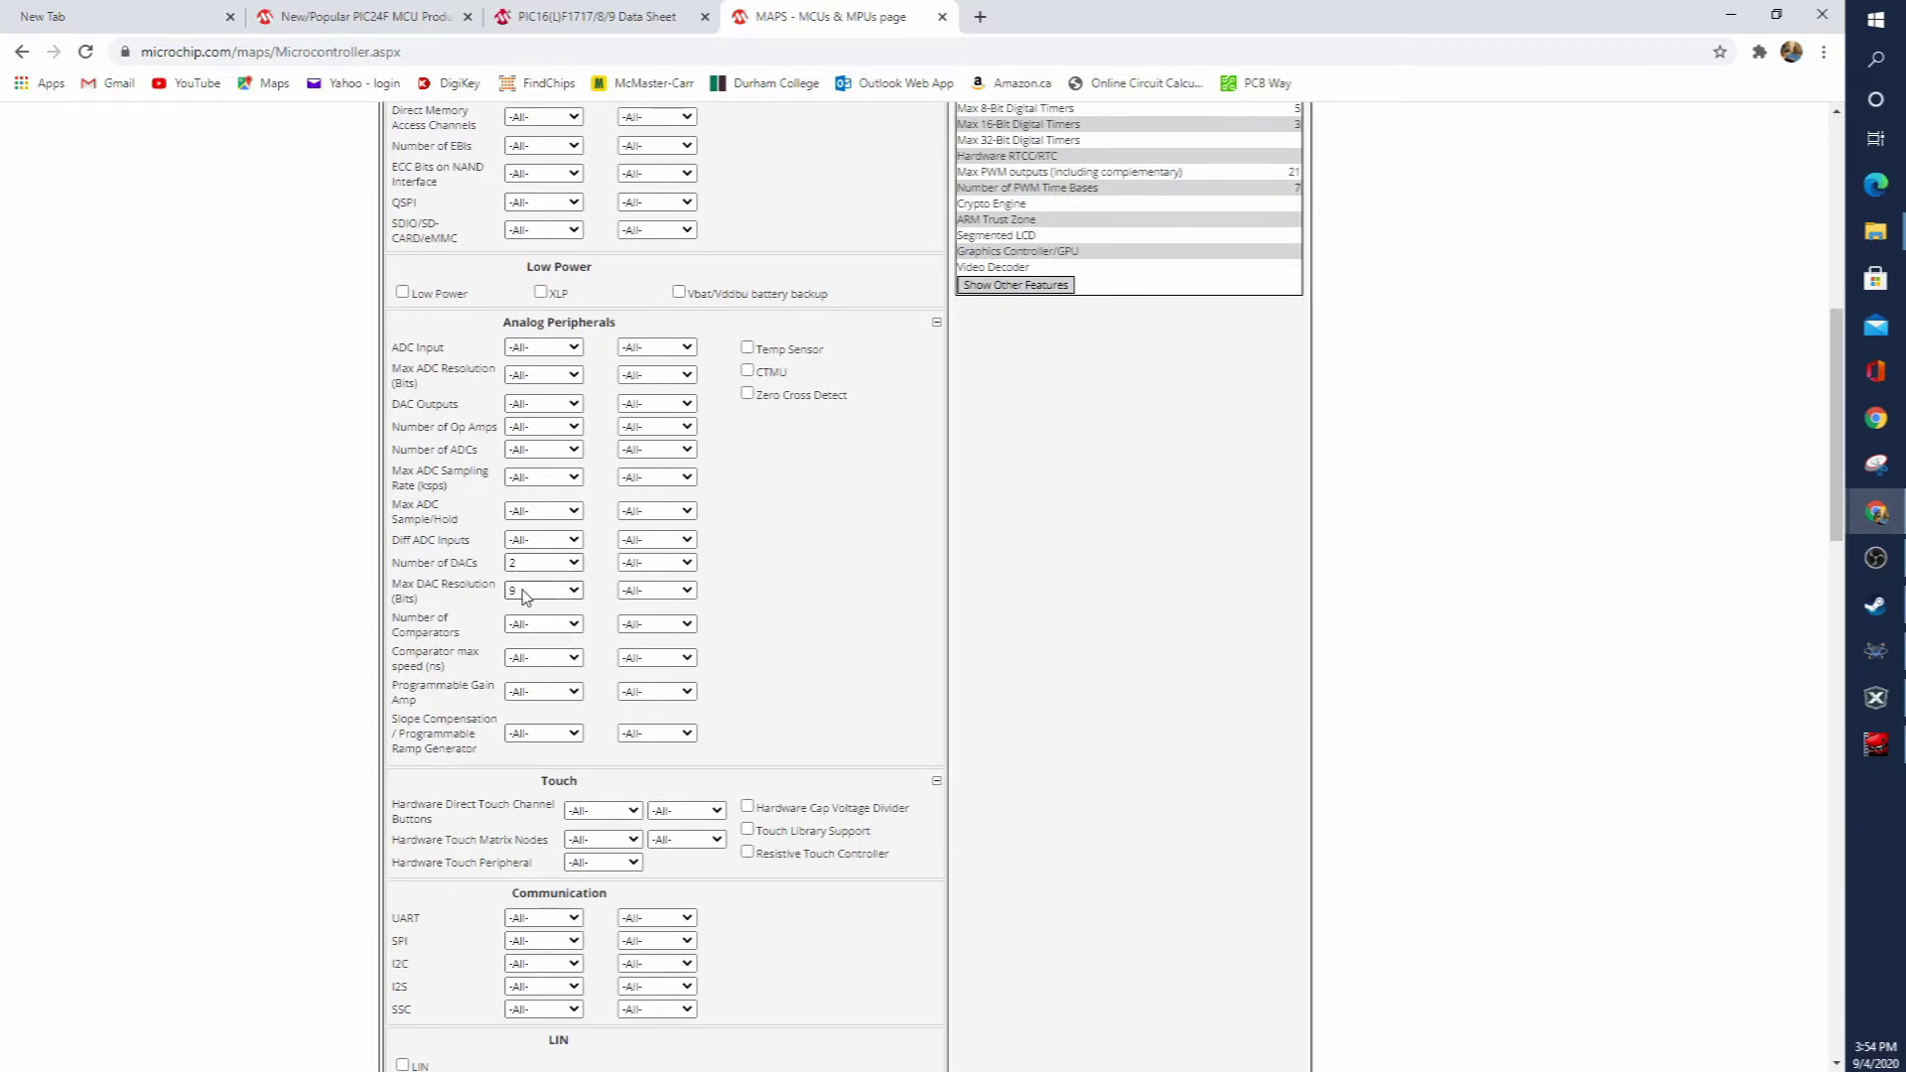
scroll(537, 635, up, 8)
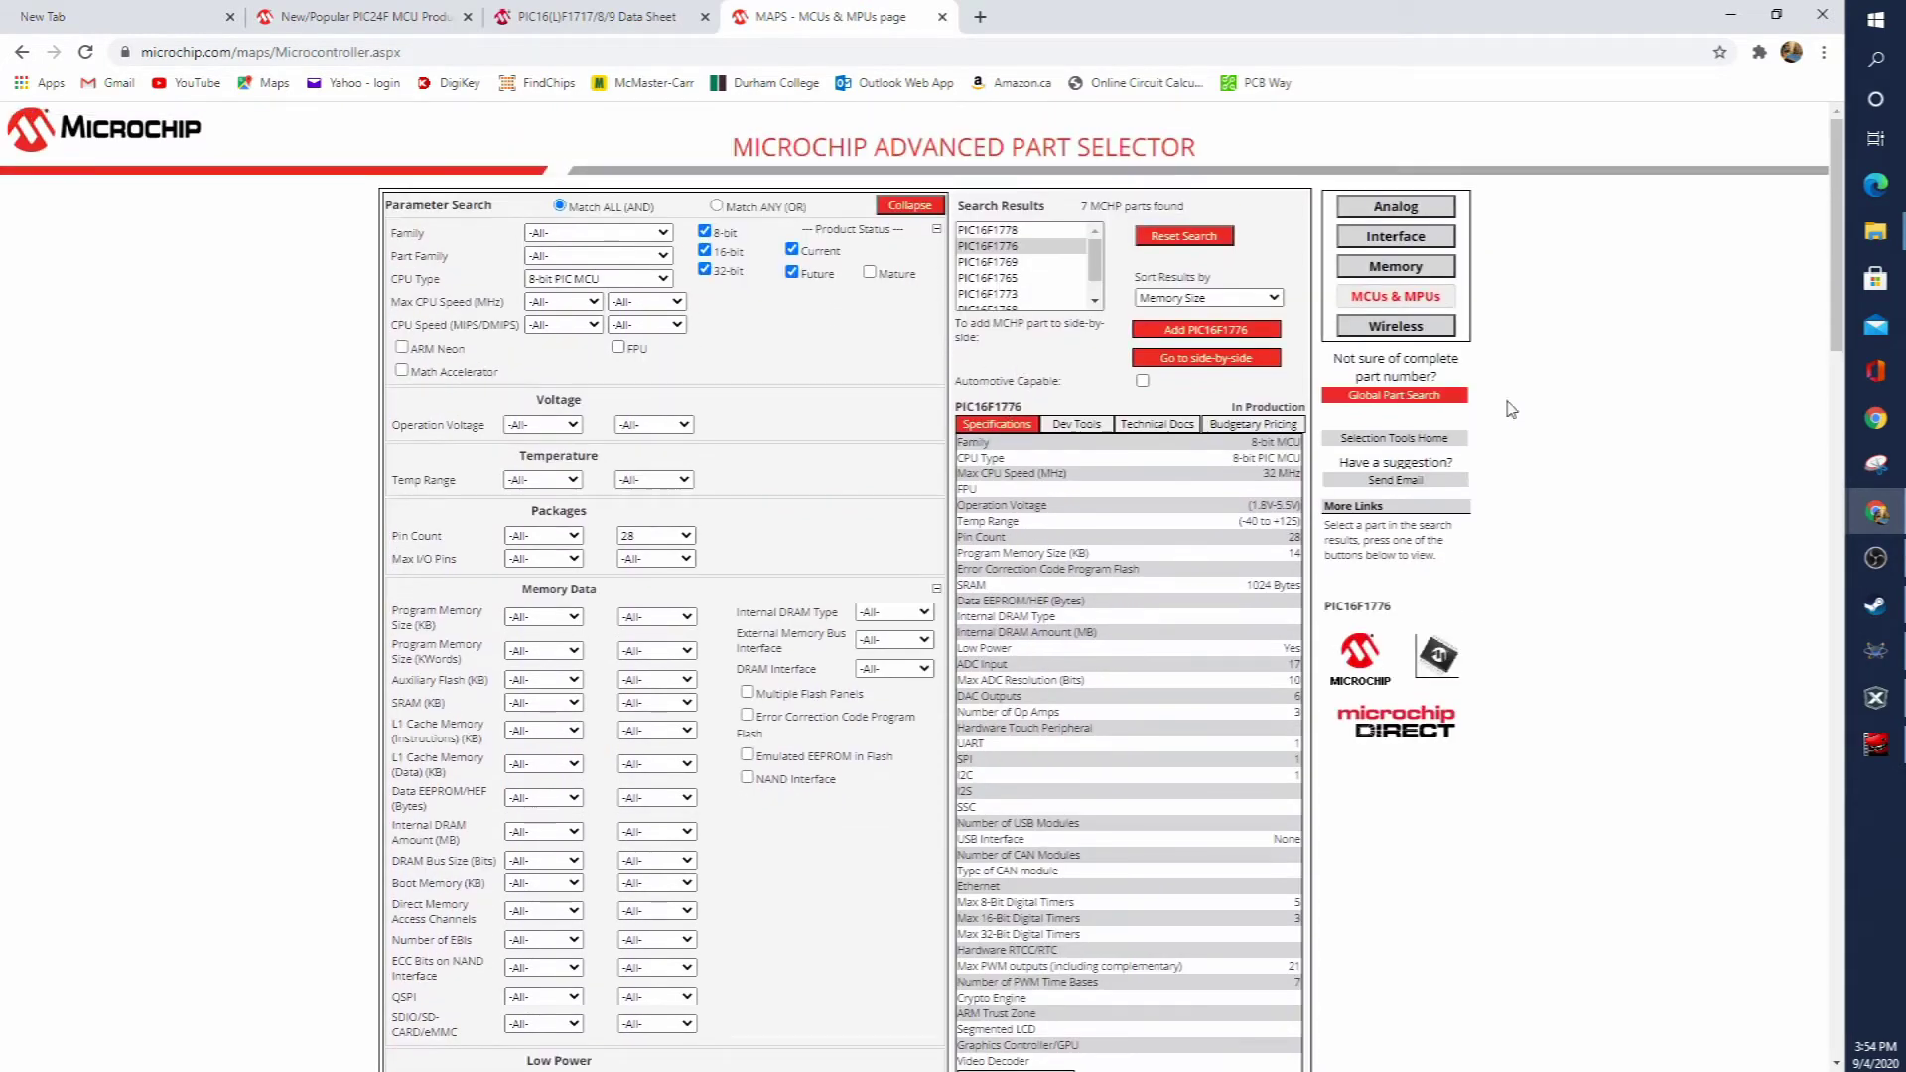
Step: Check the PIC16F1776 pin layout in MPLAB X, then switch to the DigiKey 16f1776 results
click(1736, 16)
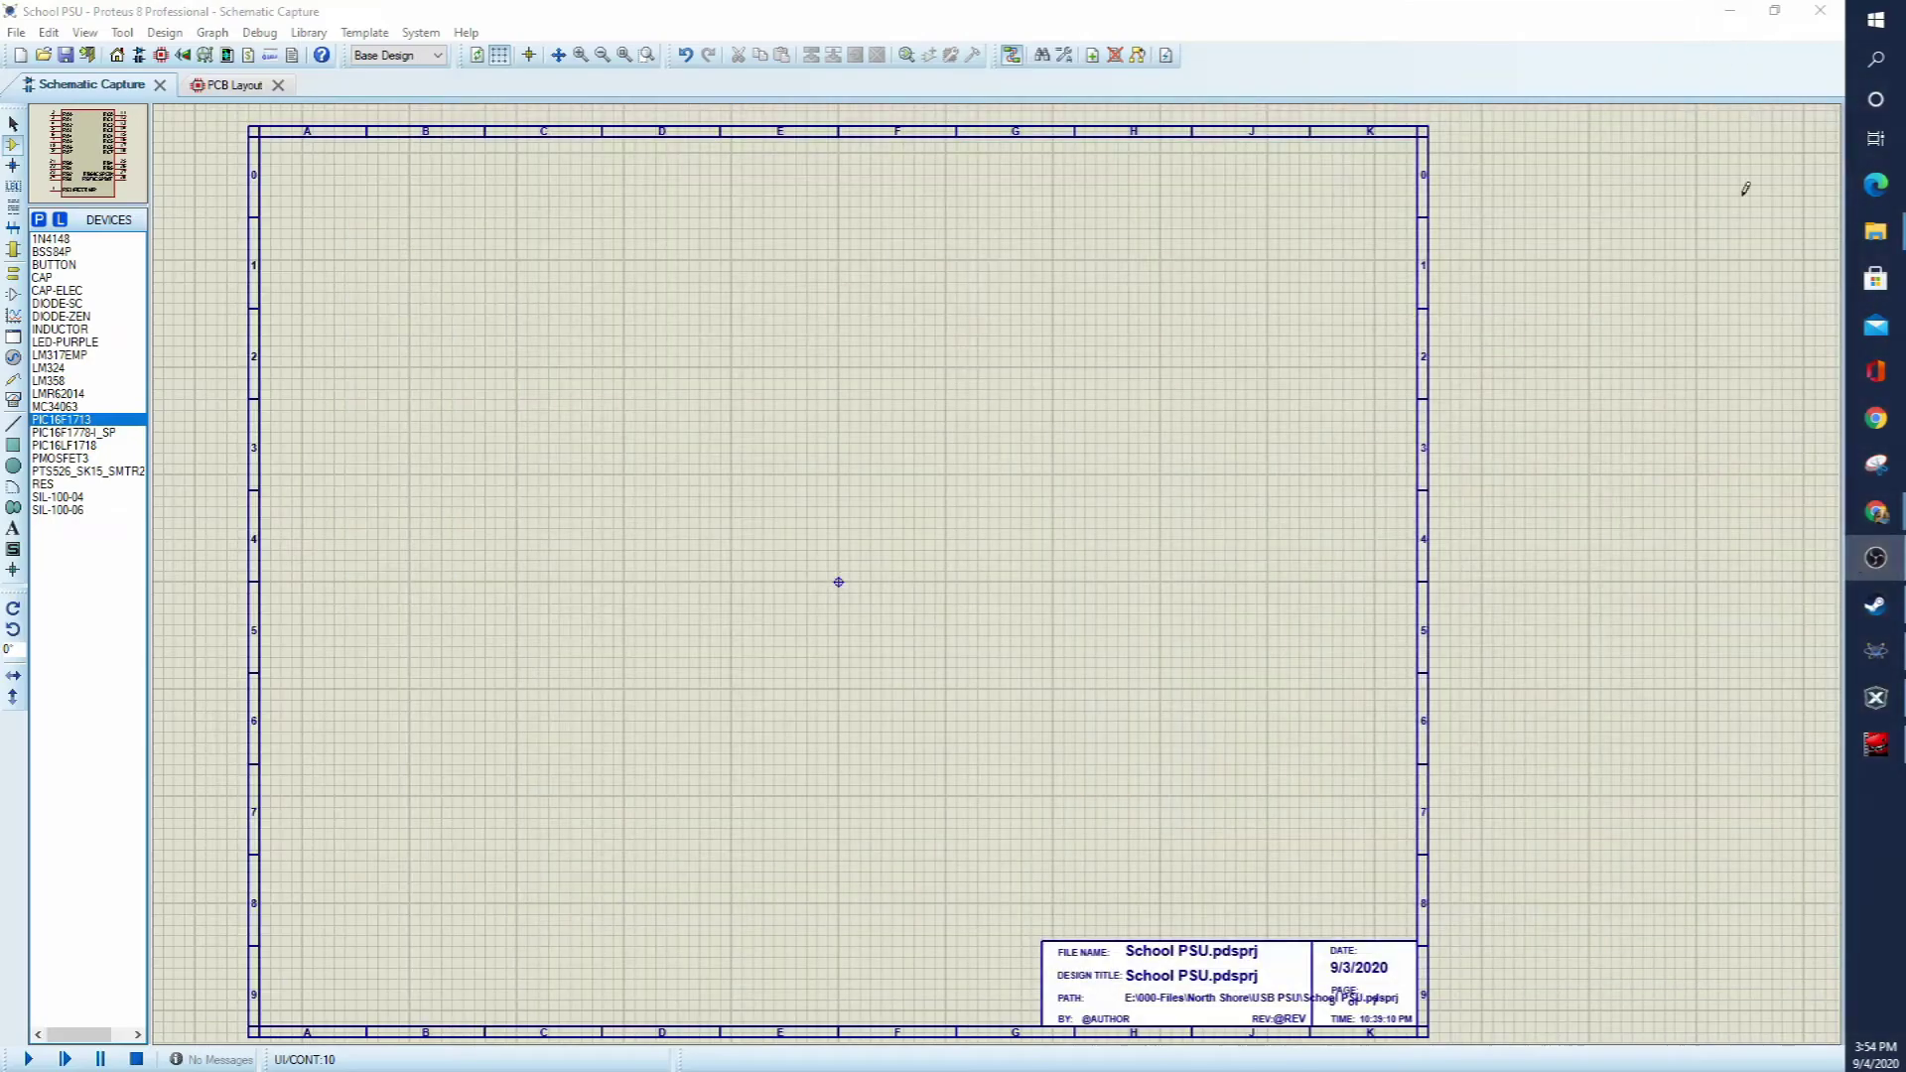
click(1879, 698)
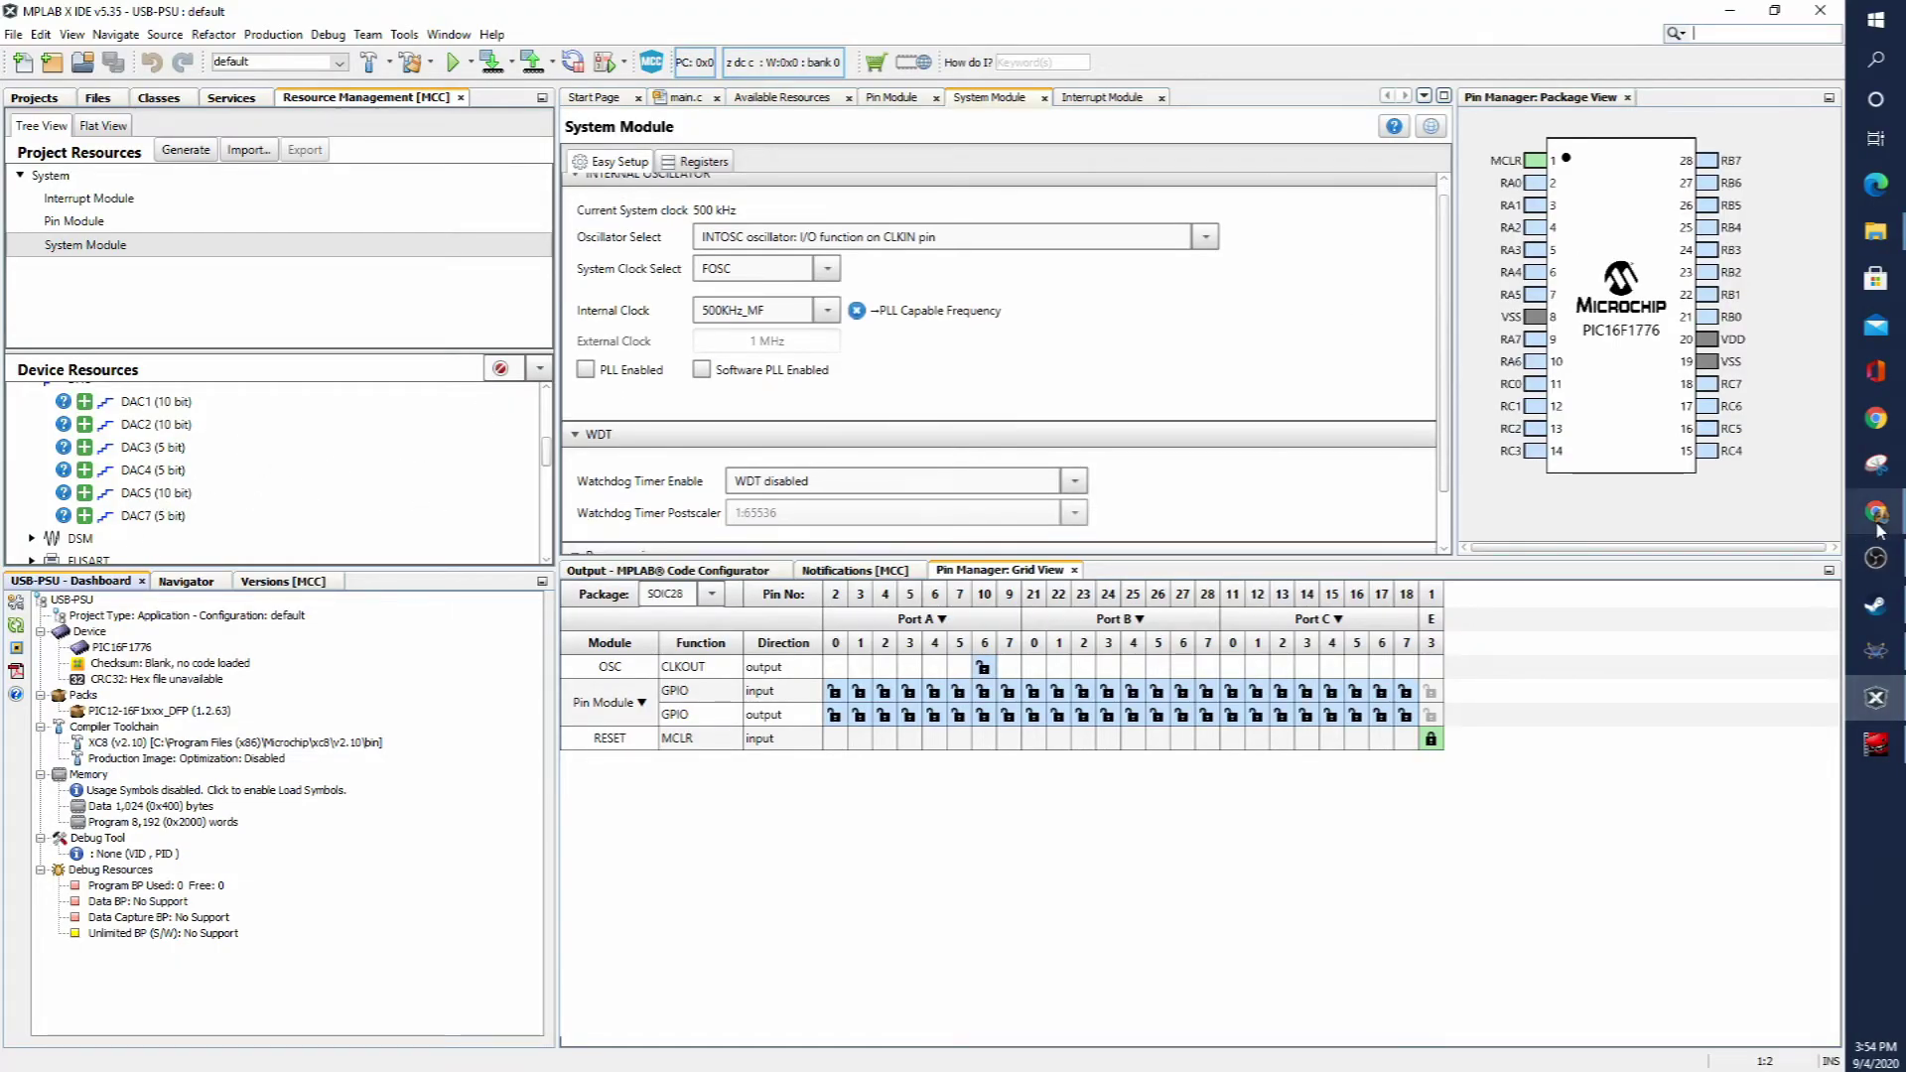
mouse_move(1876, 512)
click(1765, 537)
click(1737, 437)
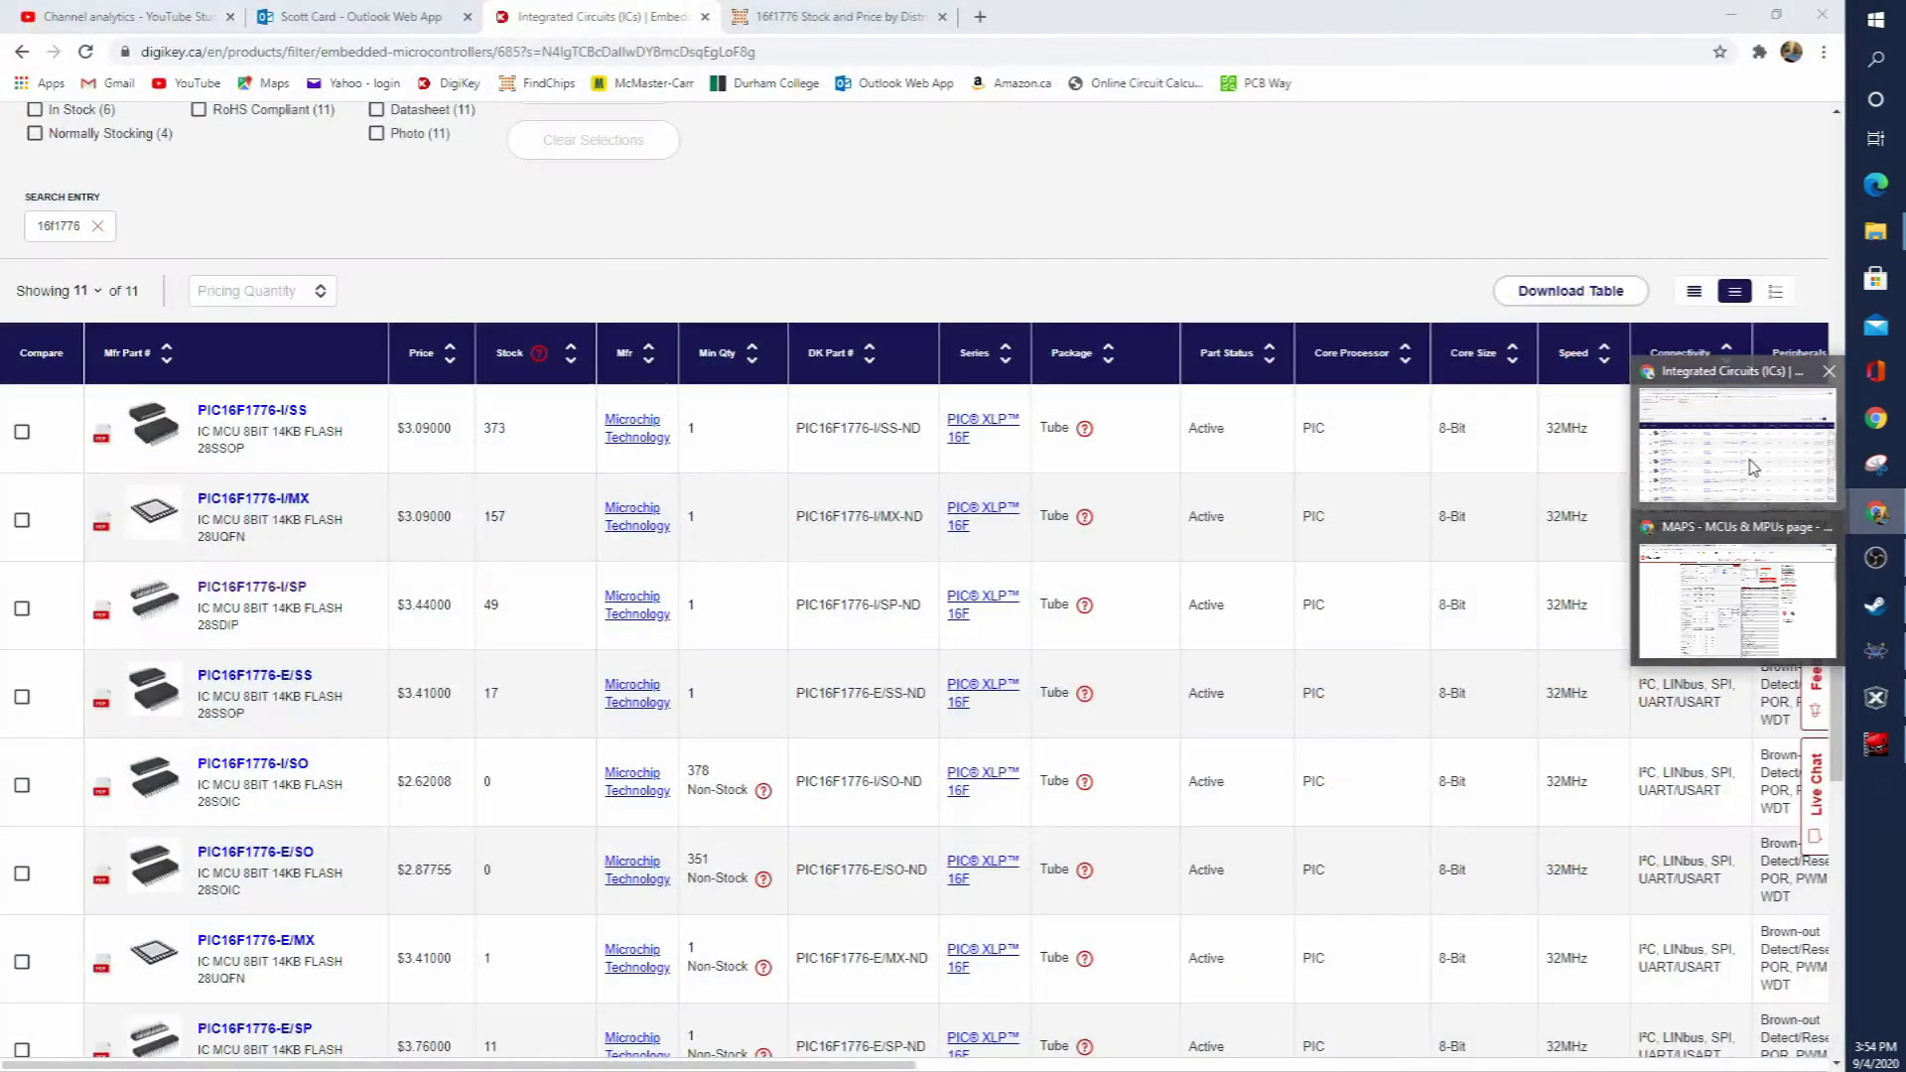
Step: Scroll the FindChips 16f1776 results and open its Part Intelligence page
click(849, 14)
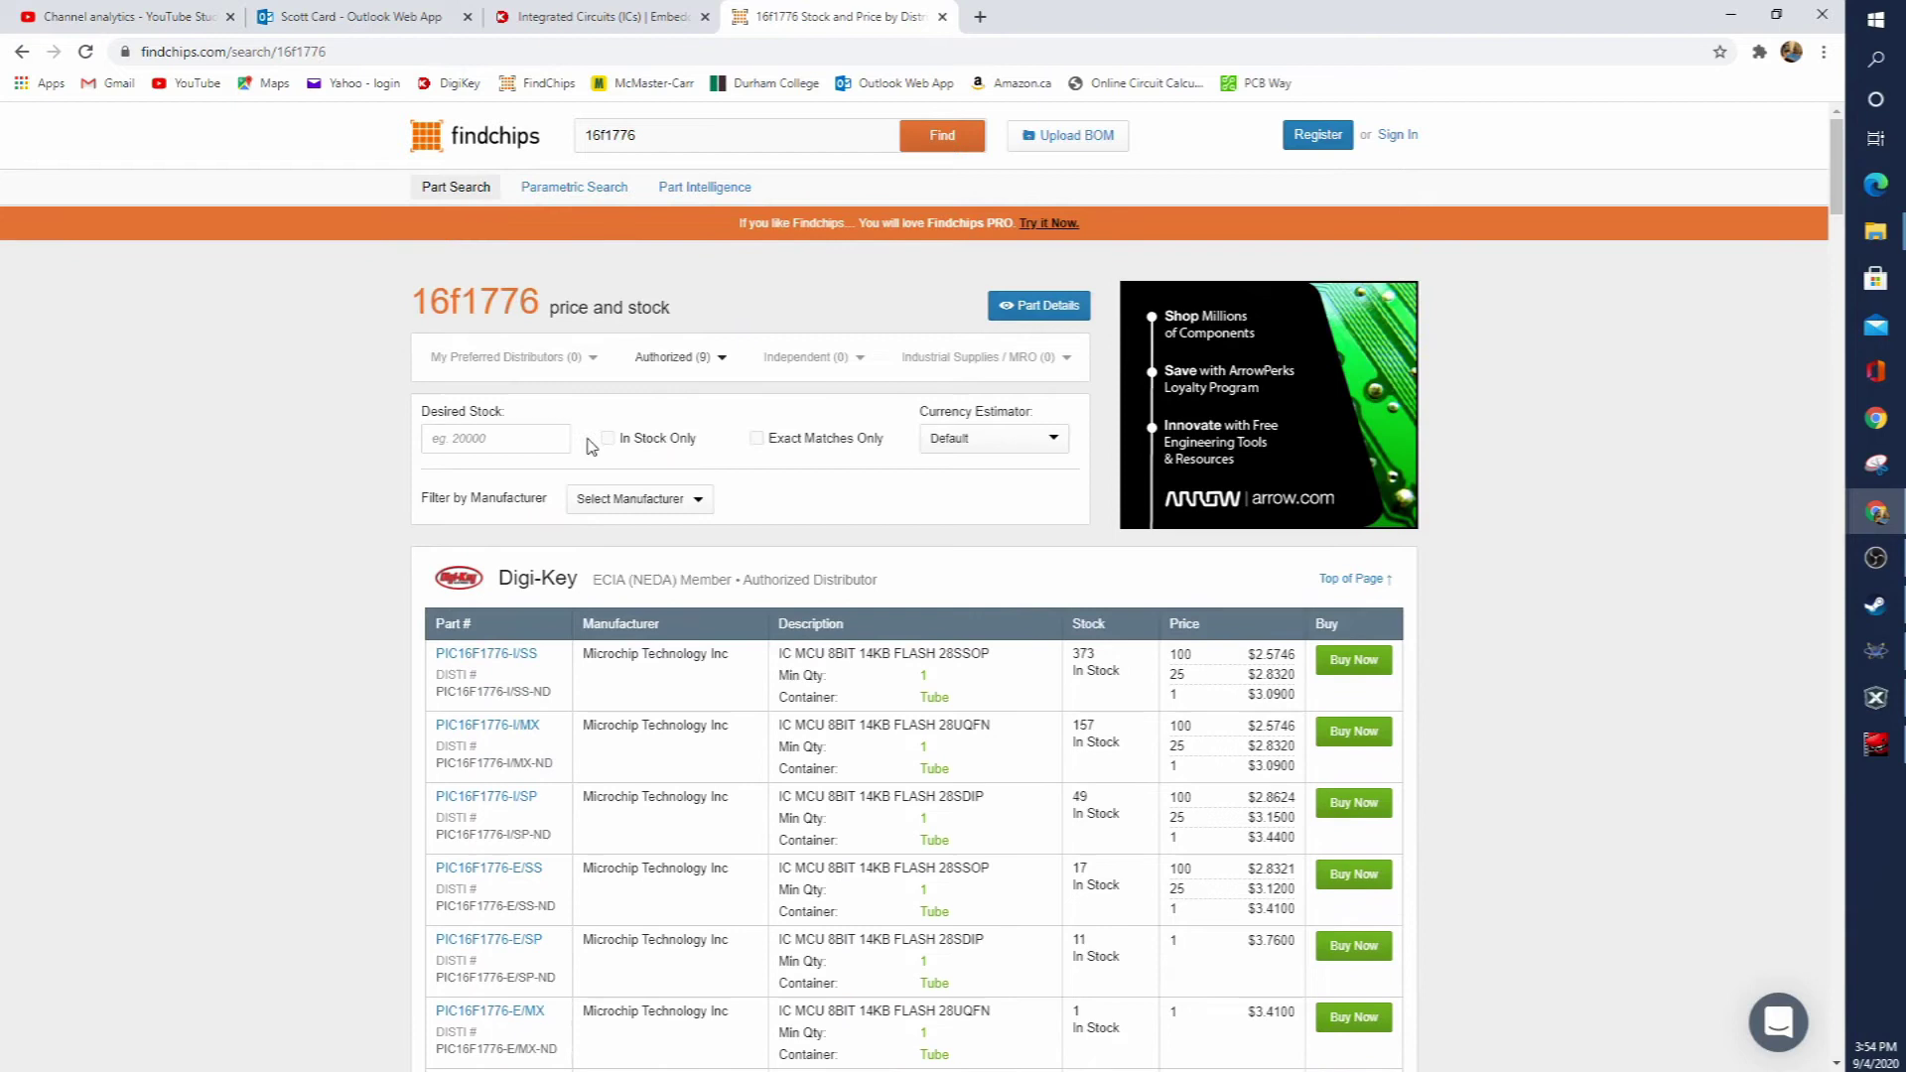
scroll(755, 596, down, 1)
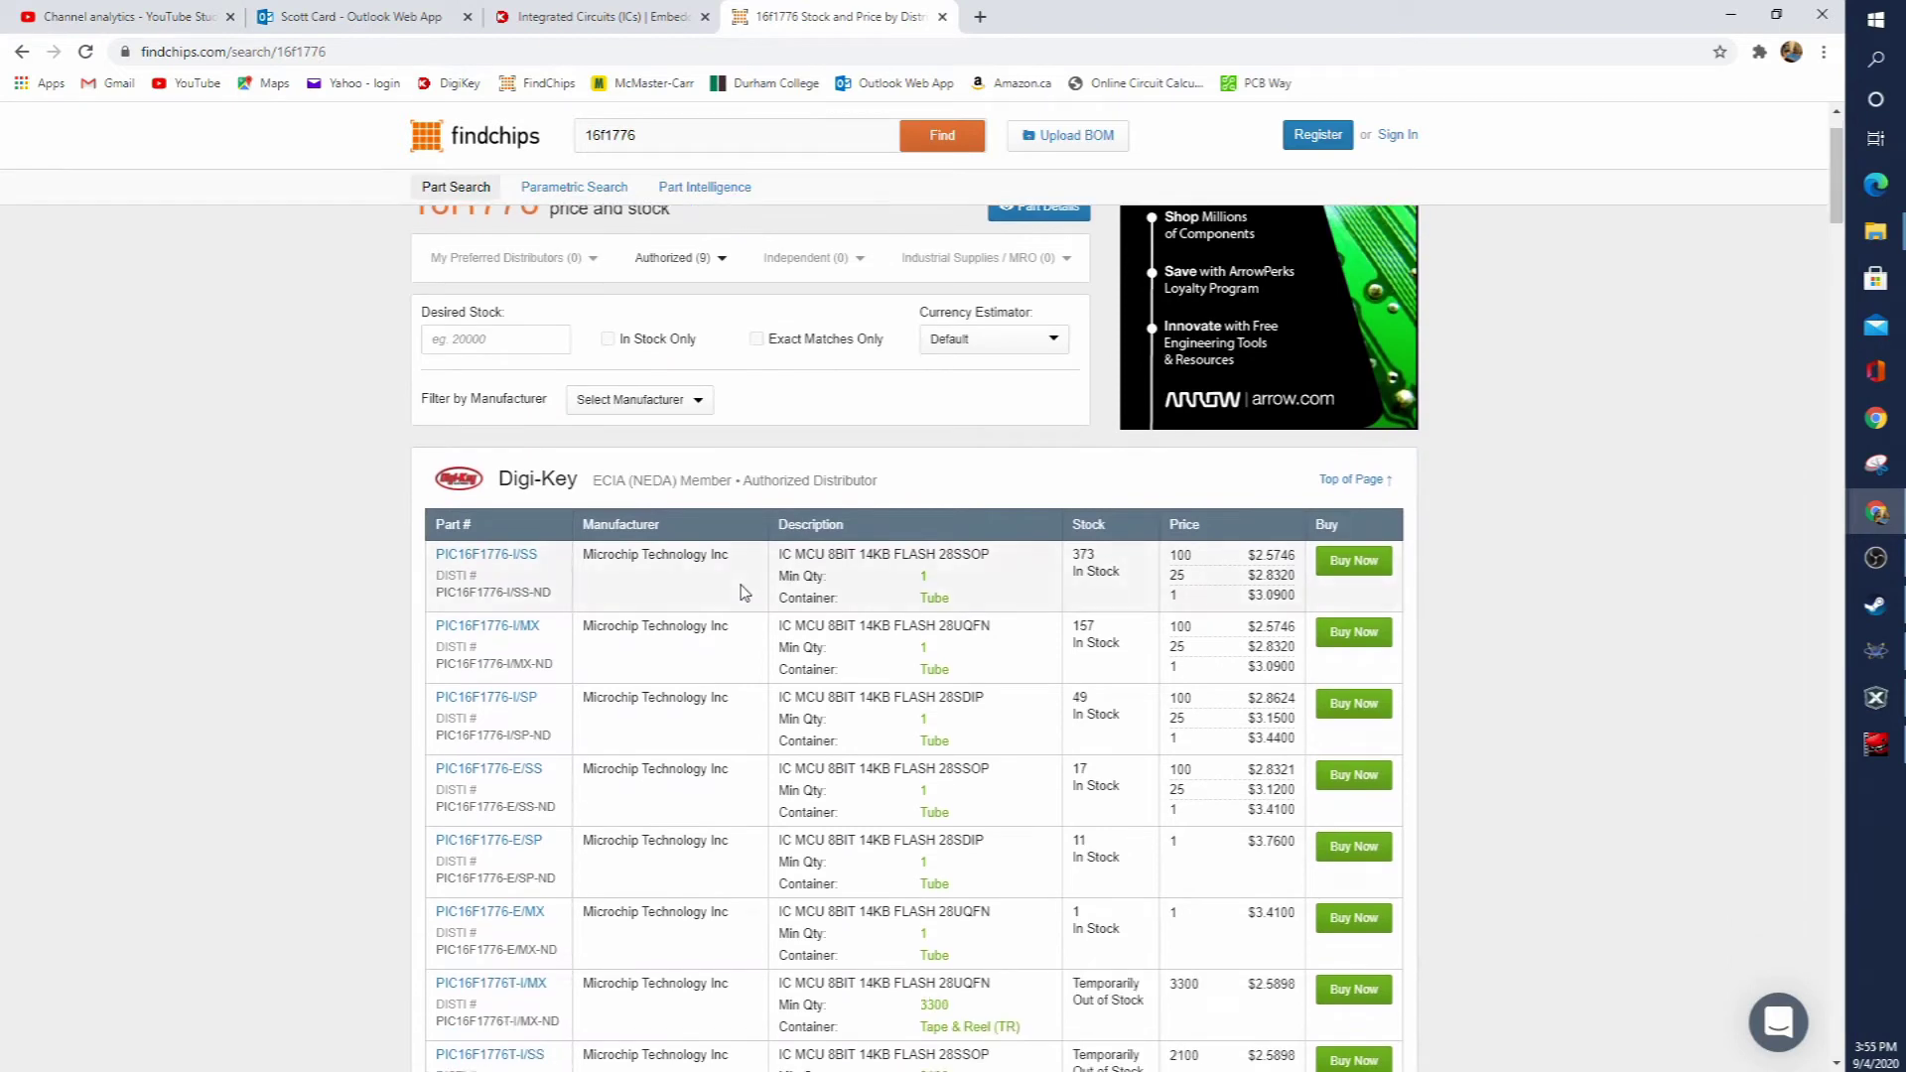
scroll(856, 415, up, 1)
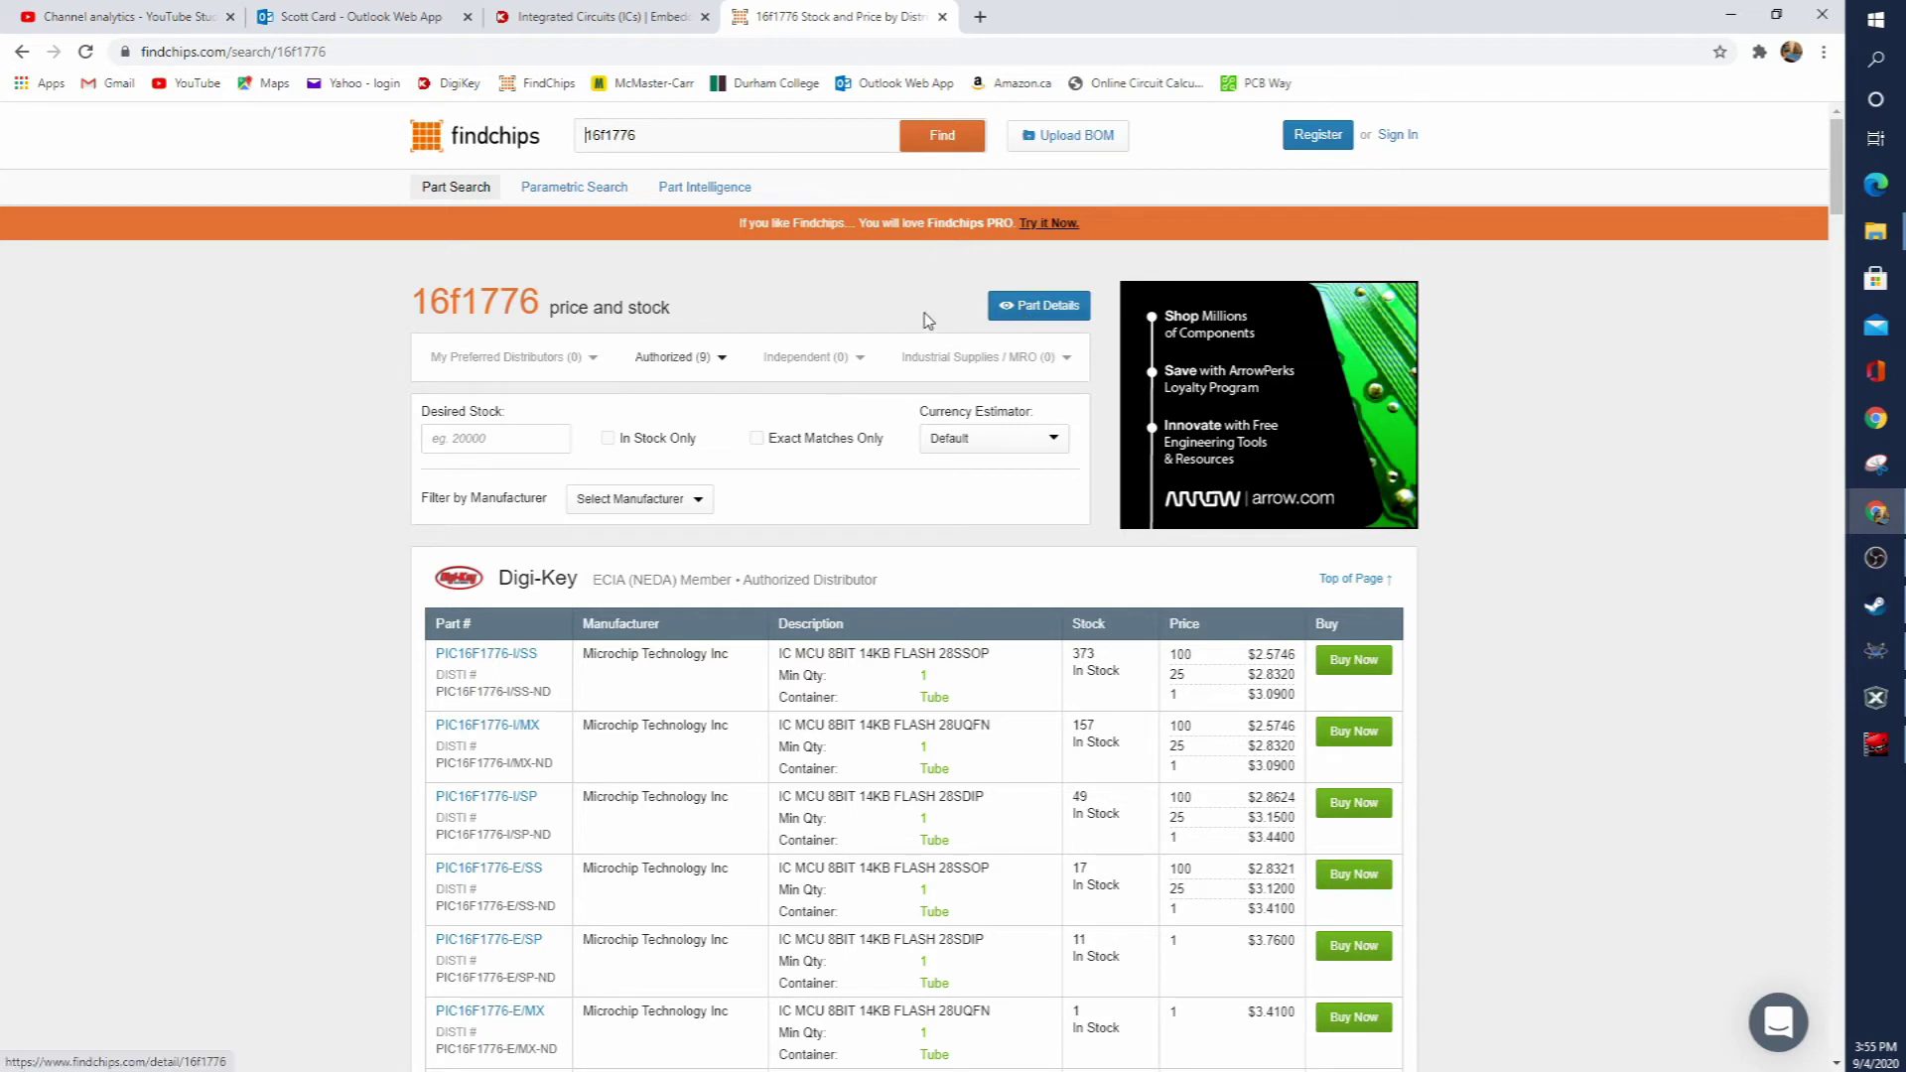
click(722, 190)
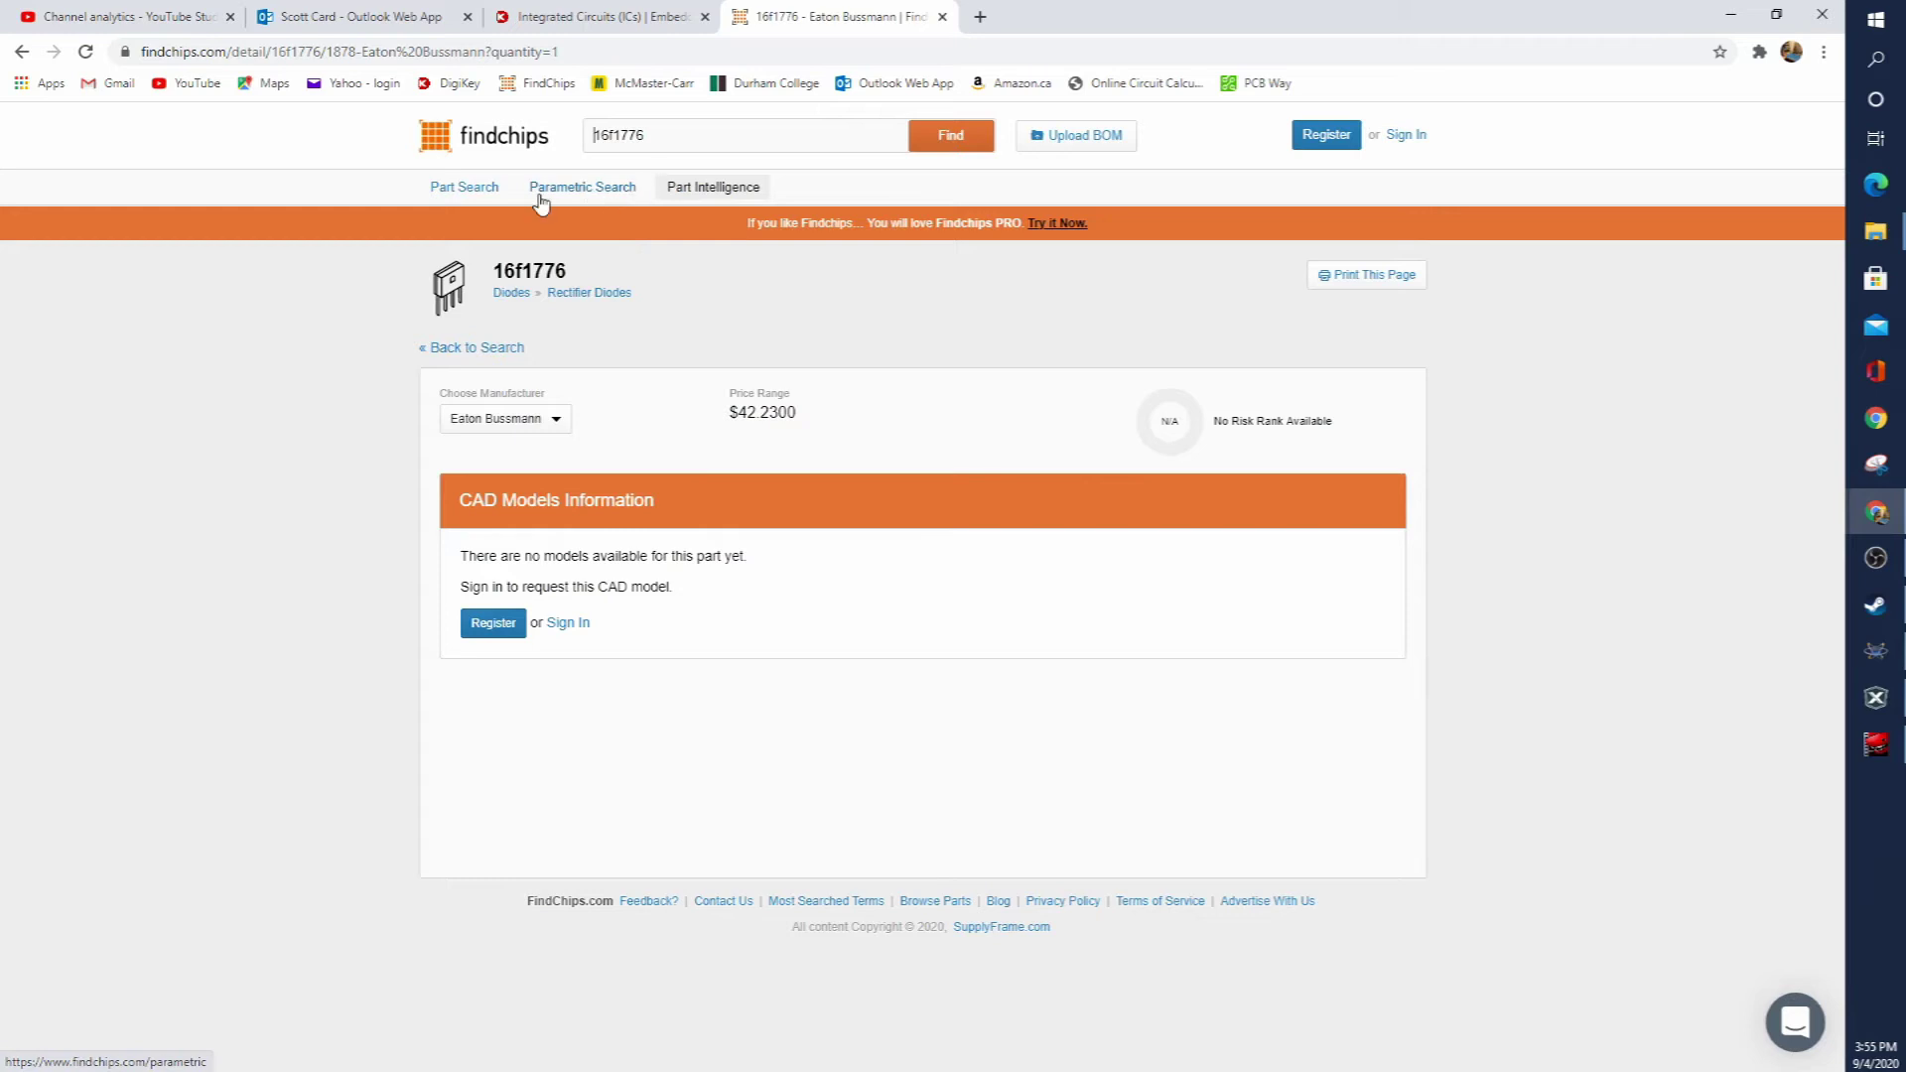
Step: Open PIC16F1776-I/SS from the 16f1776 results and review its part intelligence details
click(479, 190)
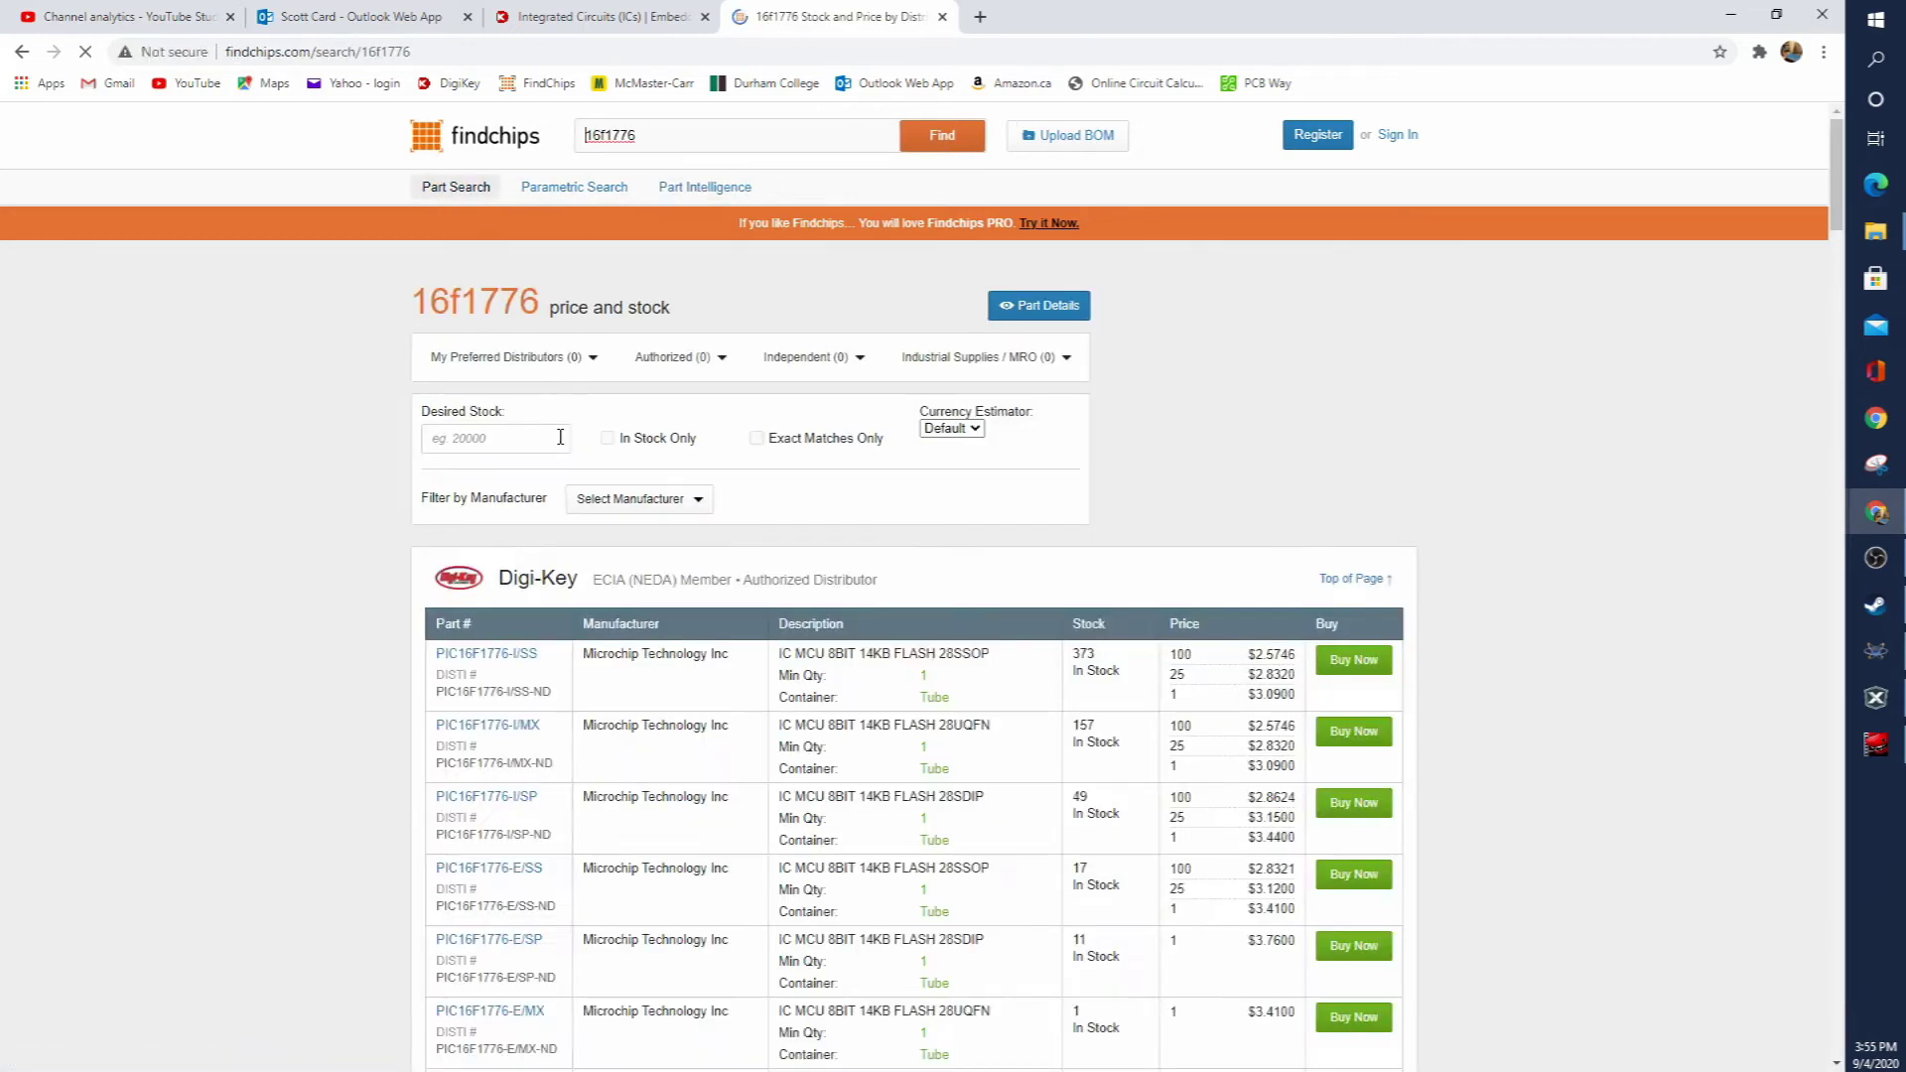
click(513, 659)
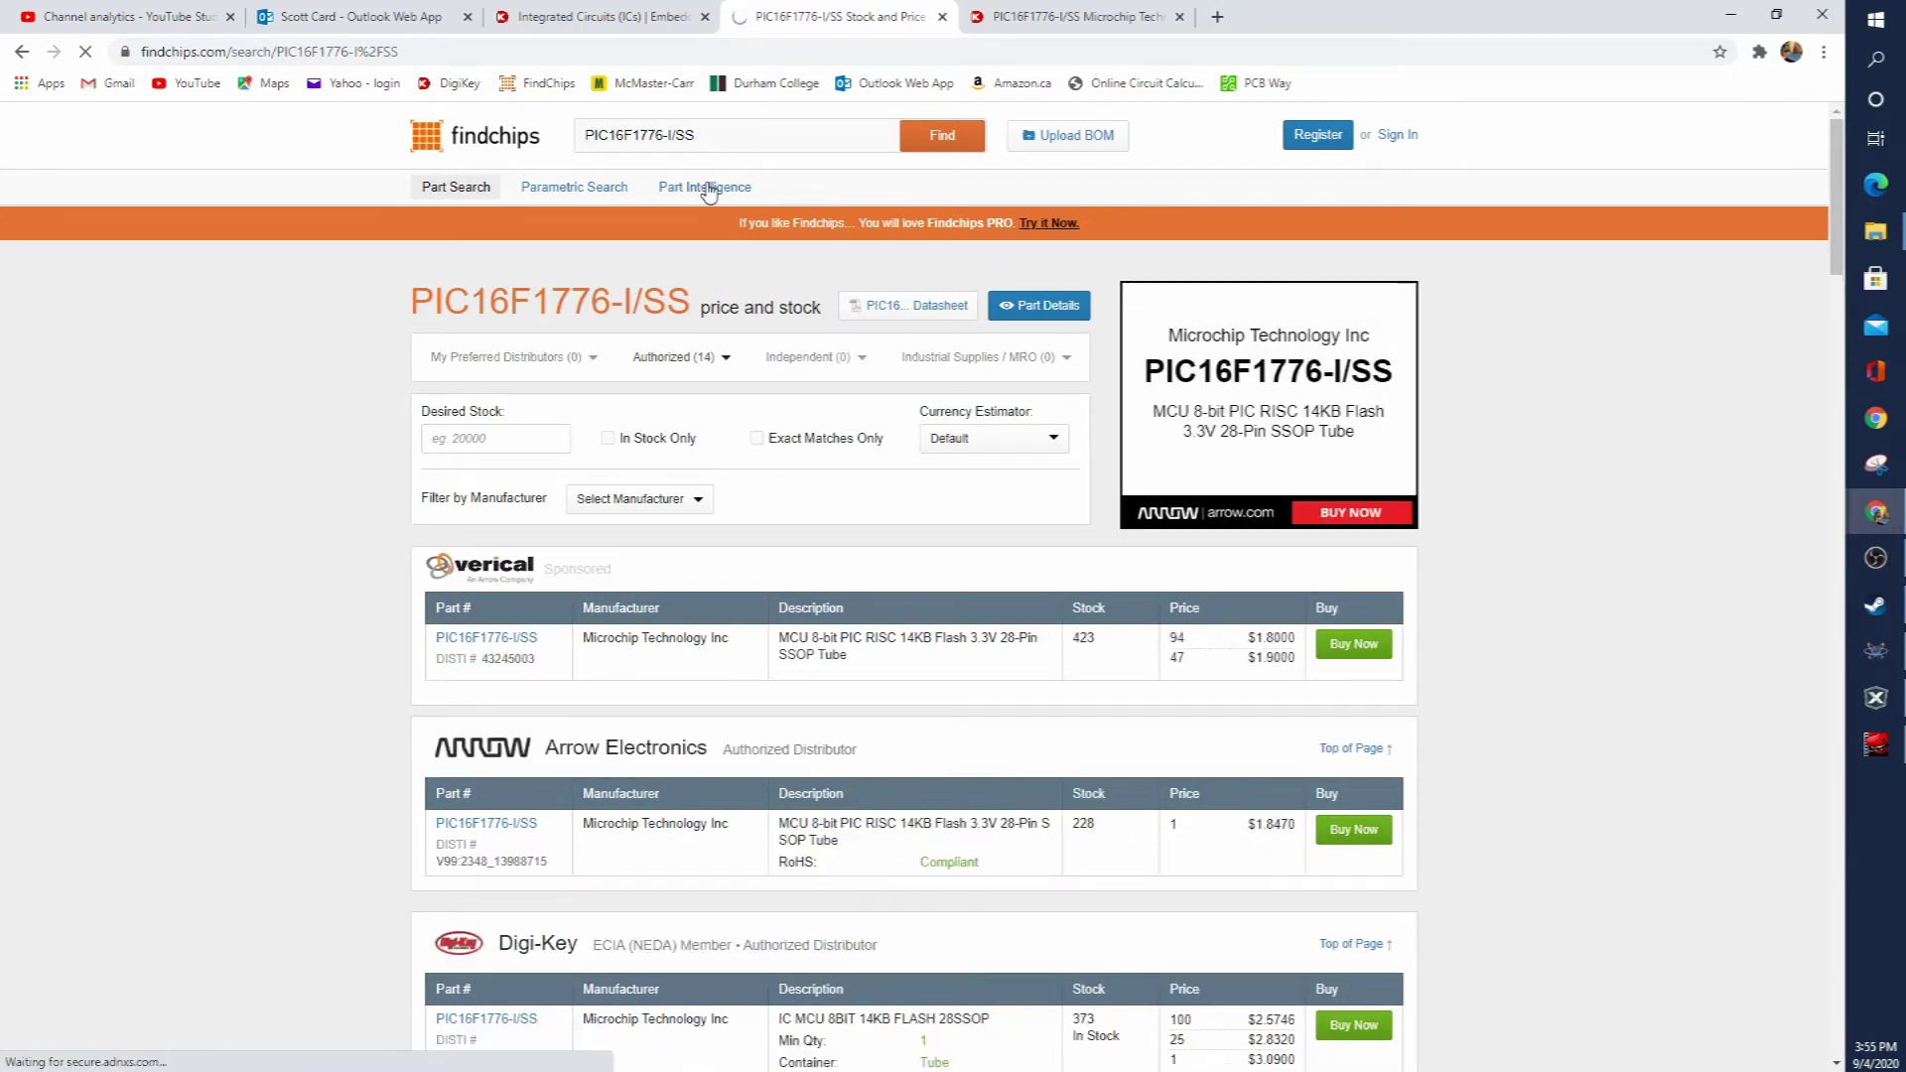
click(709, 189)
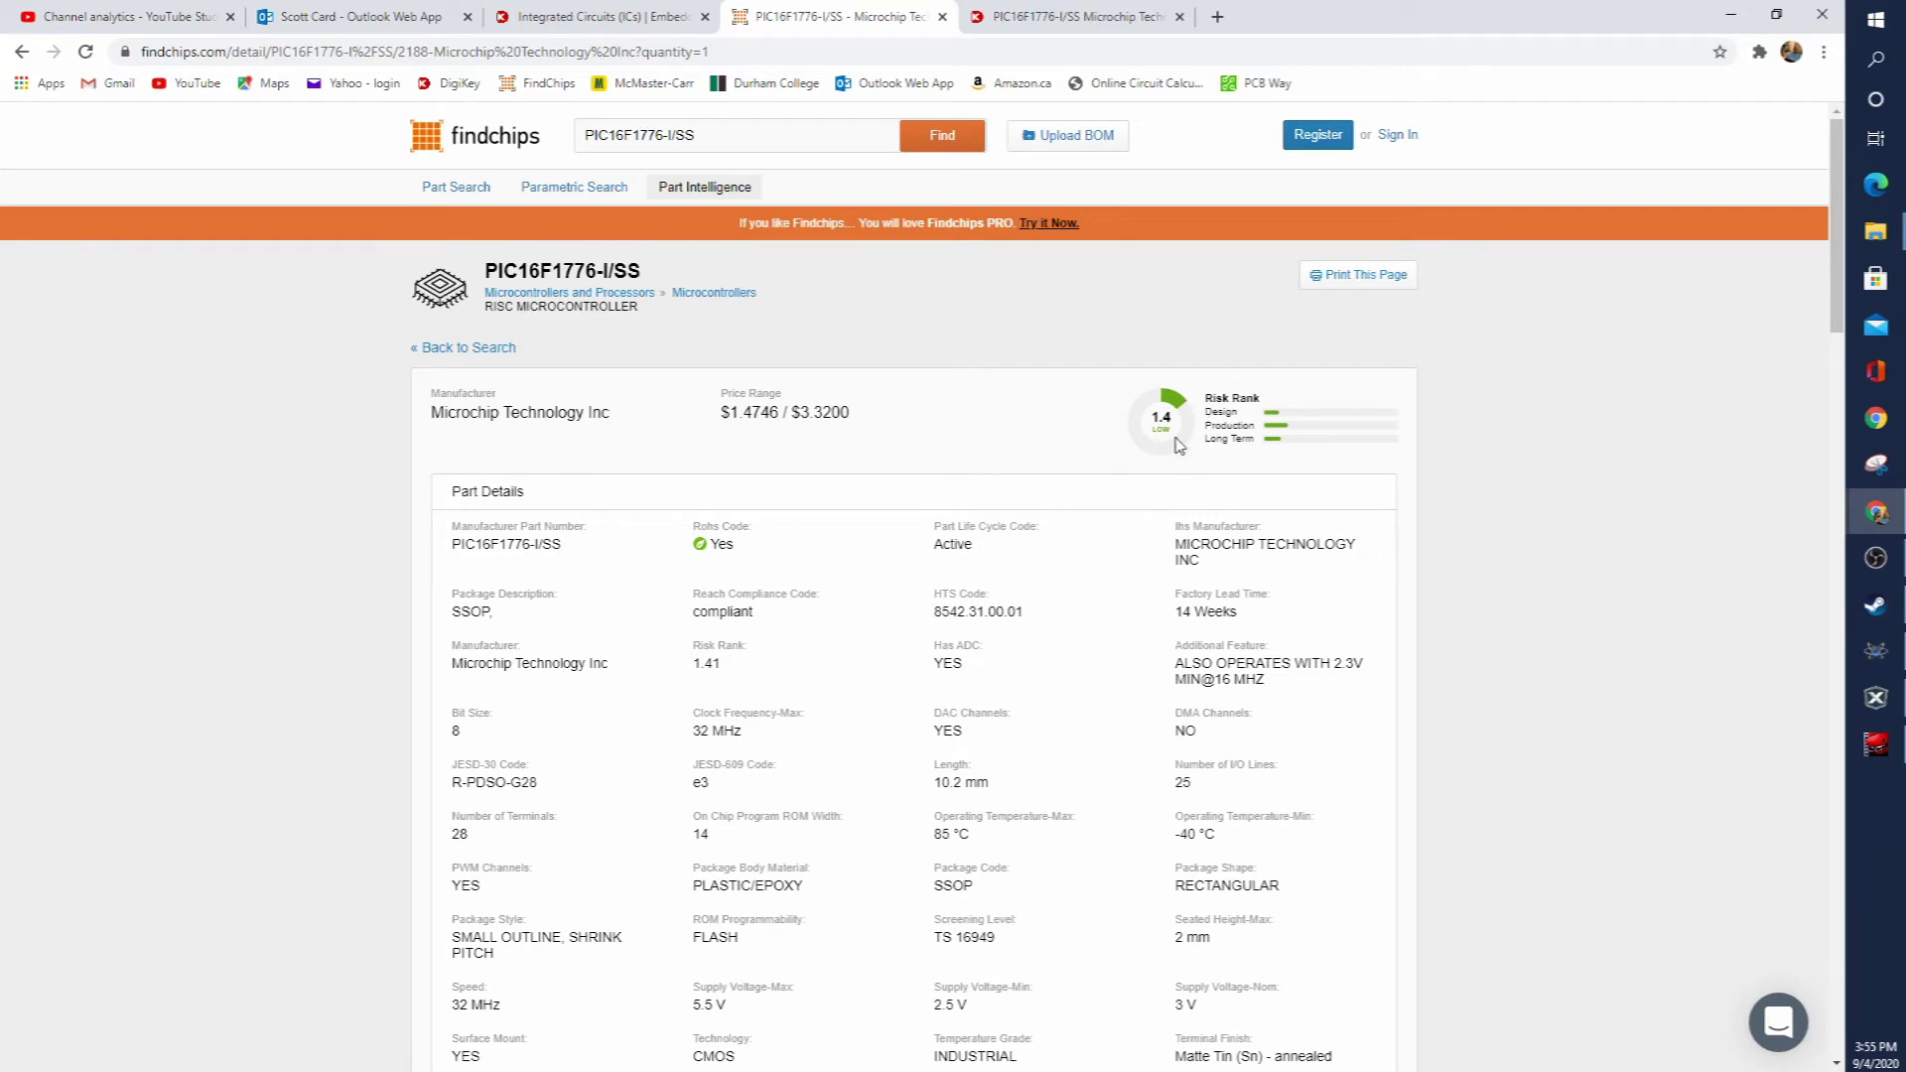
scroll(1055, 391, down, 1)
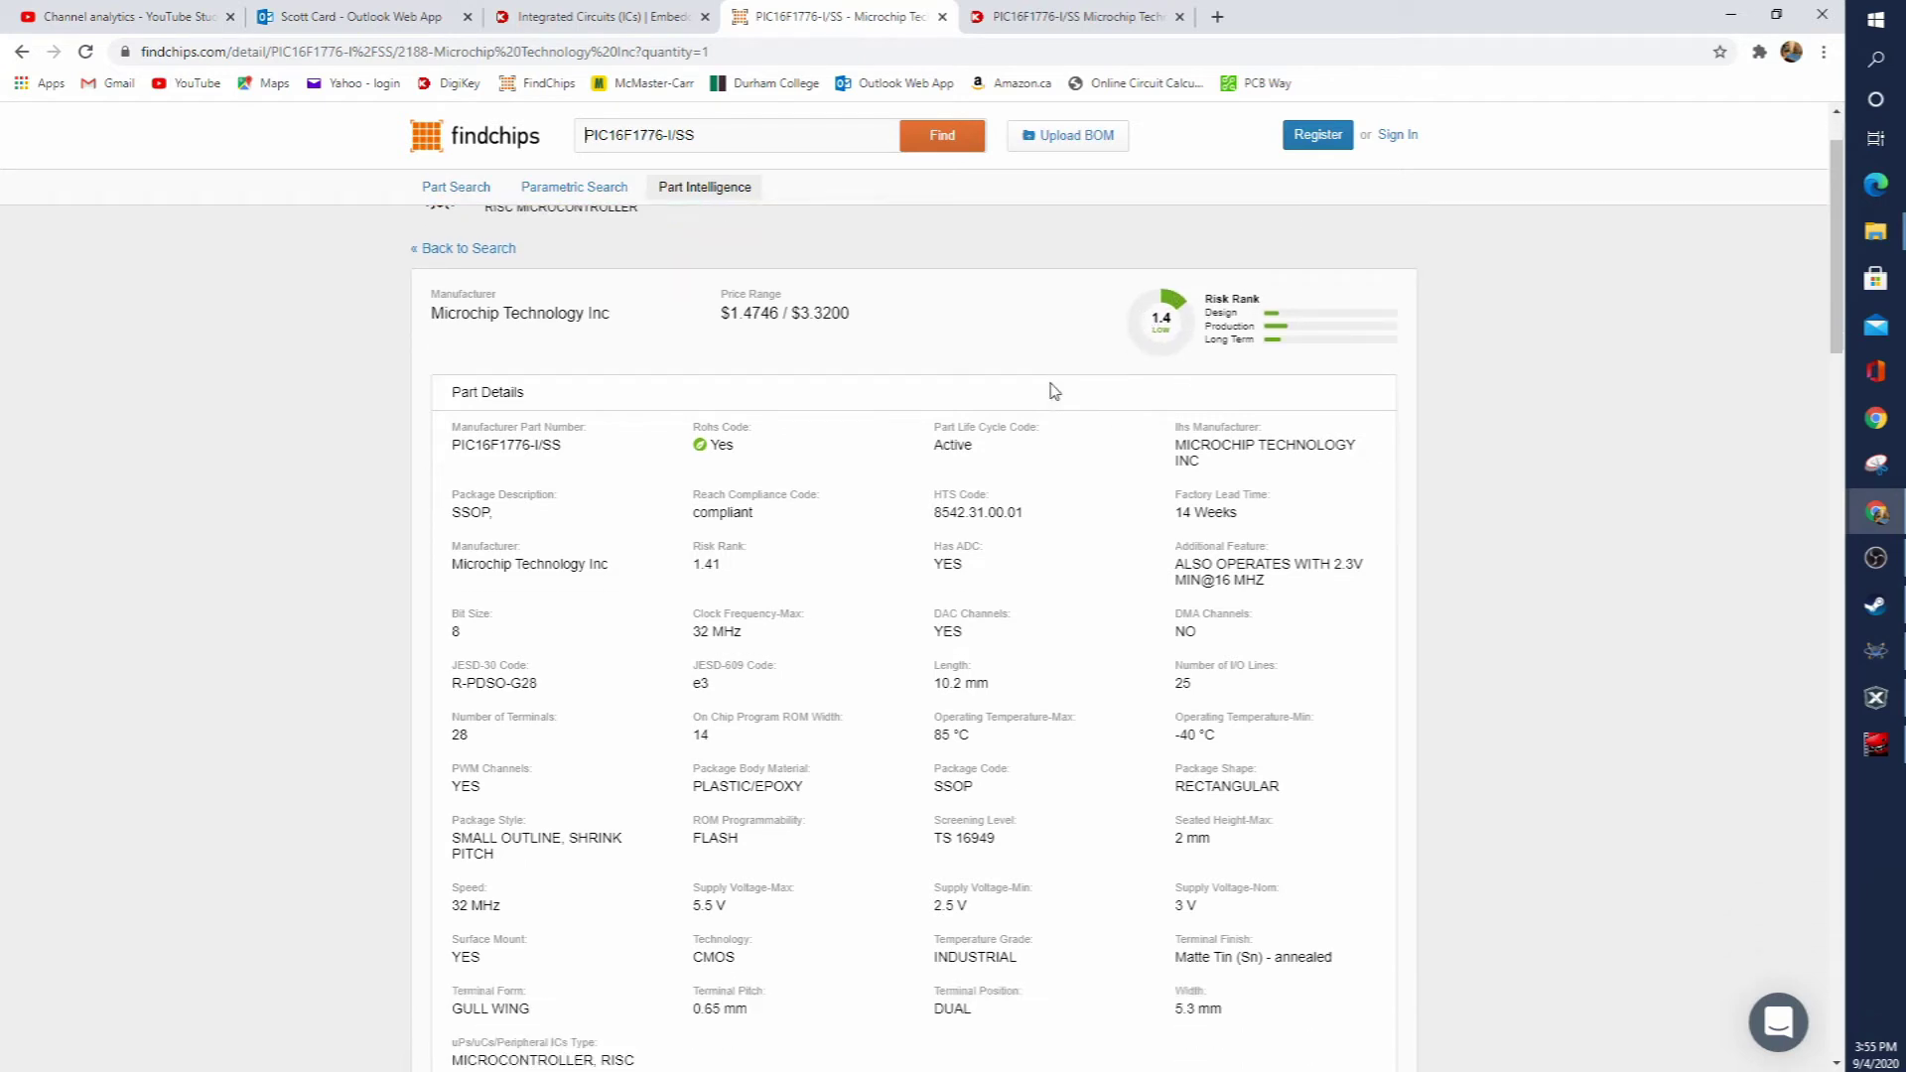
scroll(1013, 407, down, 1)
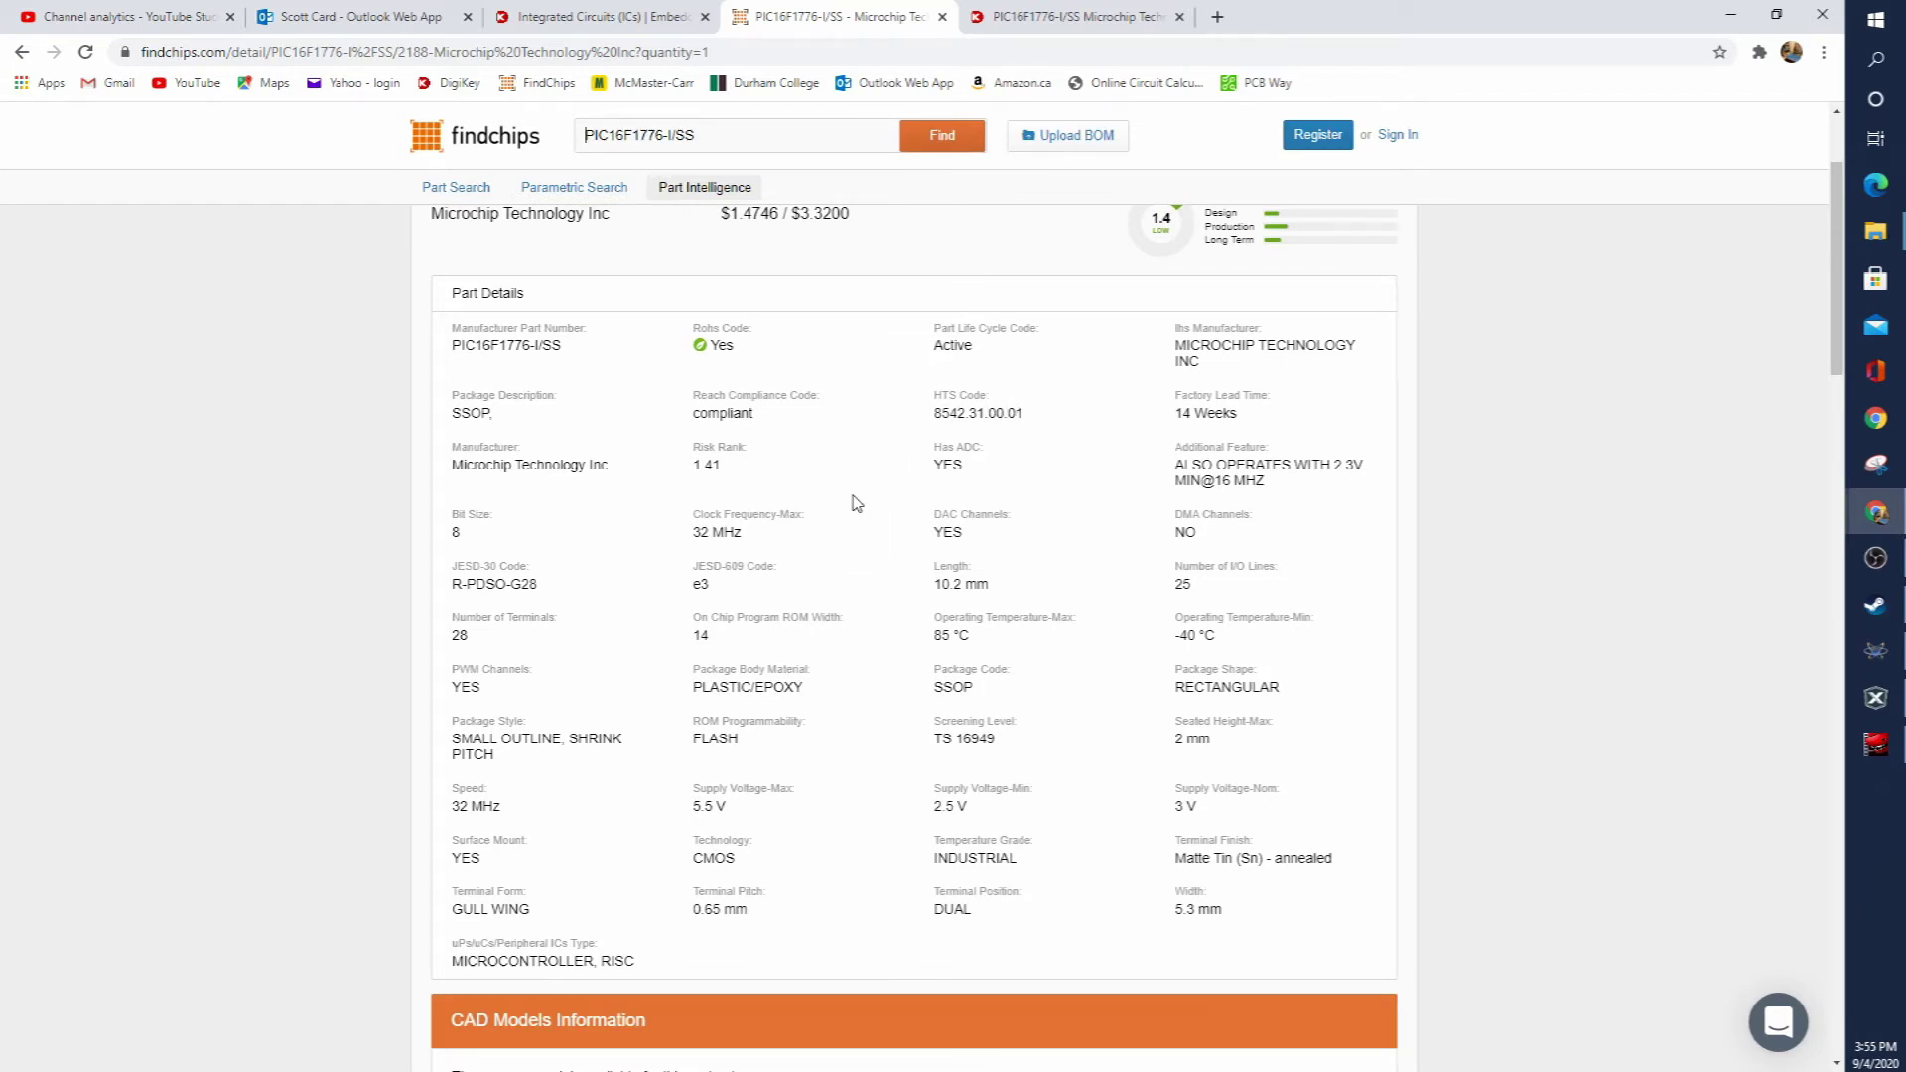
scroll(863, 508, up, 2)
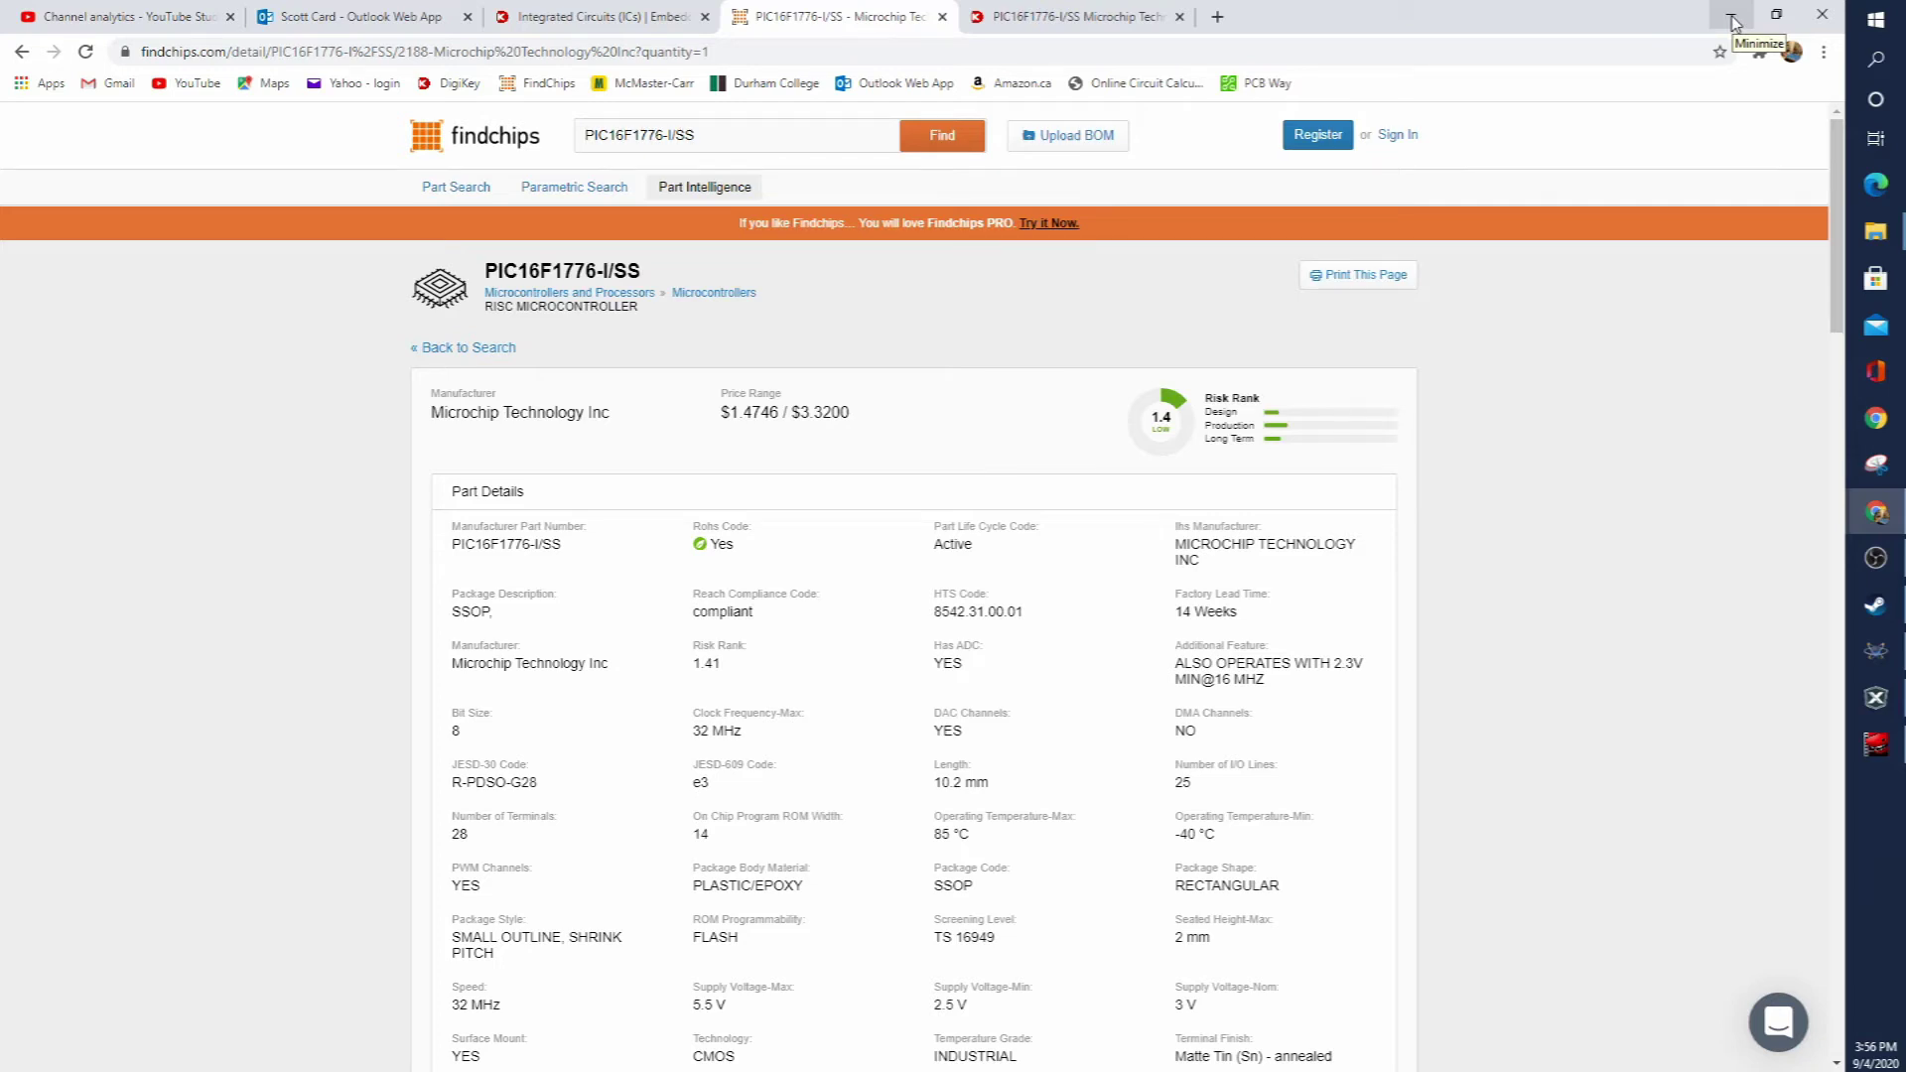
Step: Hide the browser and MPLAB X, then search Pick Devices for pic16f1776, limited to parts with models
click(1733, 18)
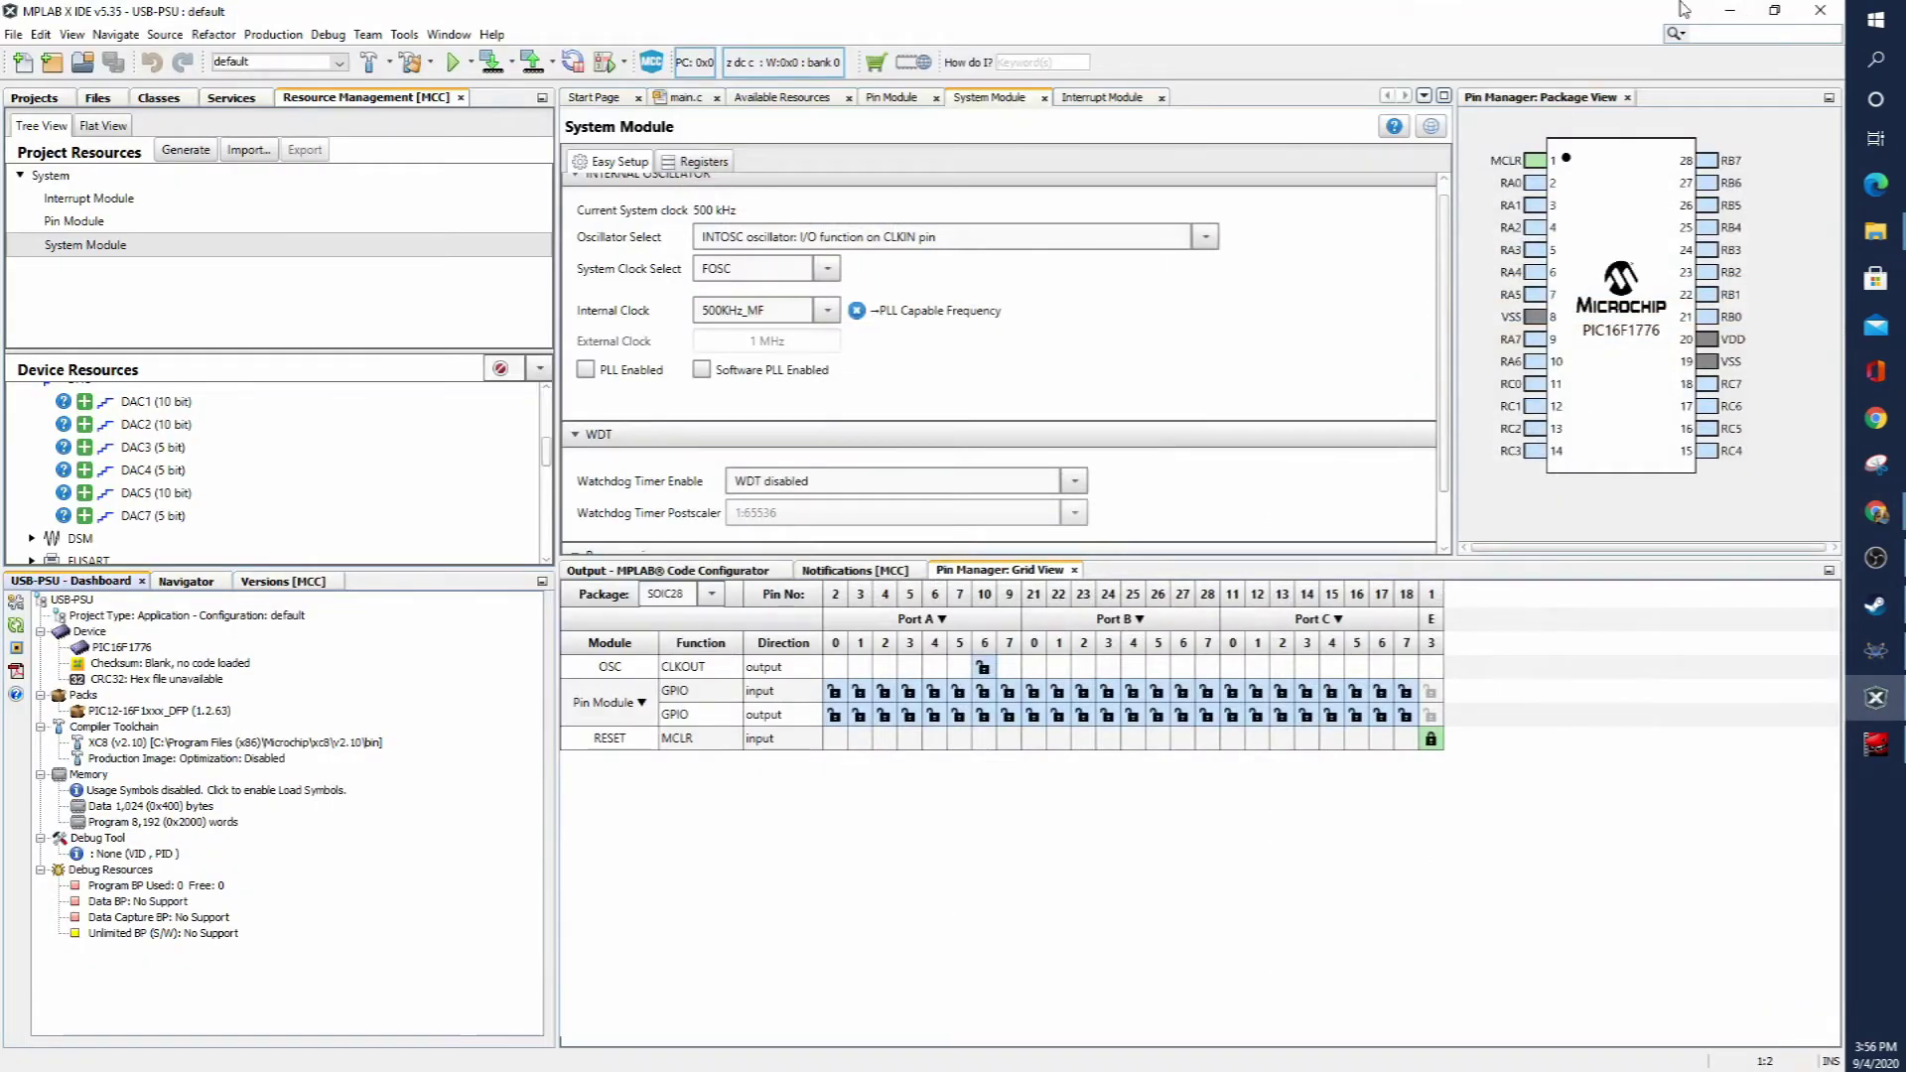
click(1731, 13)
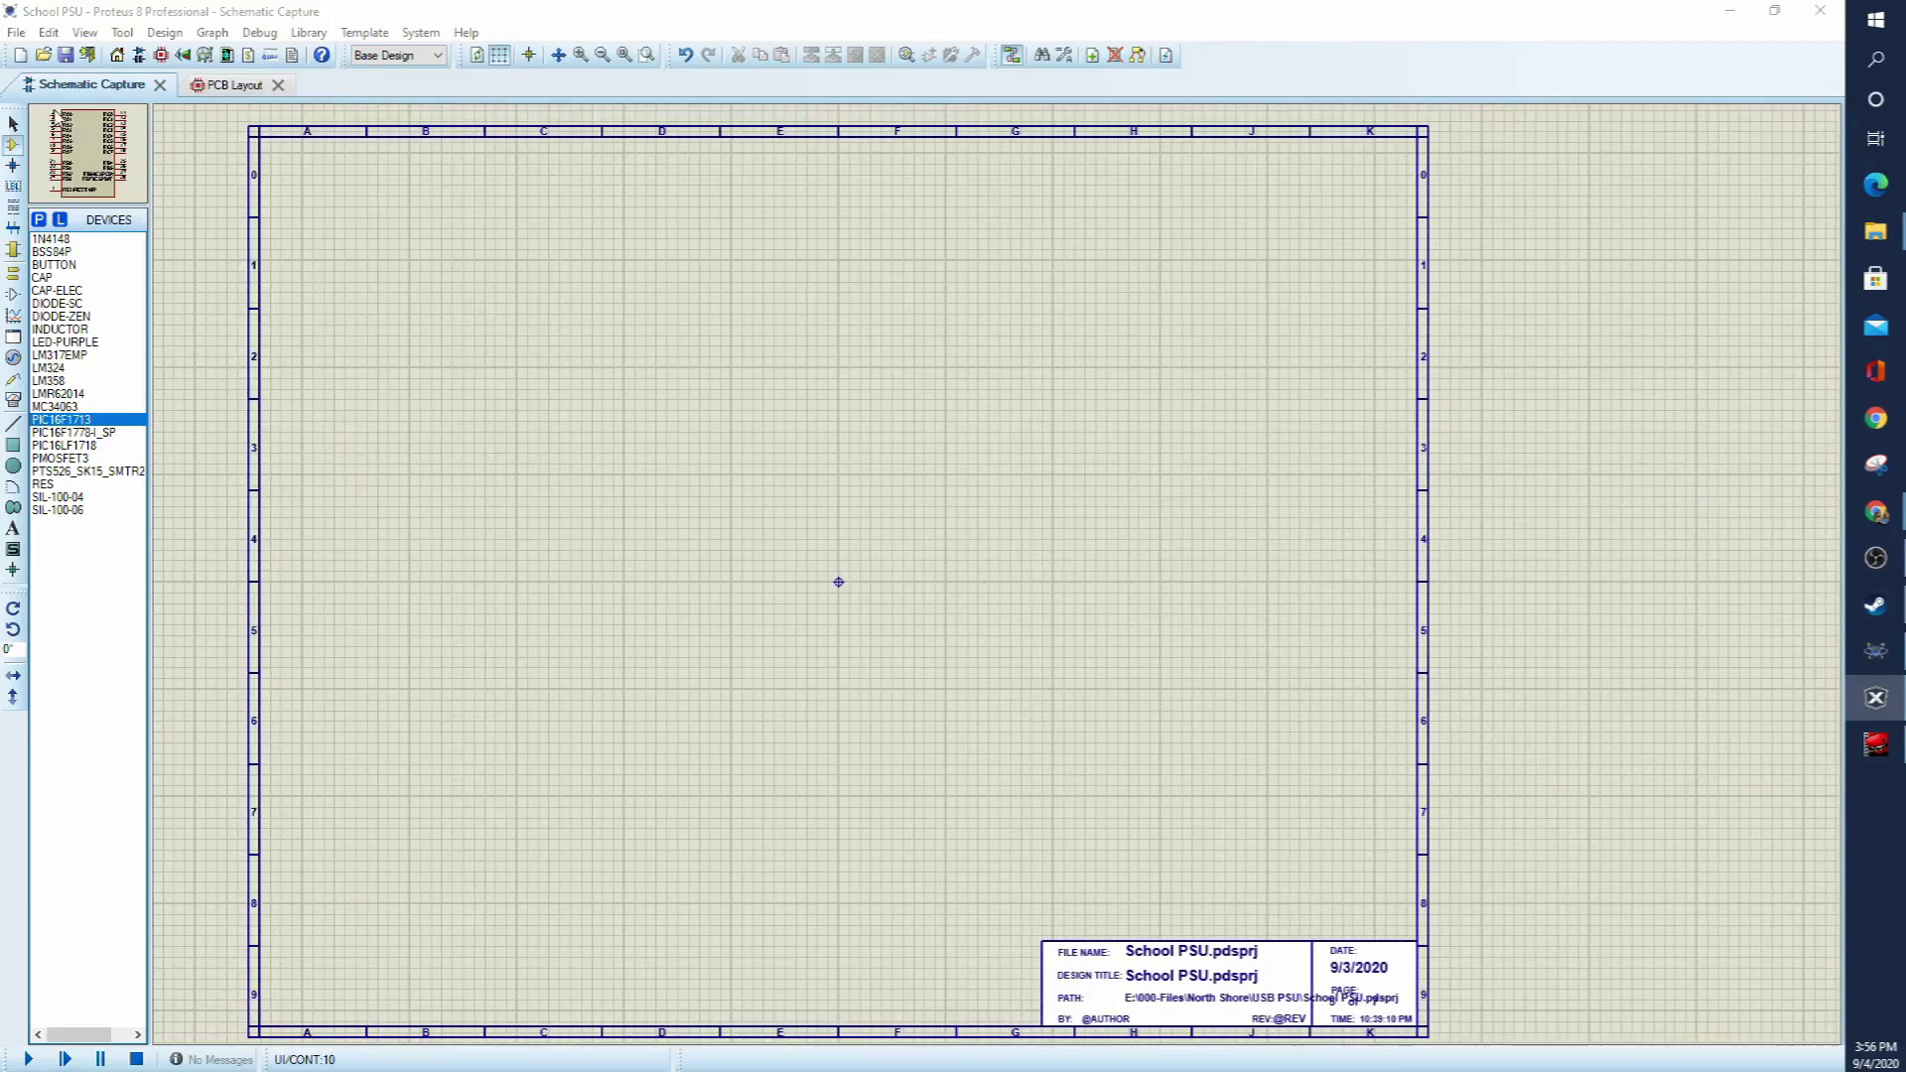
click(40, 221)
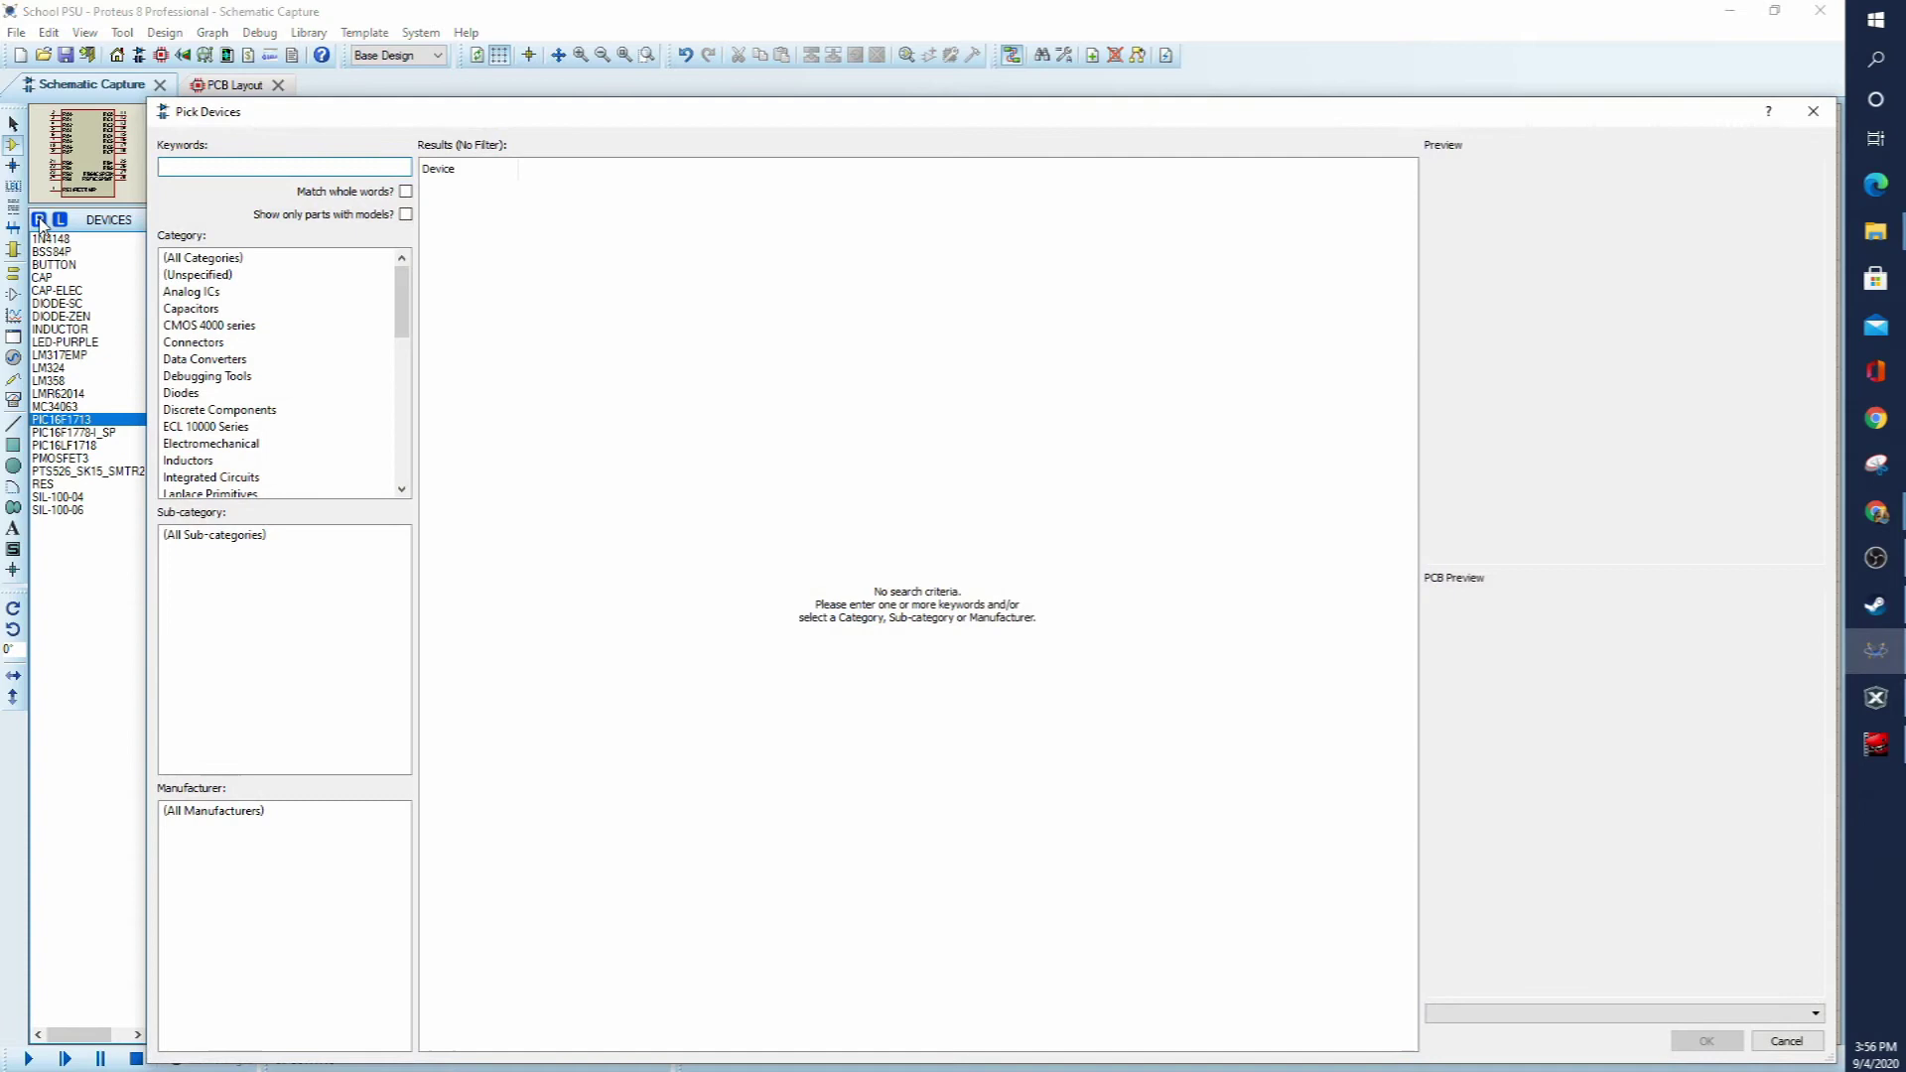
text(pic16f17)
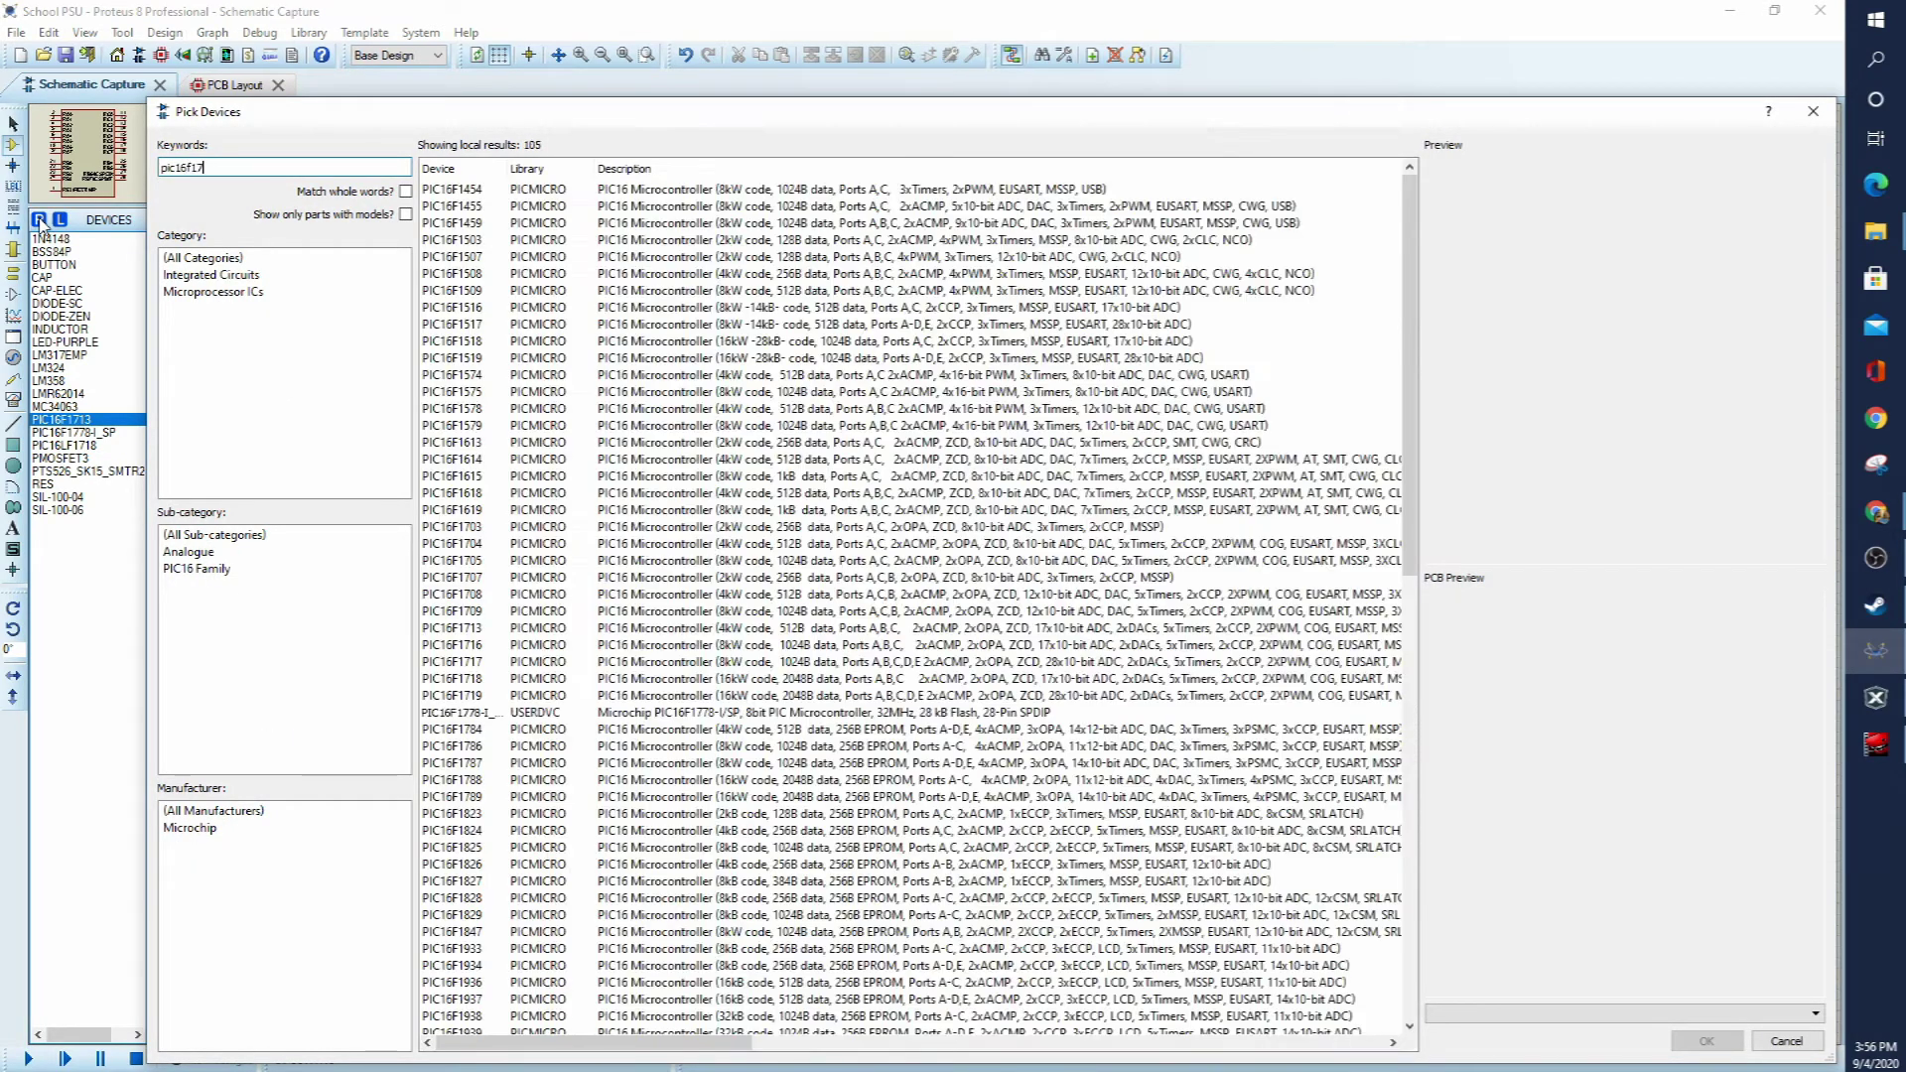
text(7)
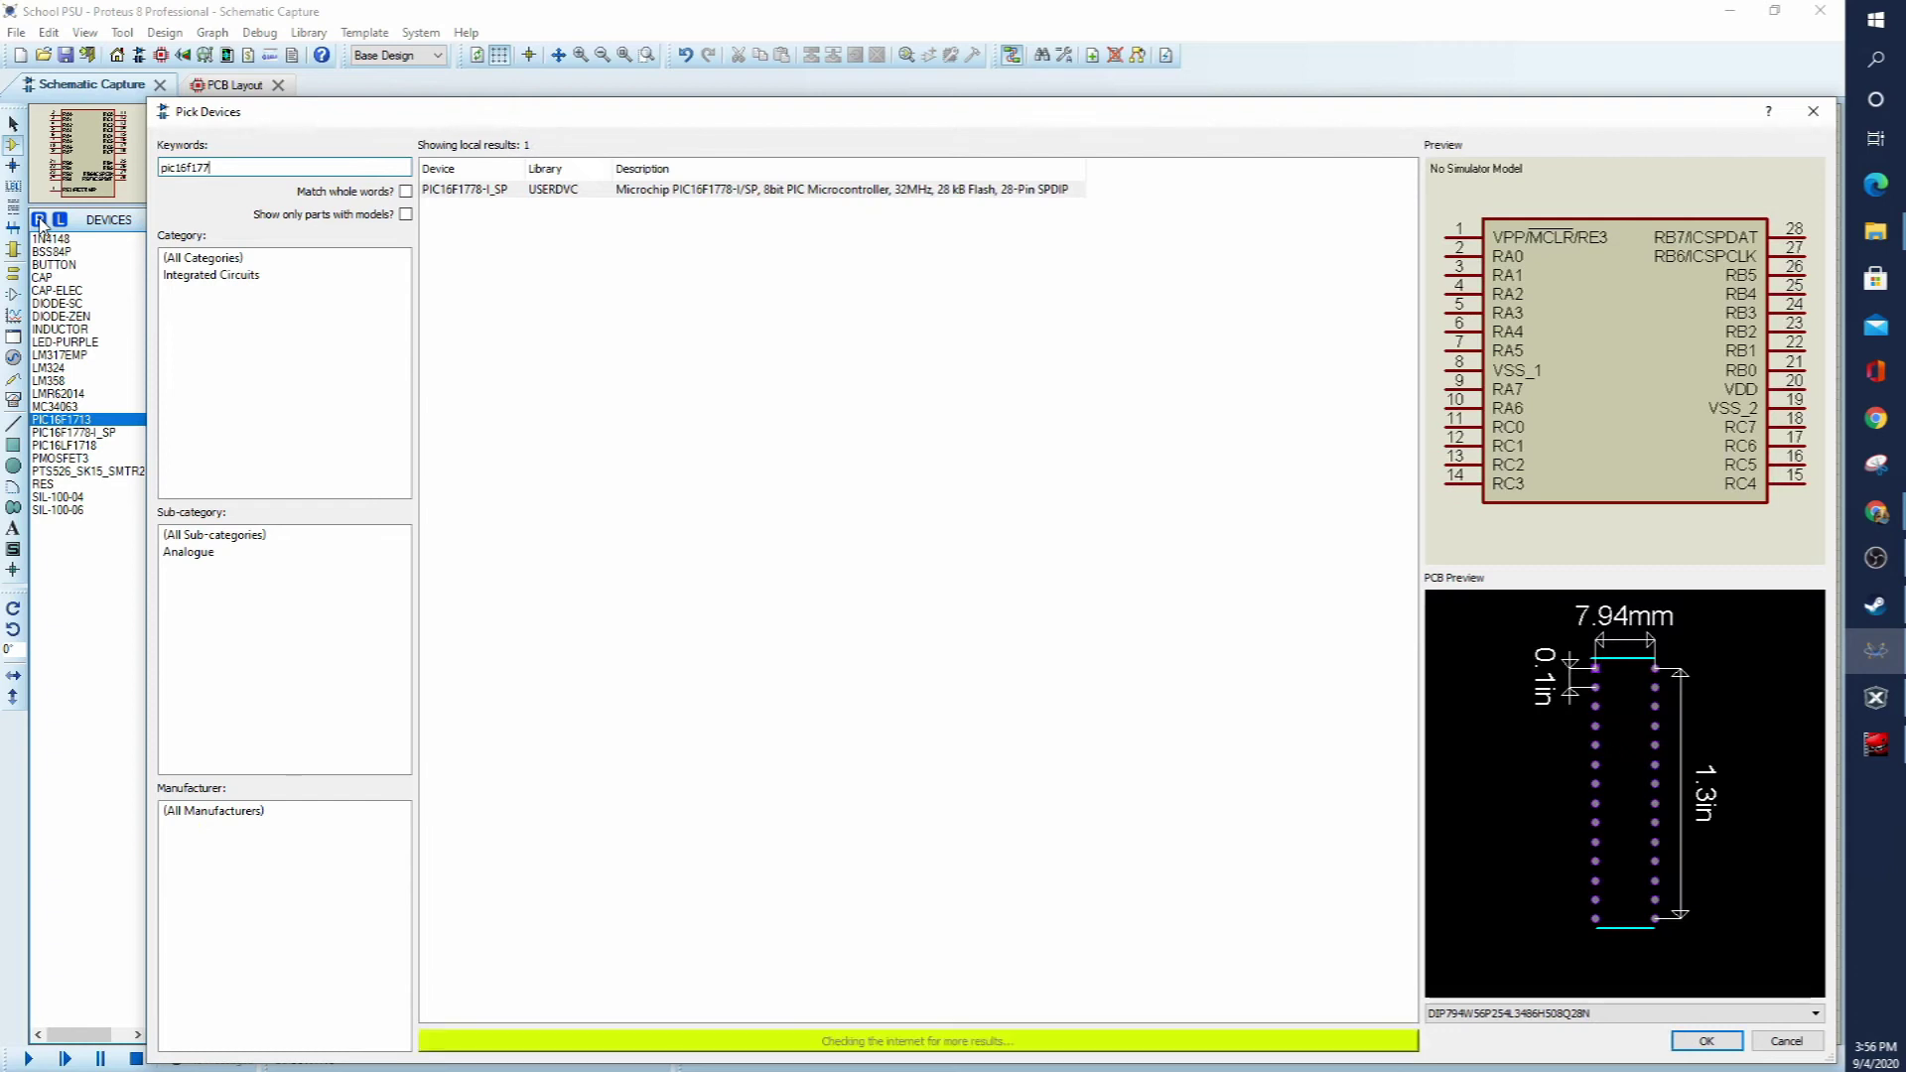
text(6)
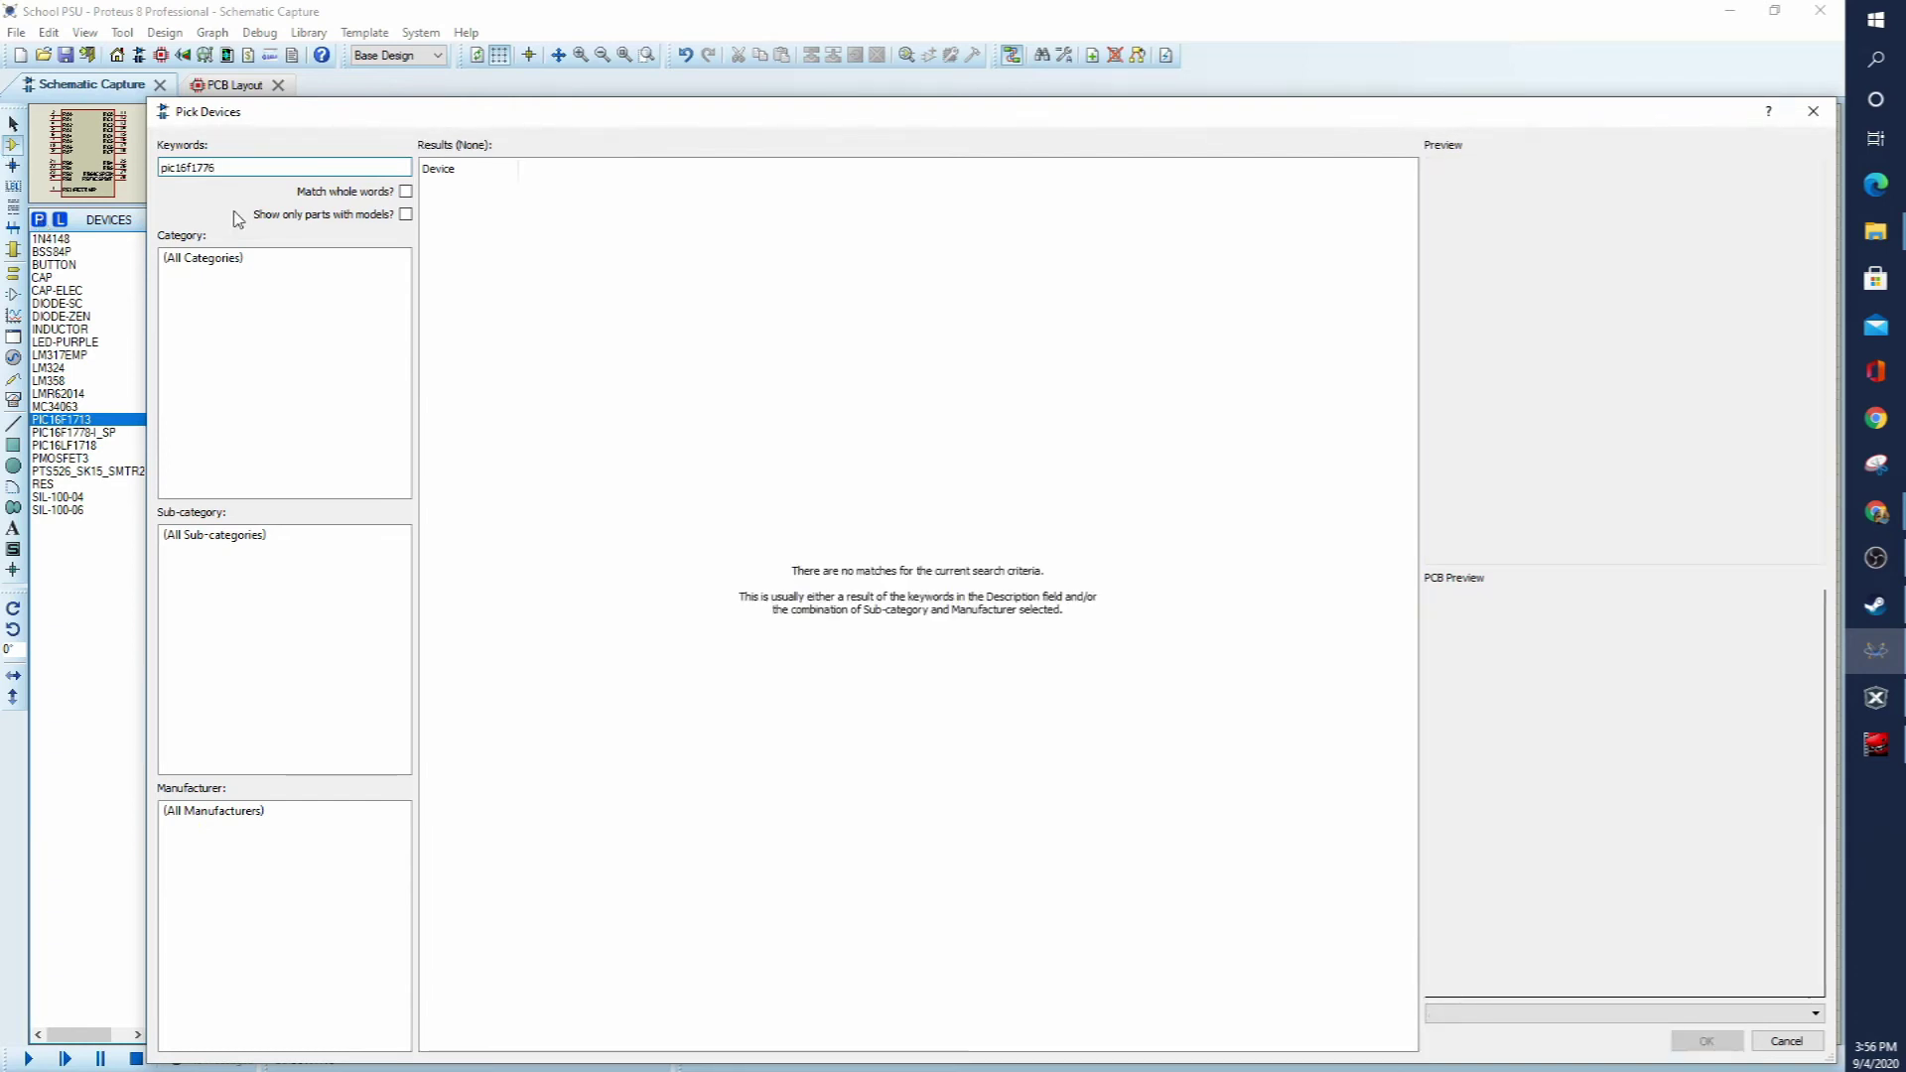
click(406, 214)
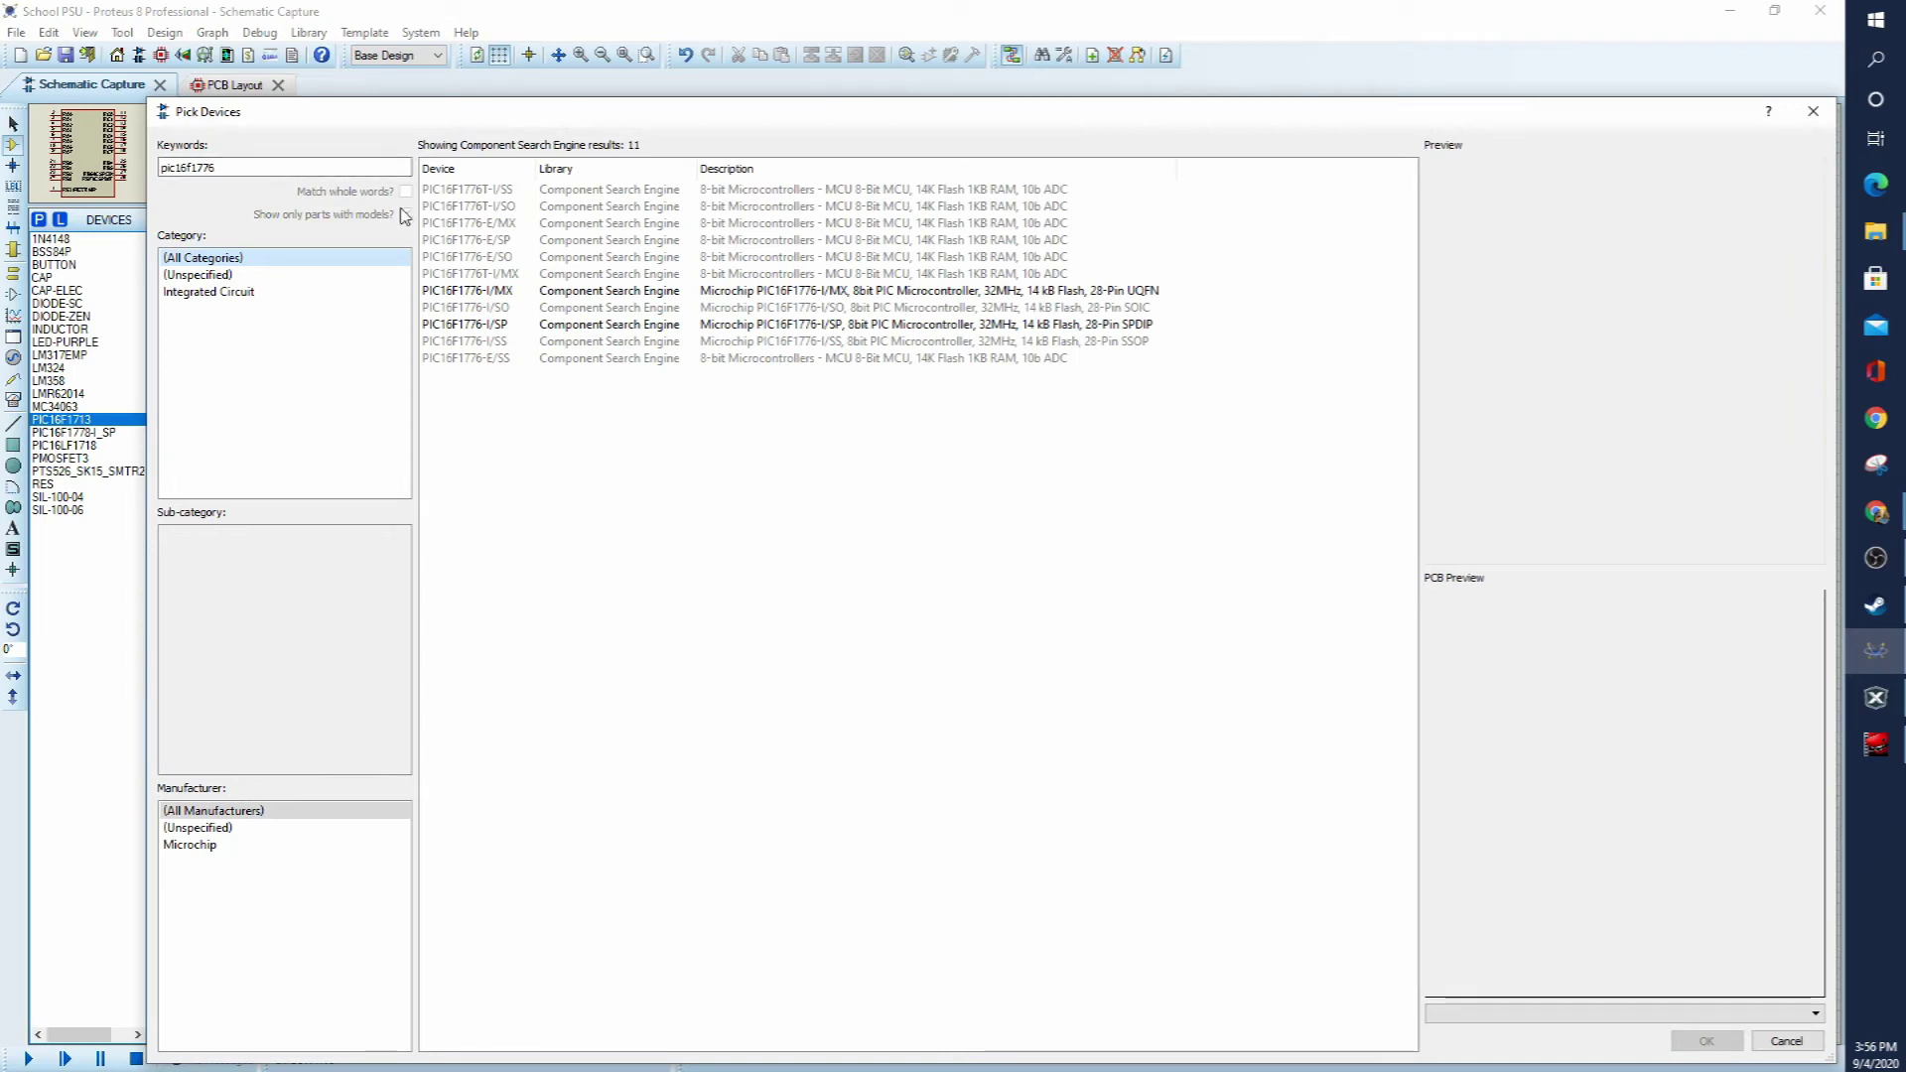
Step: Trim the last character of the search keyword and include parts without models in the results
click(314, 168)
key(BackSpace)
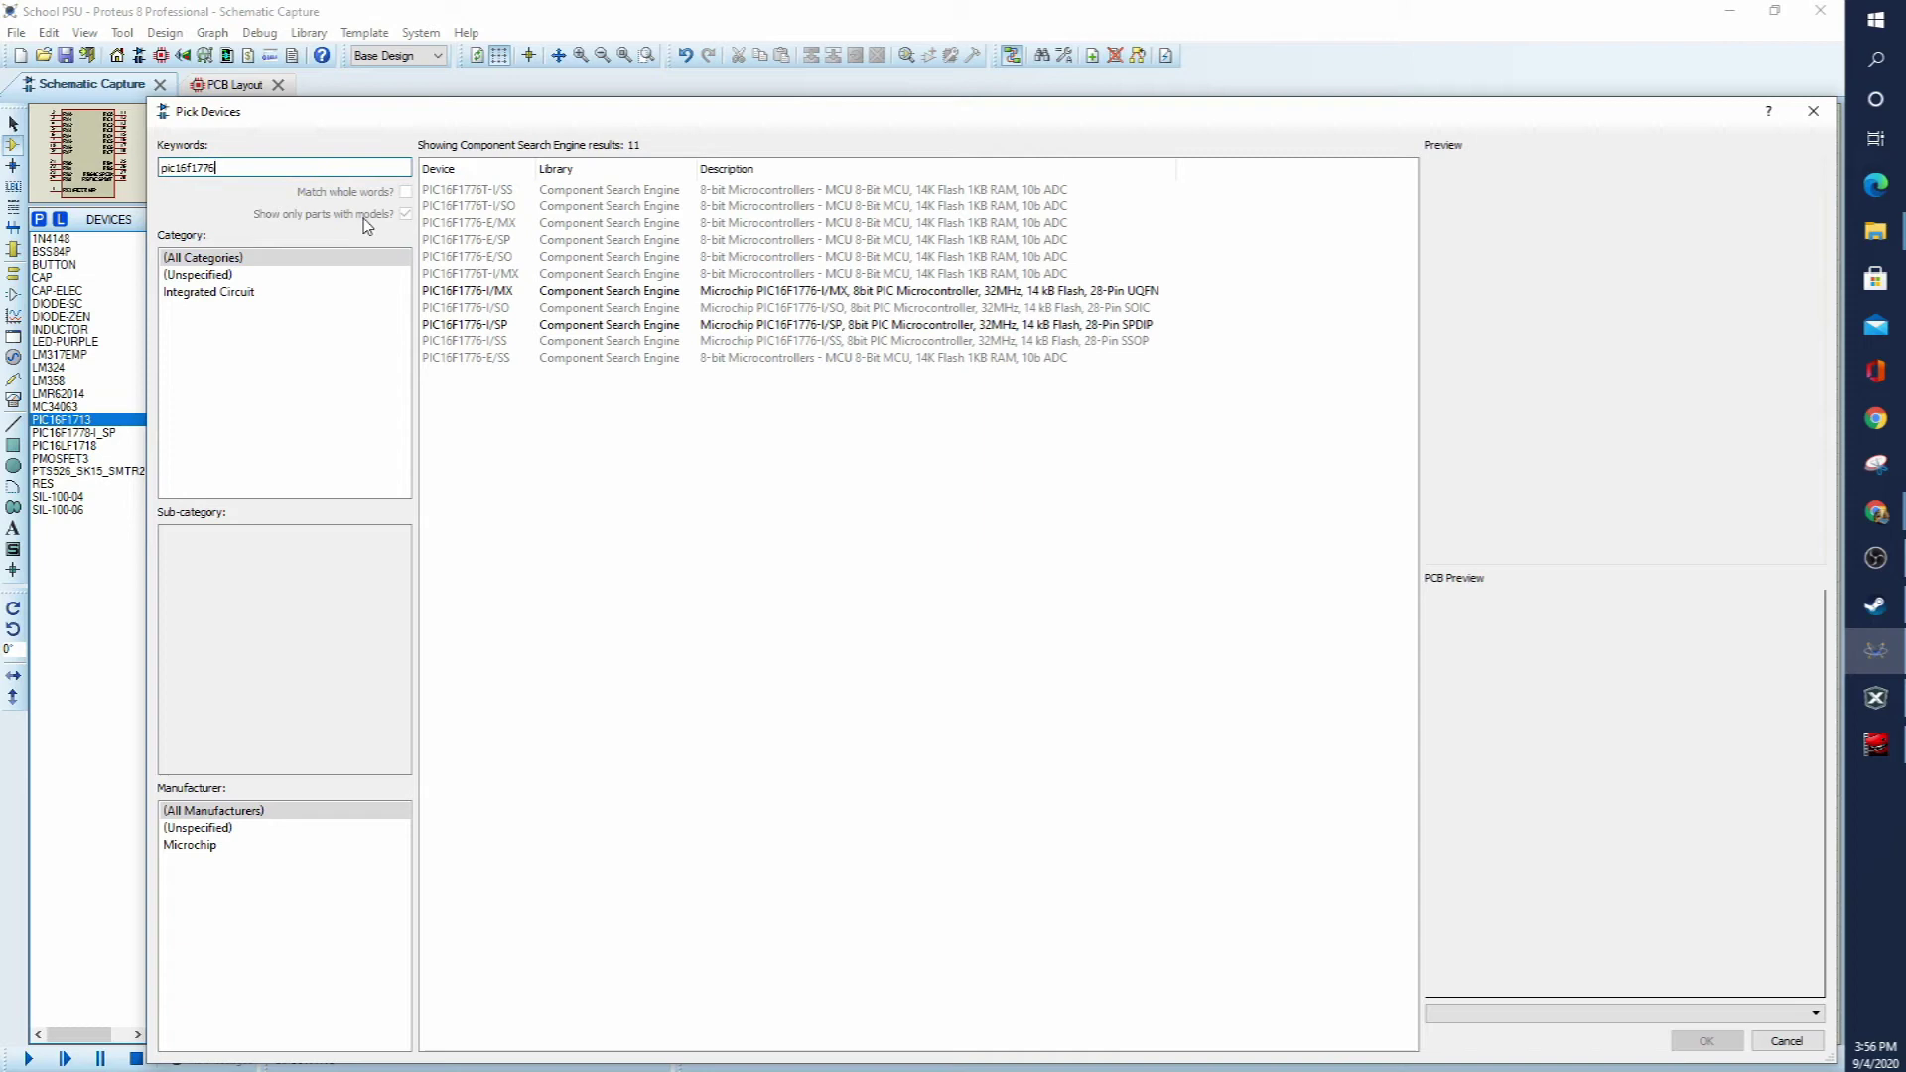
click(406, 216)
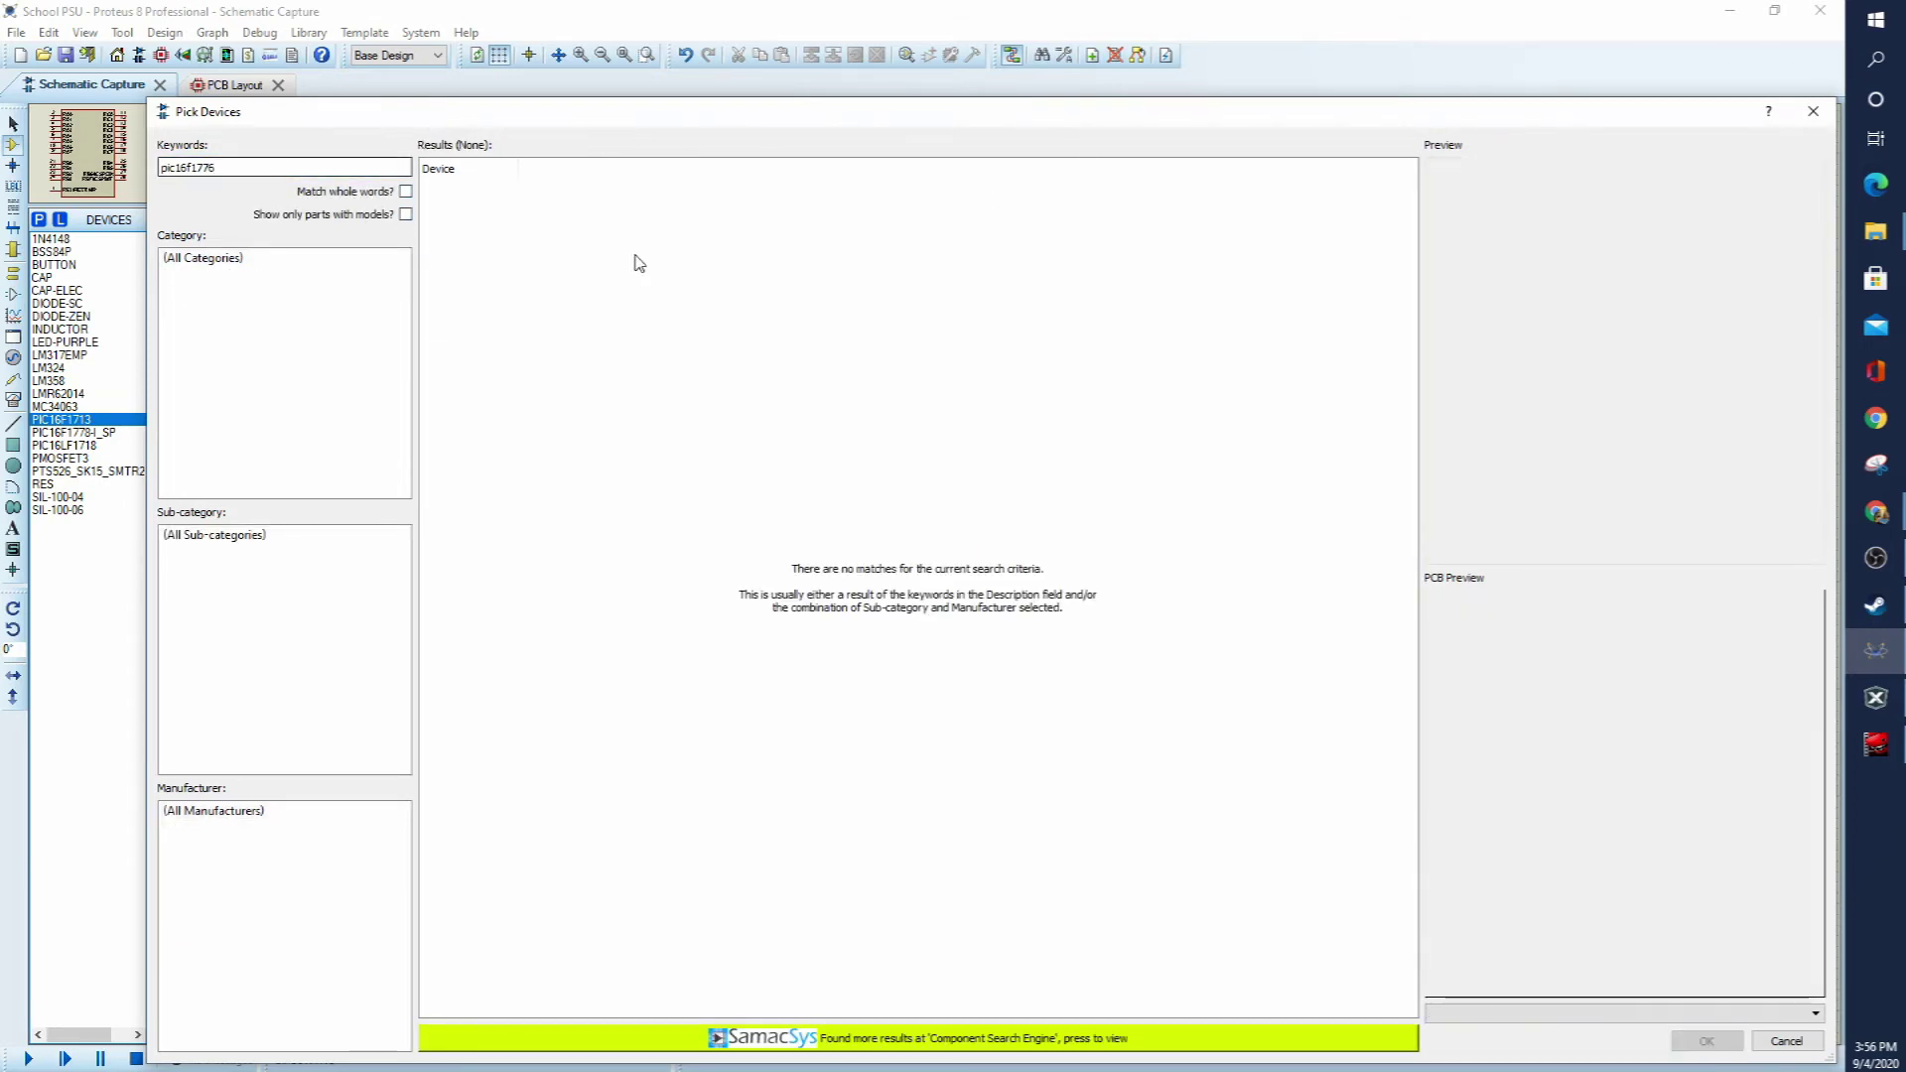
Step: Compare the E/SS, I/SS and I/MX variants, settling on the PIC16F1776-I/SP 28-pin SPDIP
mouse_move(858, 363)
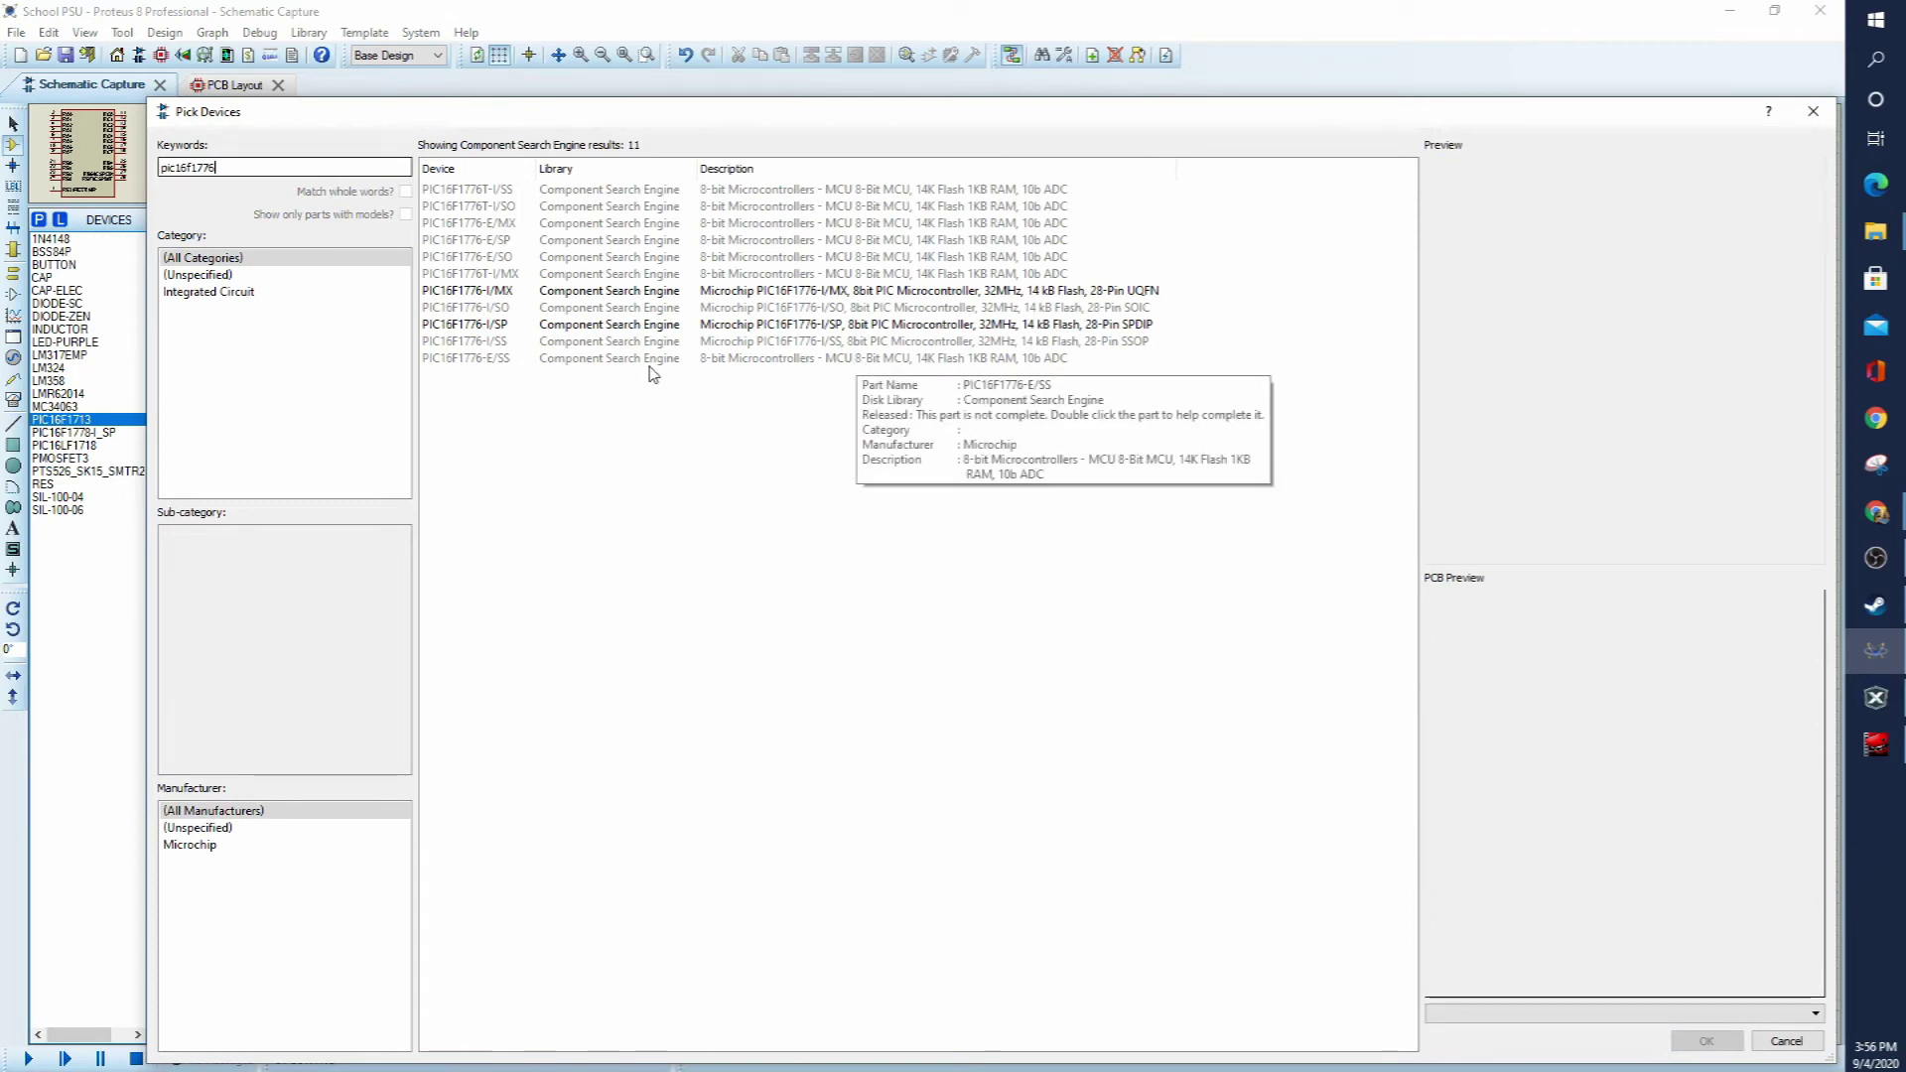
click(683, 359)
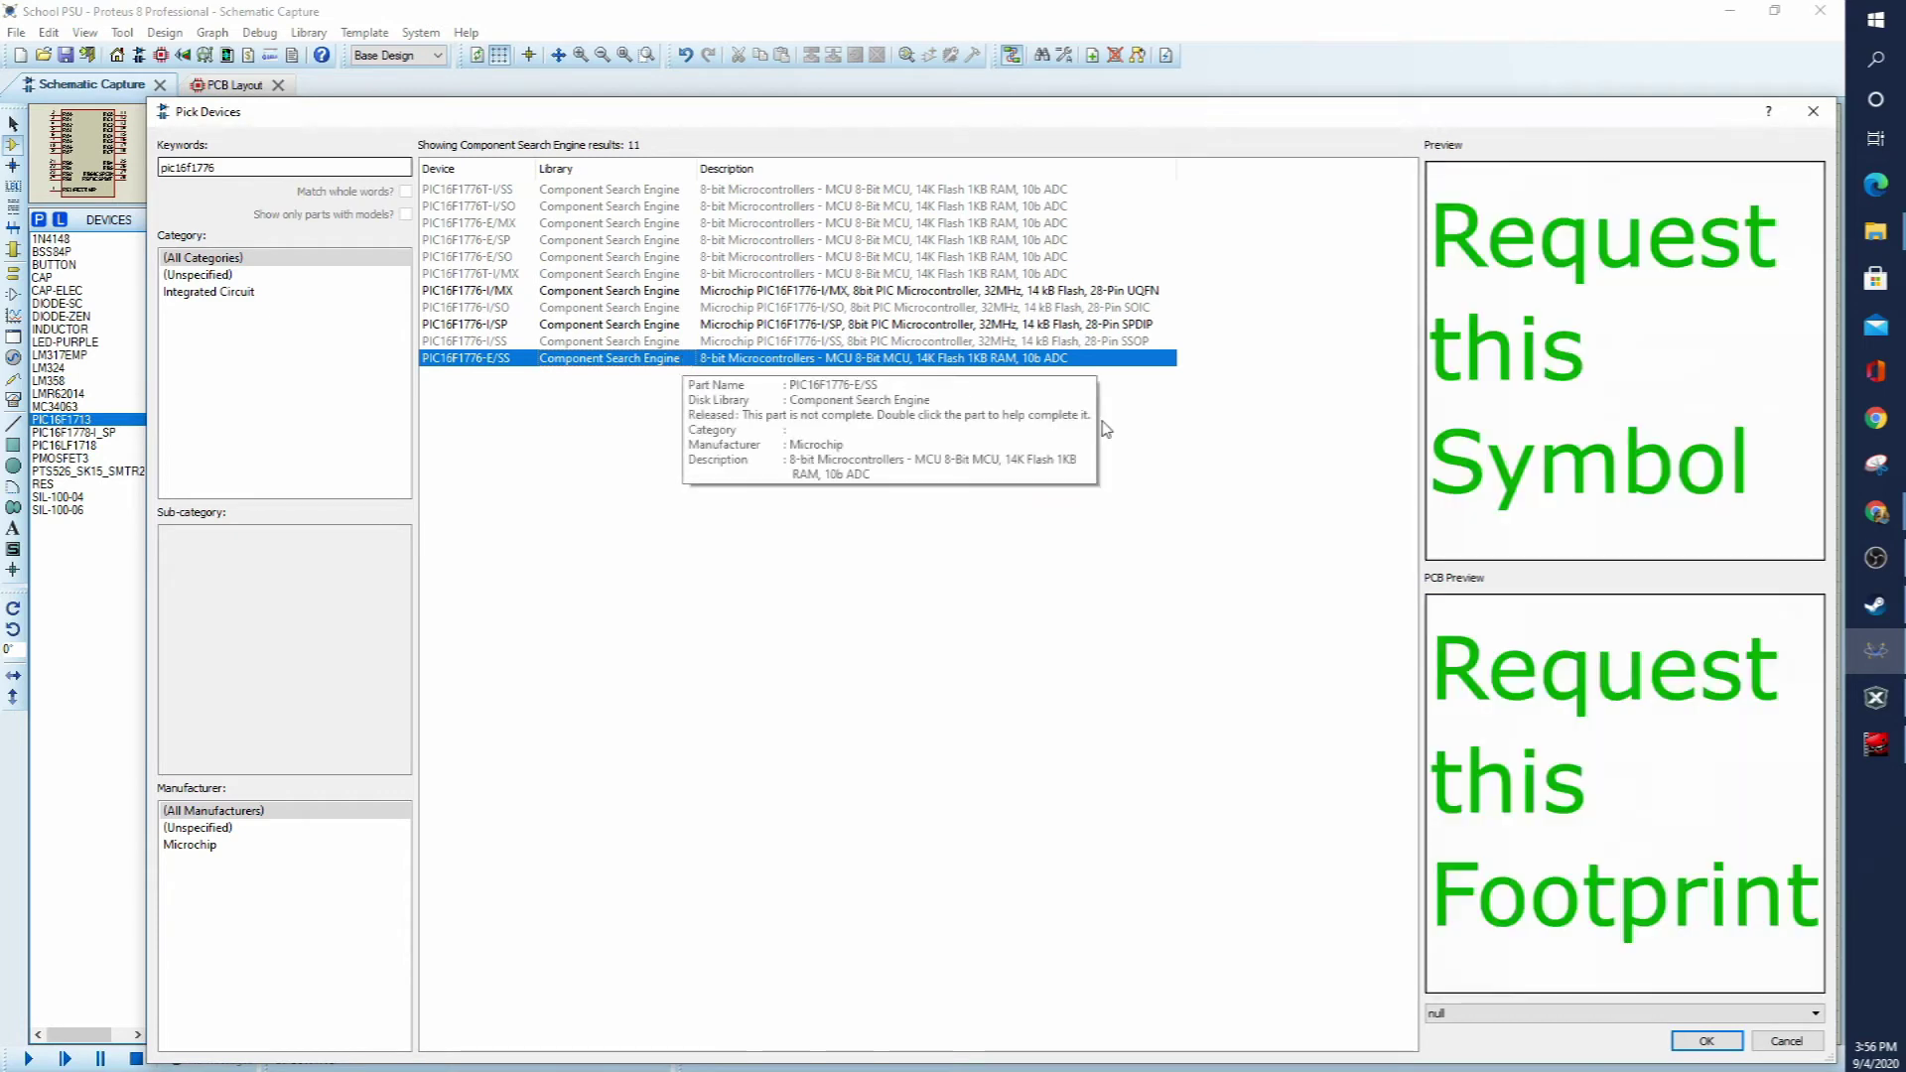
click(868, 342)
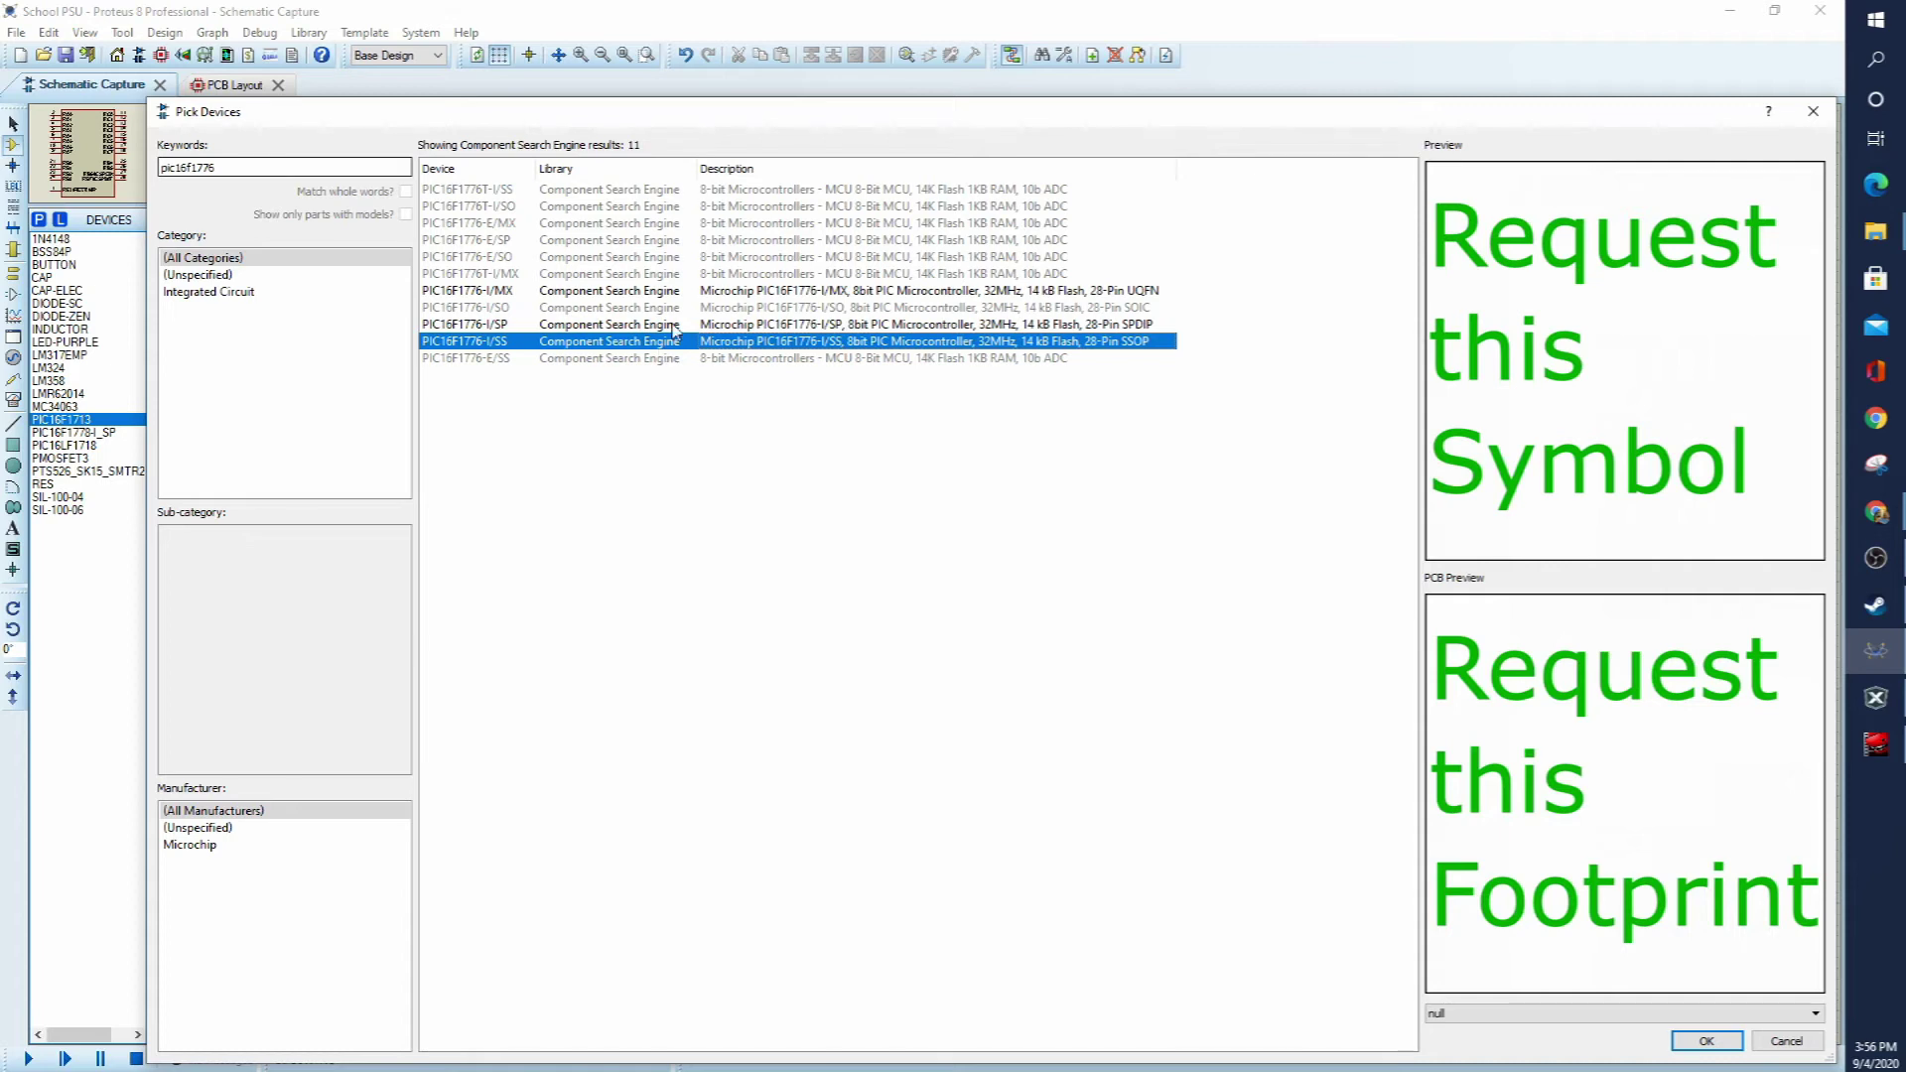
mouse_move(673, 327)
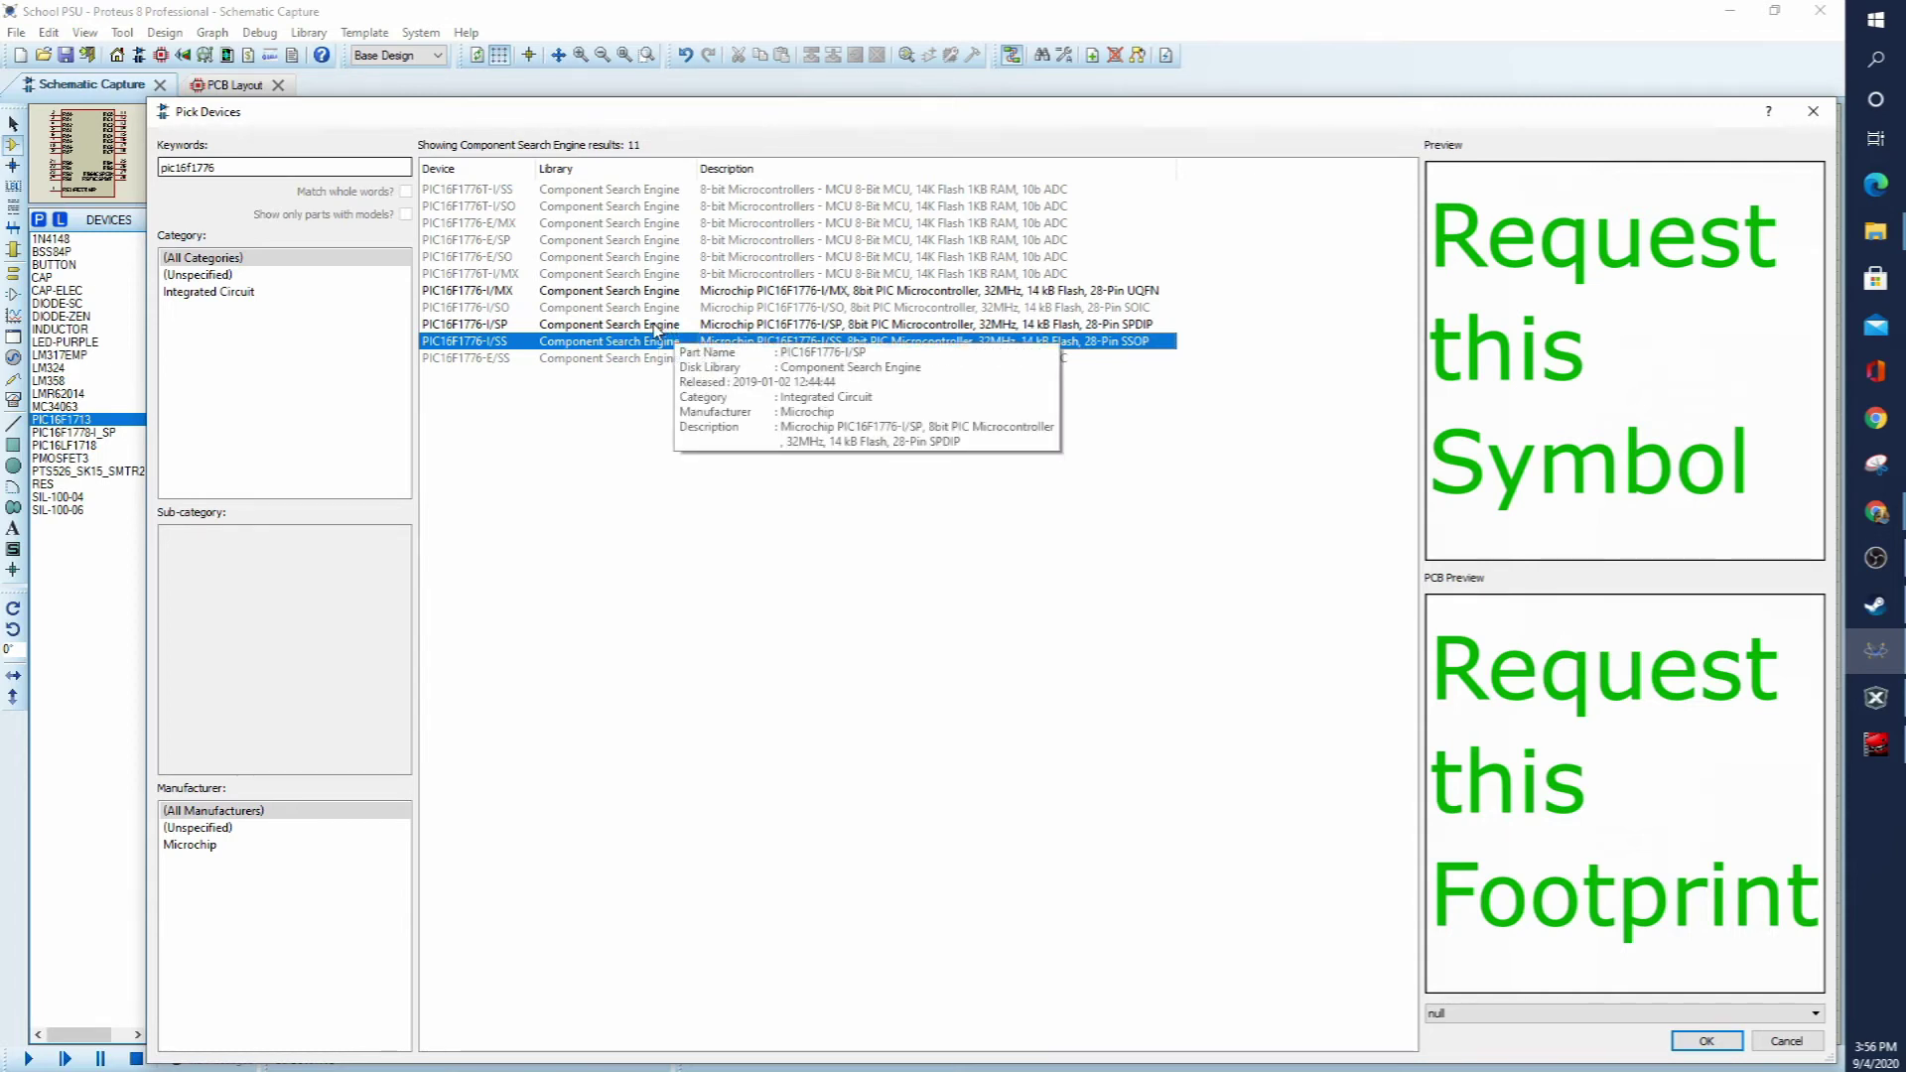
click(653, 325)
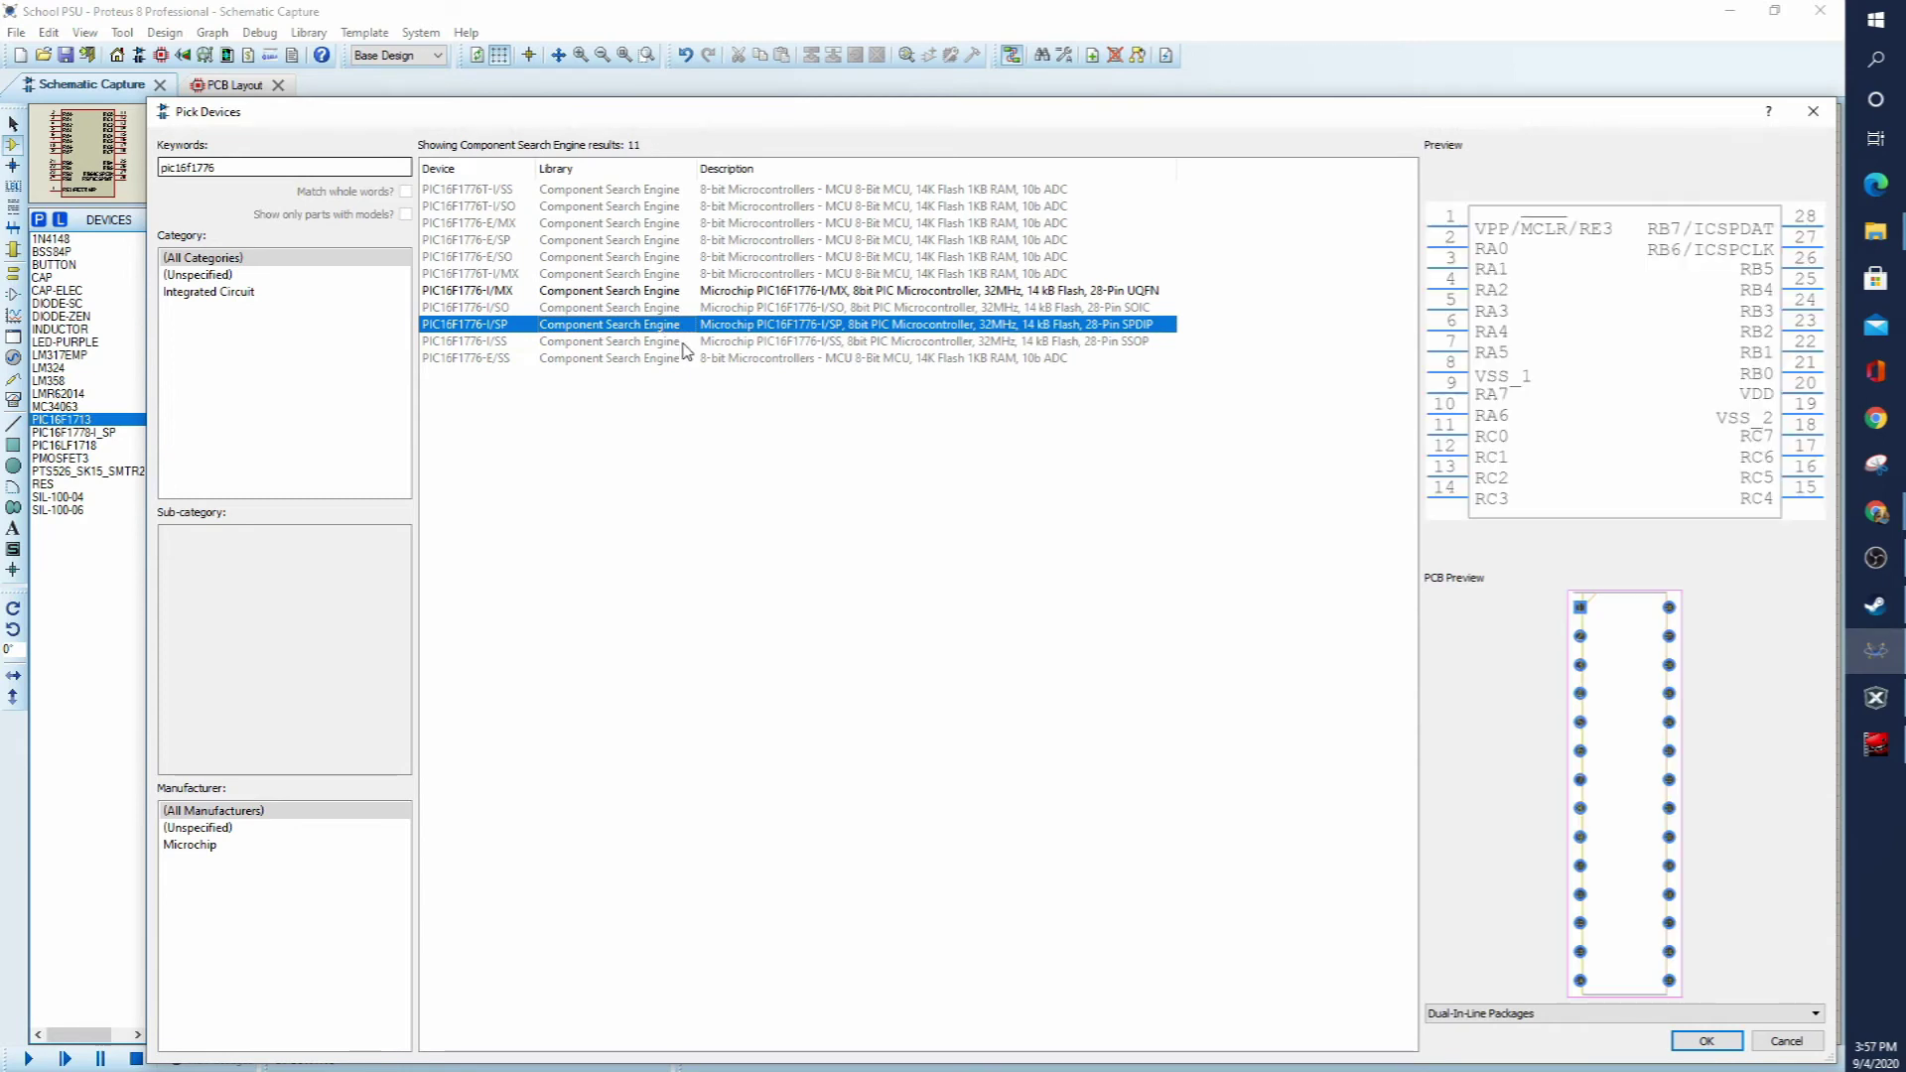
click(637, 290)
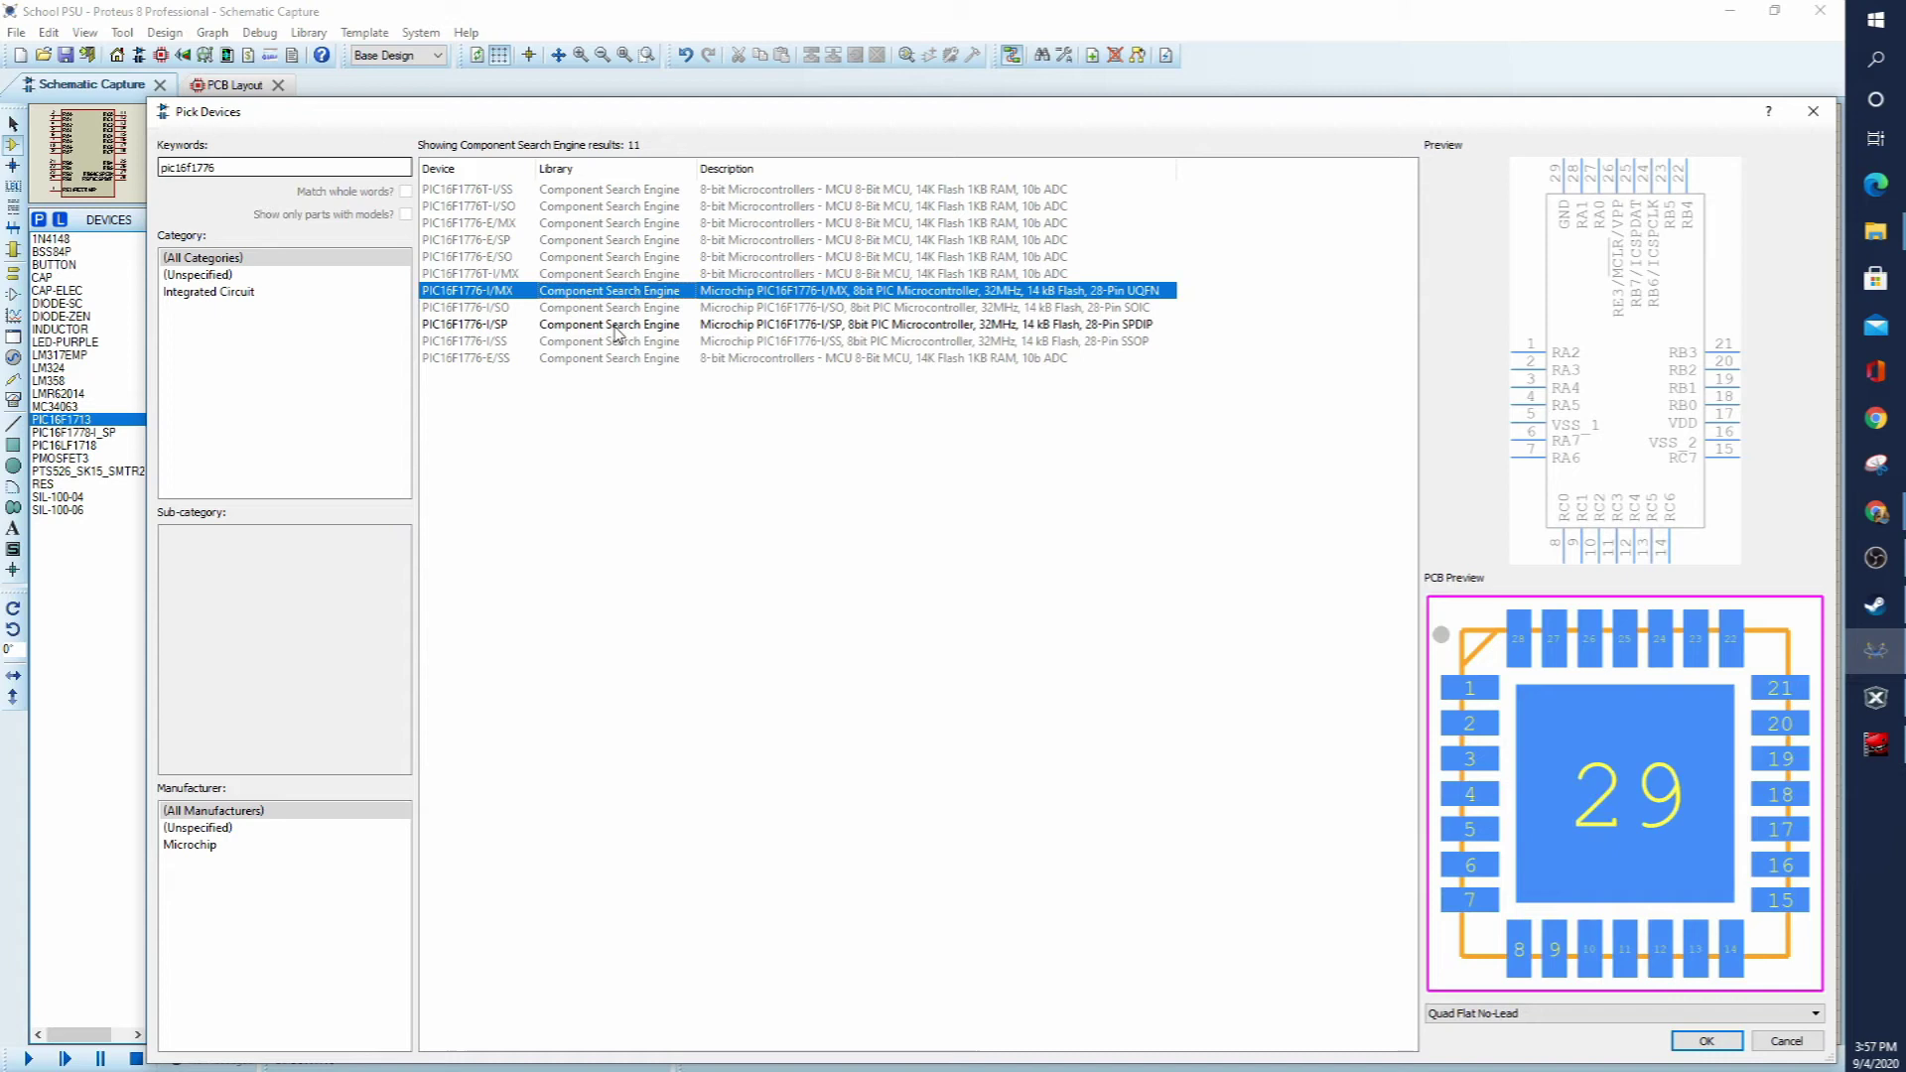
click(623, 325)
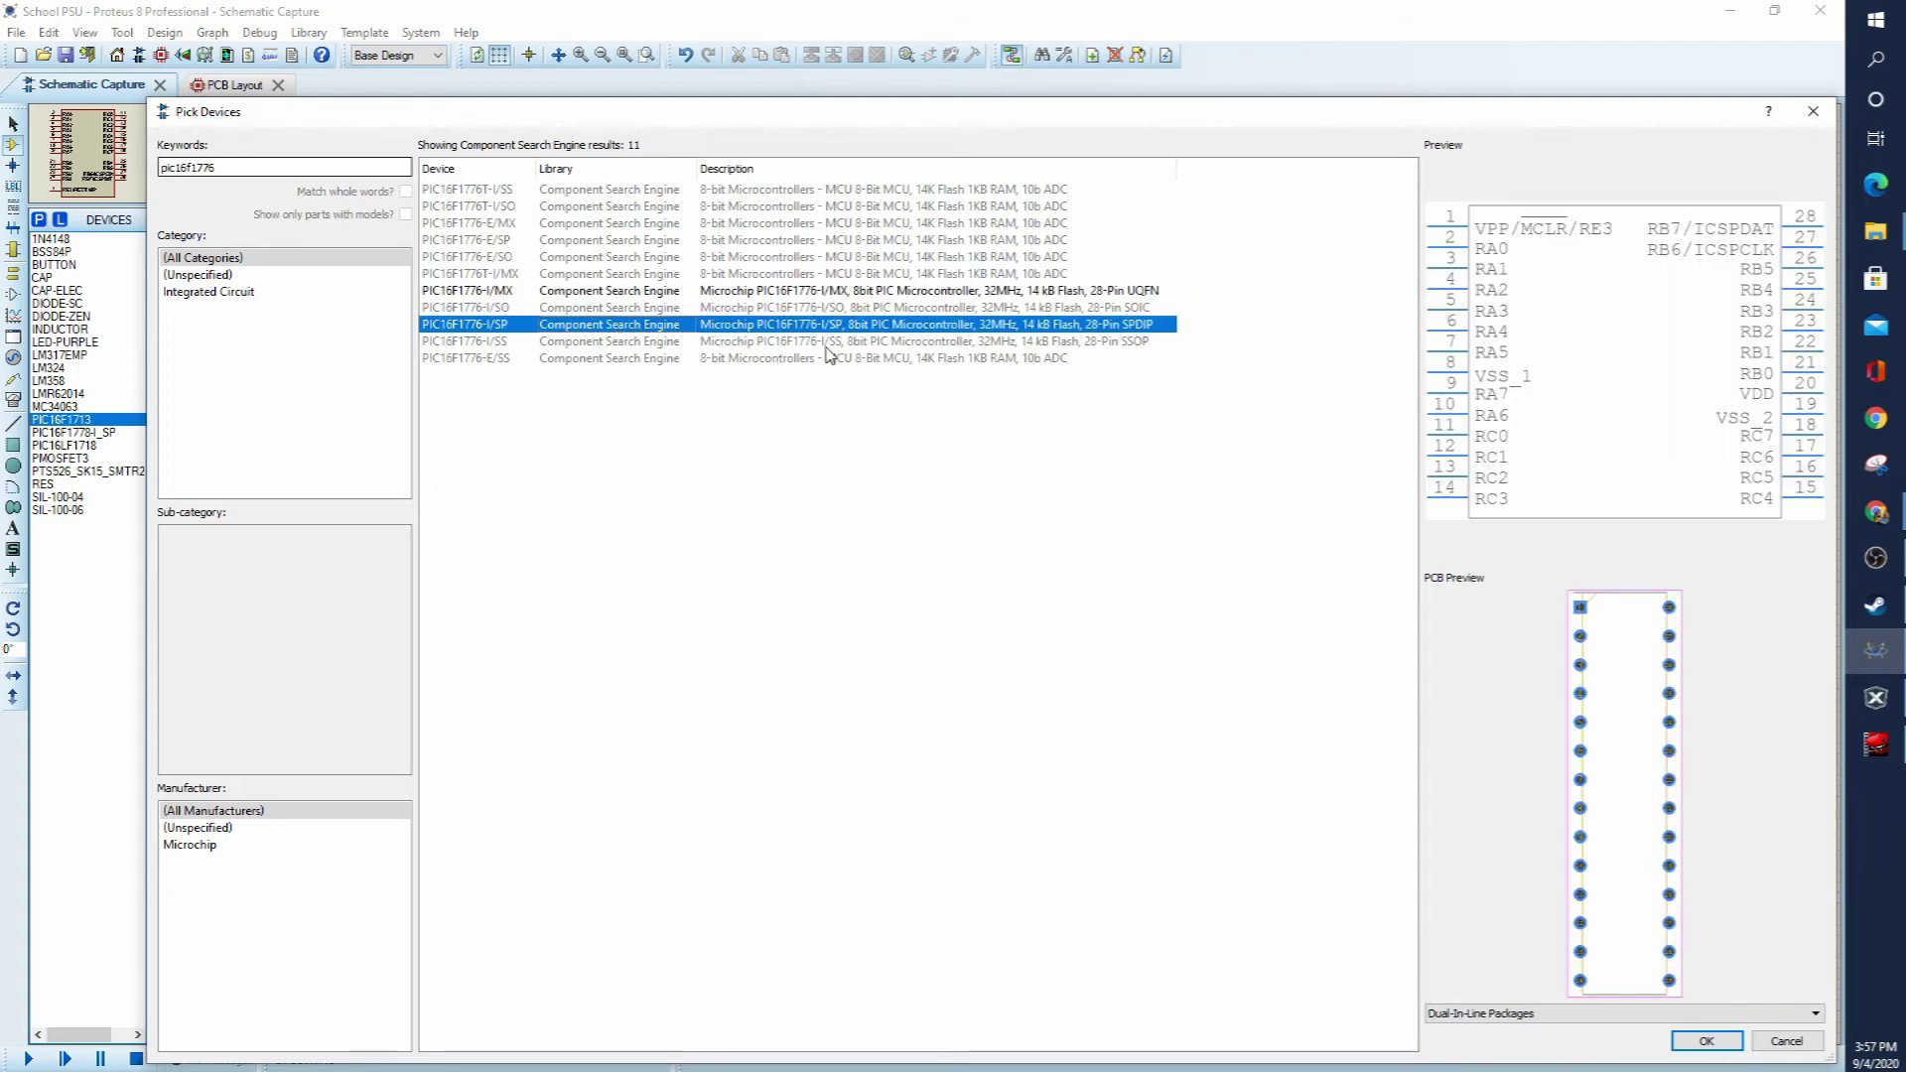
Step: Import the PIC16F1776-I/SP, keeping the existing library footprint and dismissing the import message
mouse_move(847, 338)
click(1707, 1042)
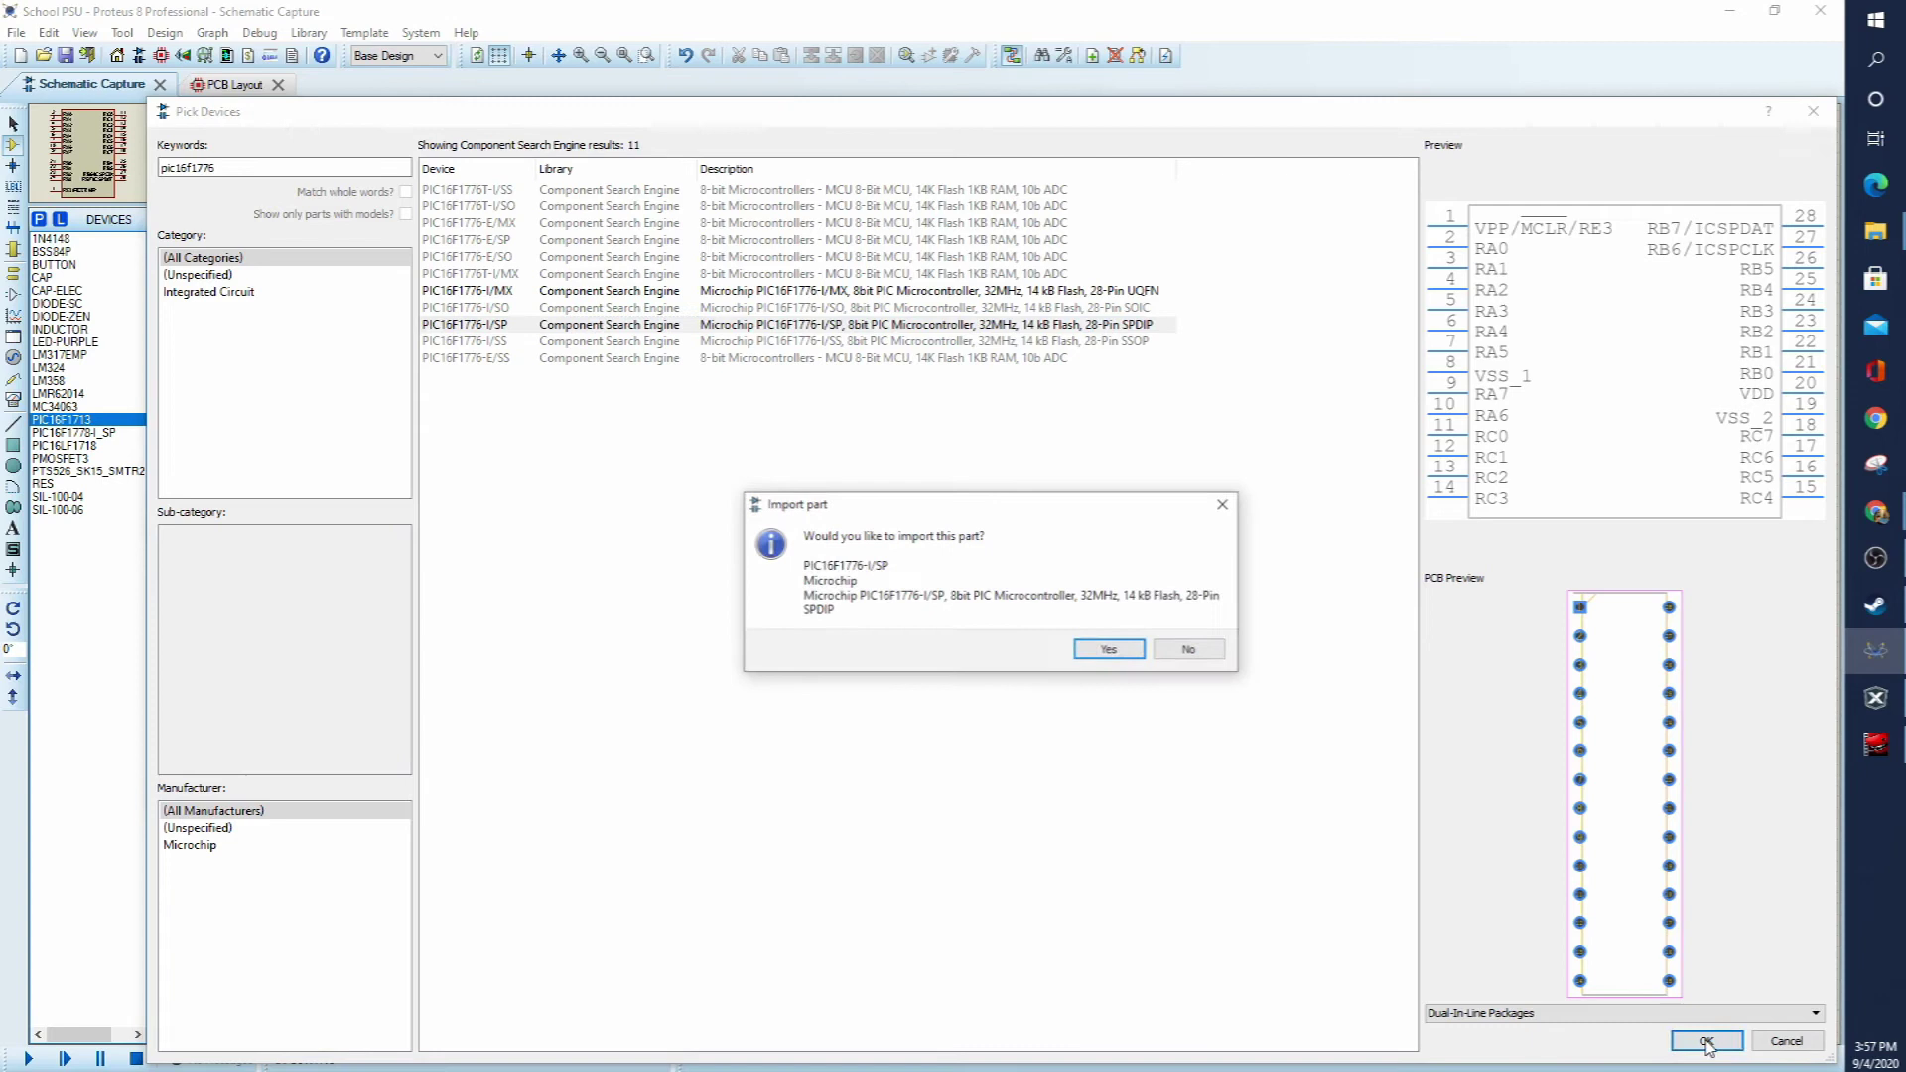
click(1127, 653)
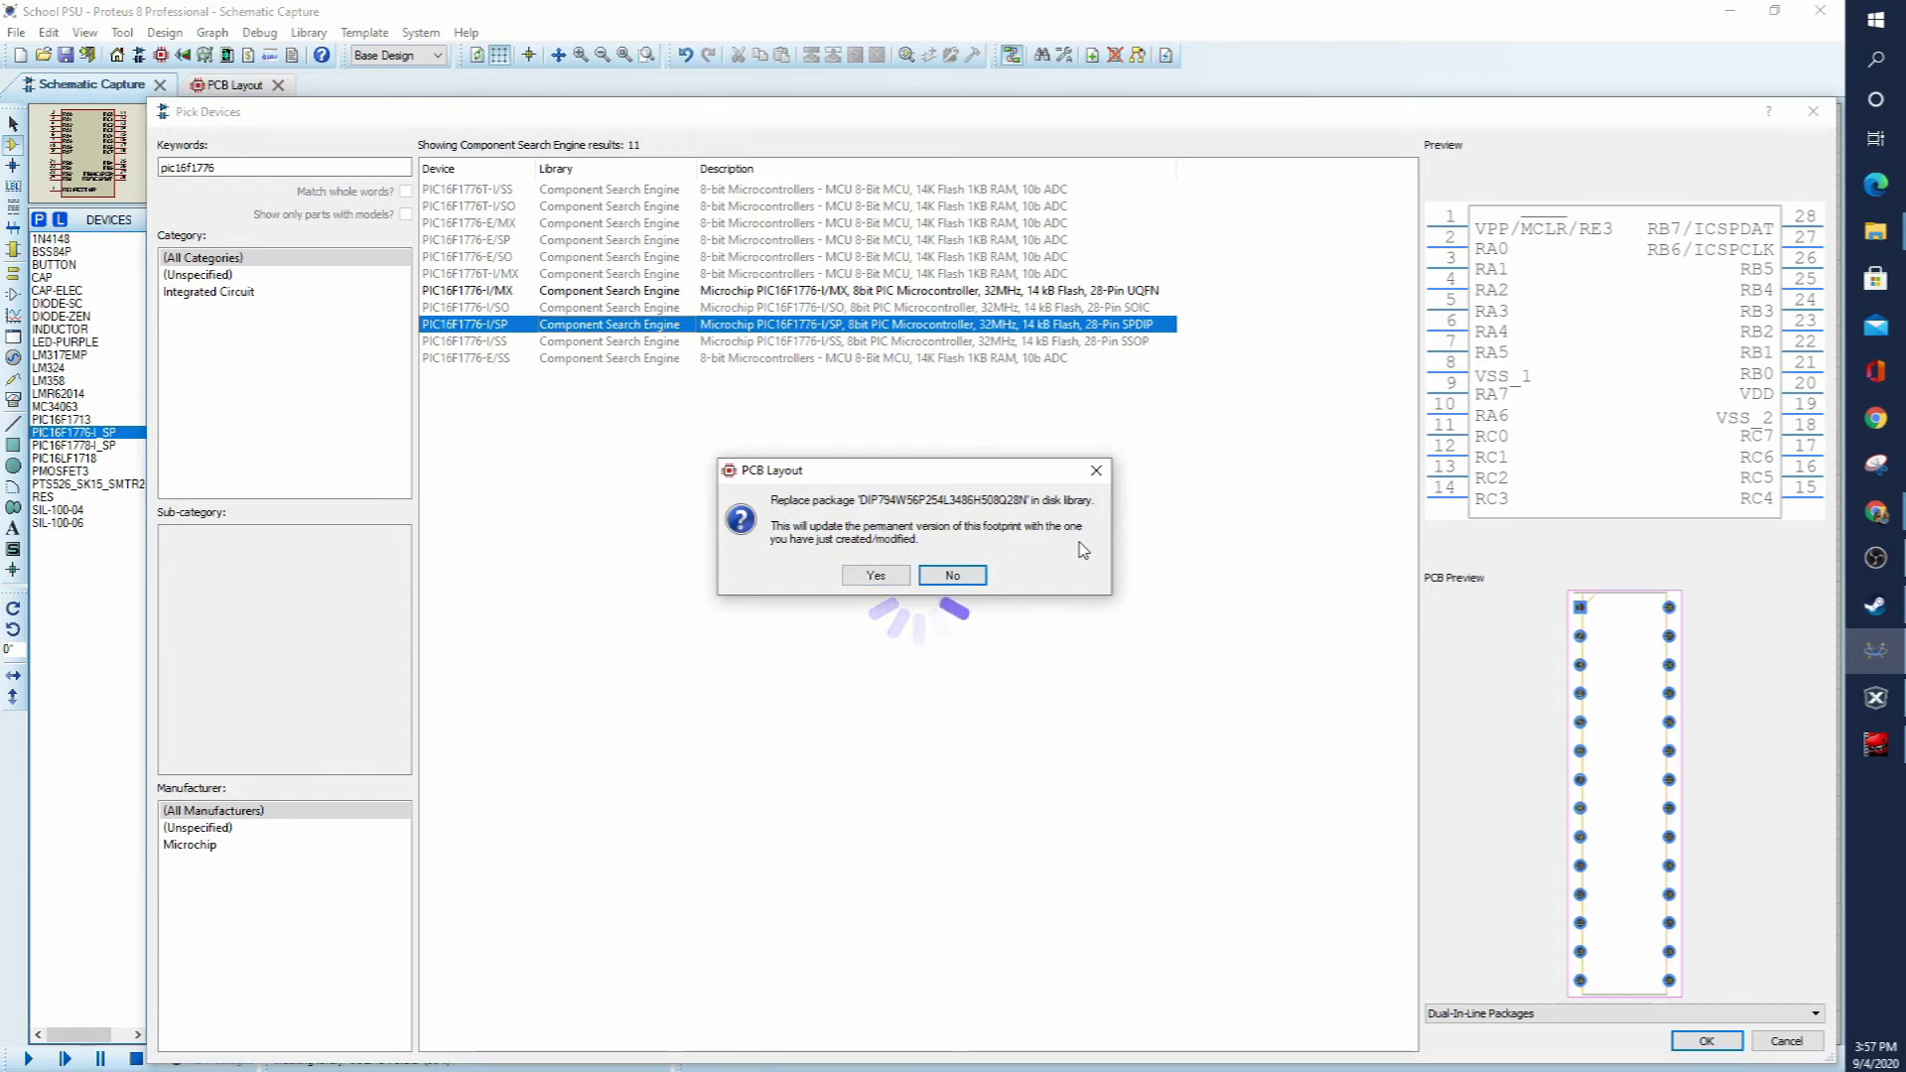
click(955, 577)
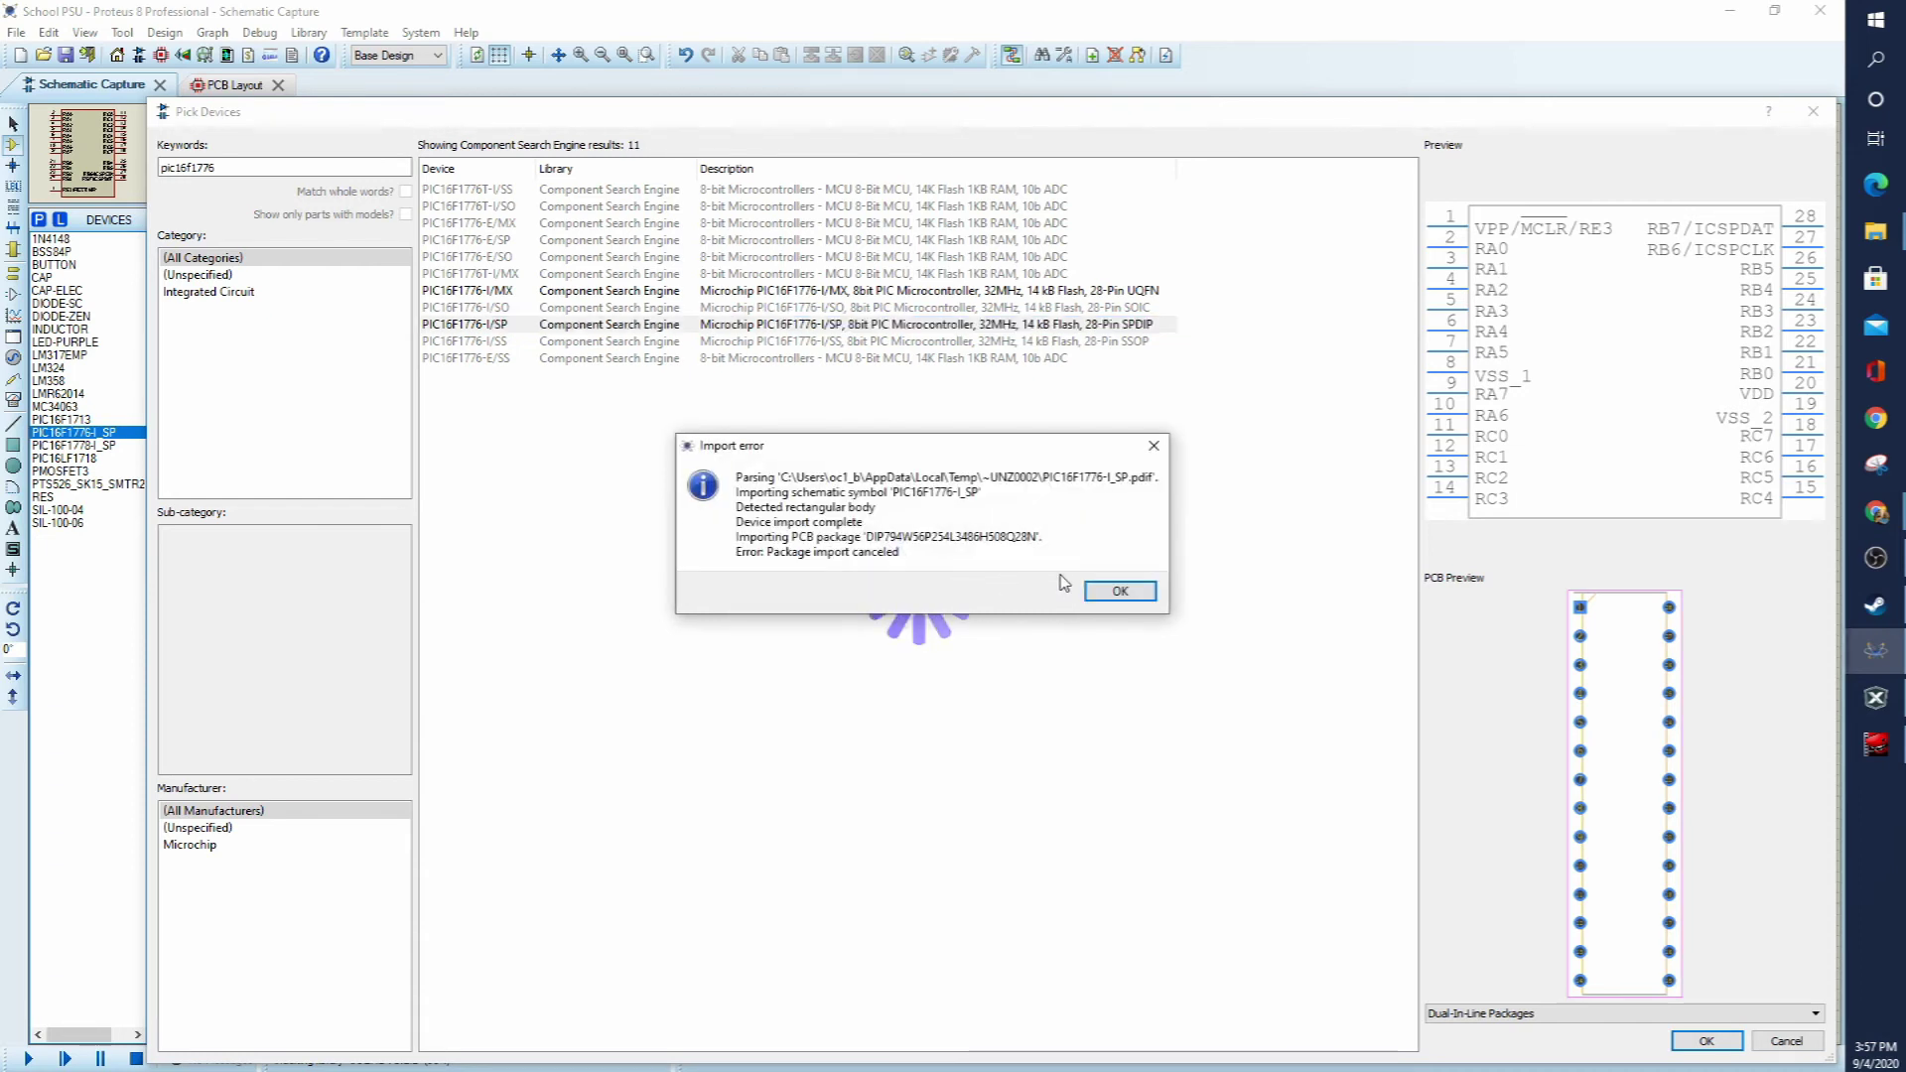
click(1118, 590)
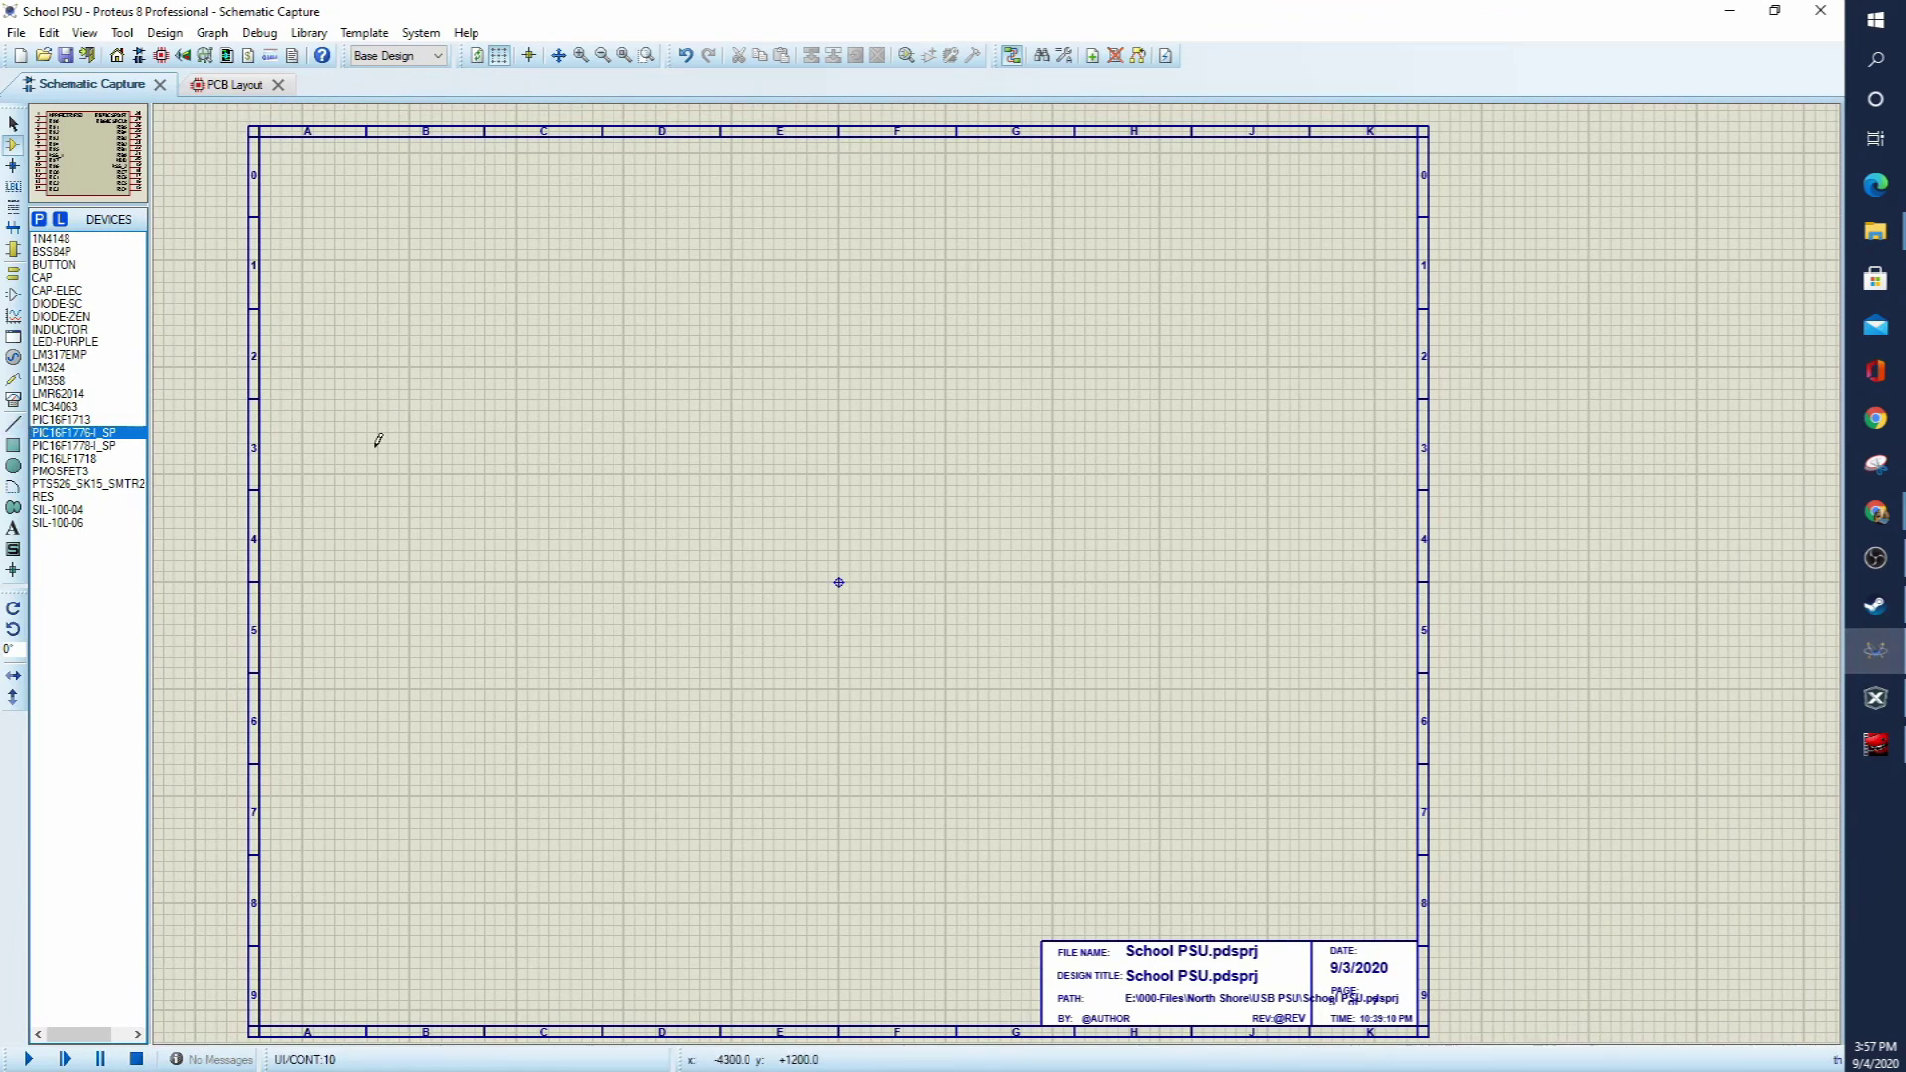
Step: Place the imported PIC16F1776 on the schematic as U6
click(643, 538)
click(691, 541)
scroll(691, 526, up, 2)
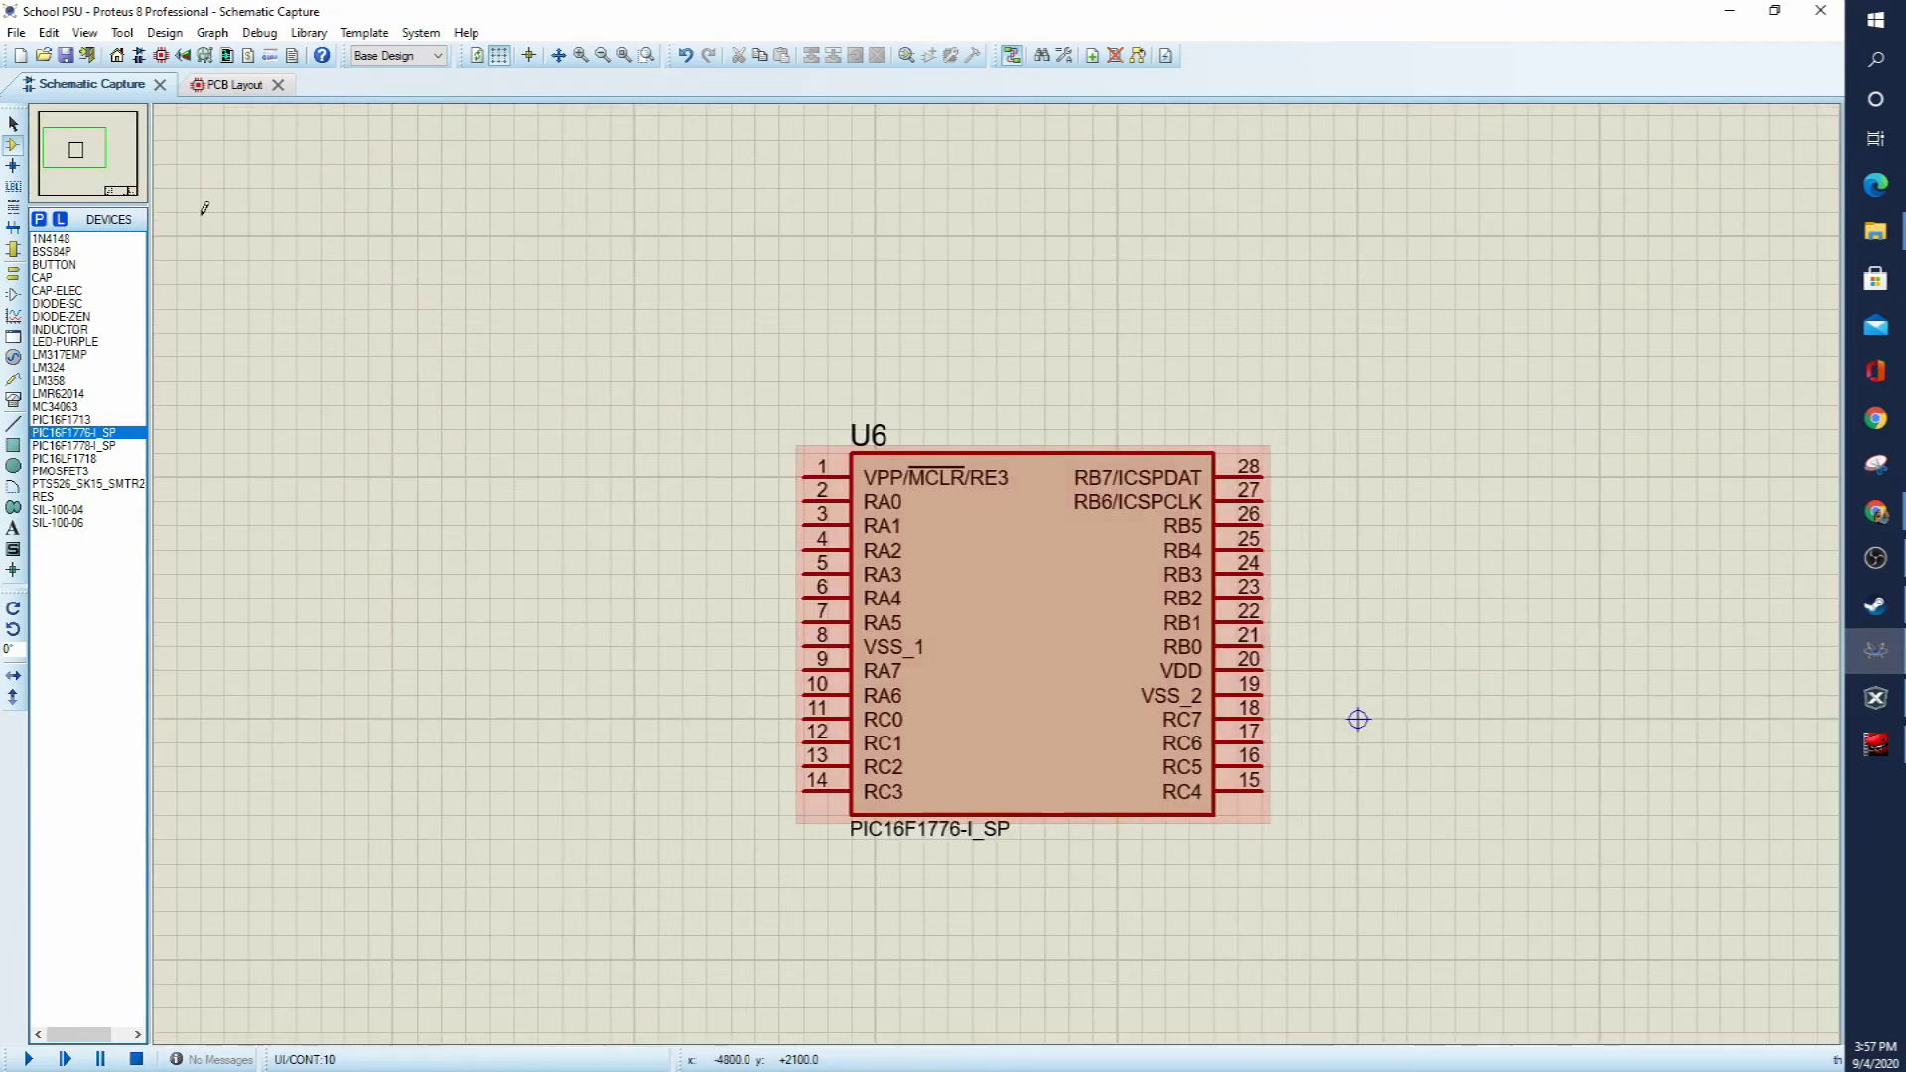
click(239, 86)
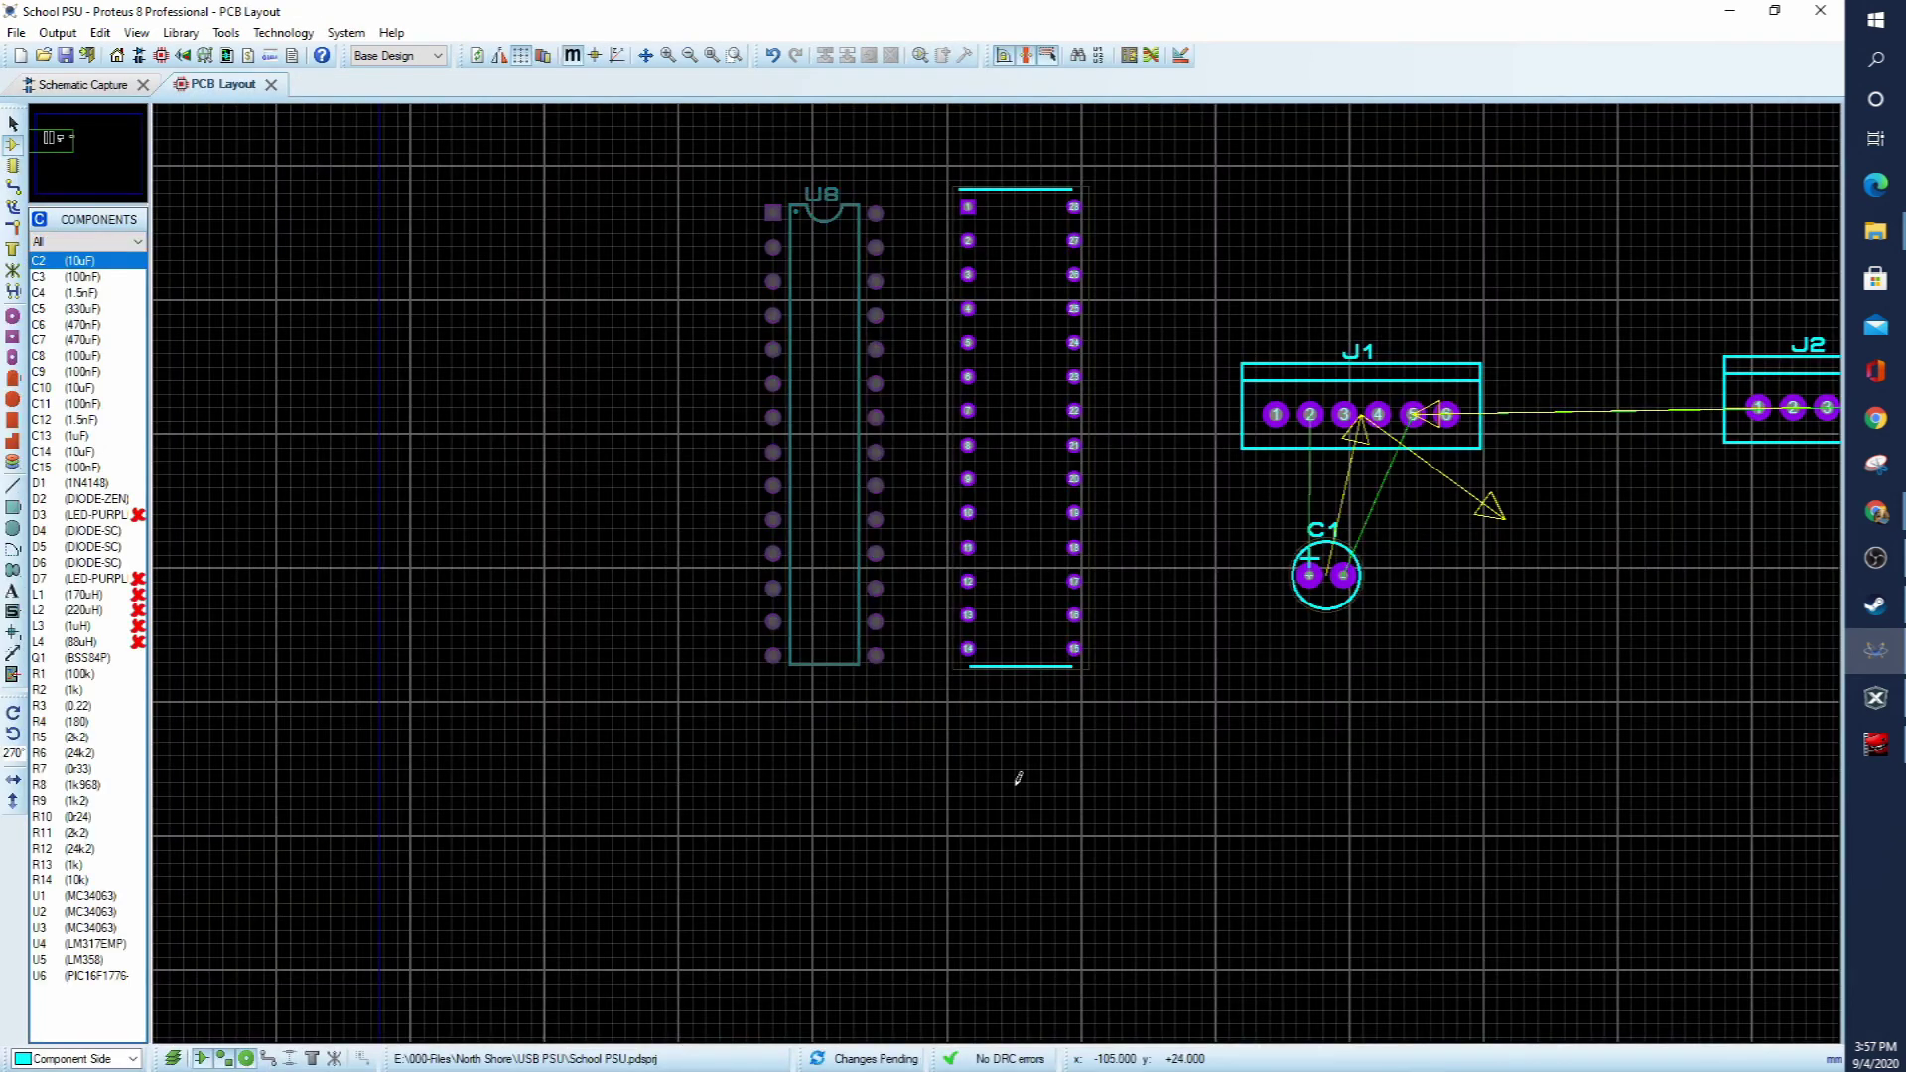
Step: Box-select the earlier components on the board and delete them
scroll(1018, 778, down, 2)
drag(1480, 812, 820, 294)
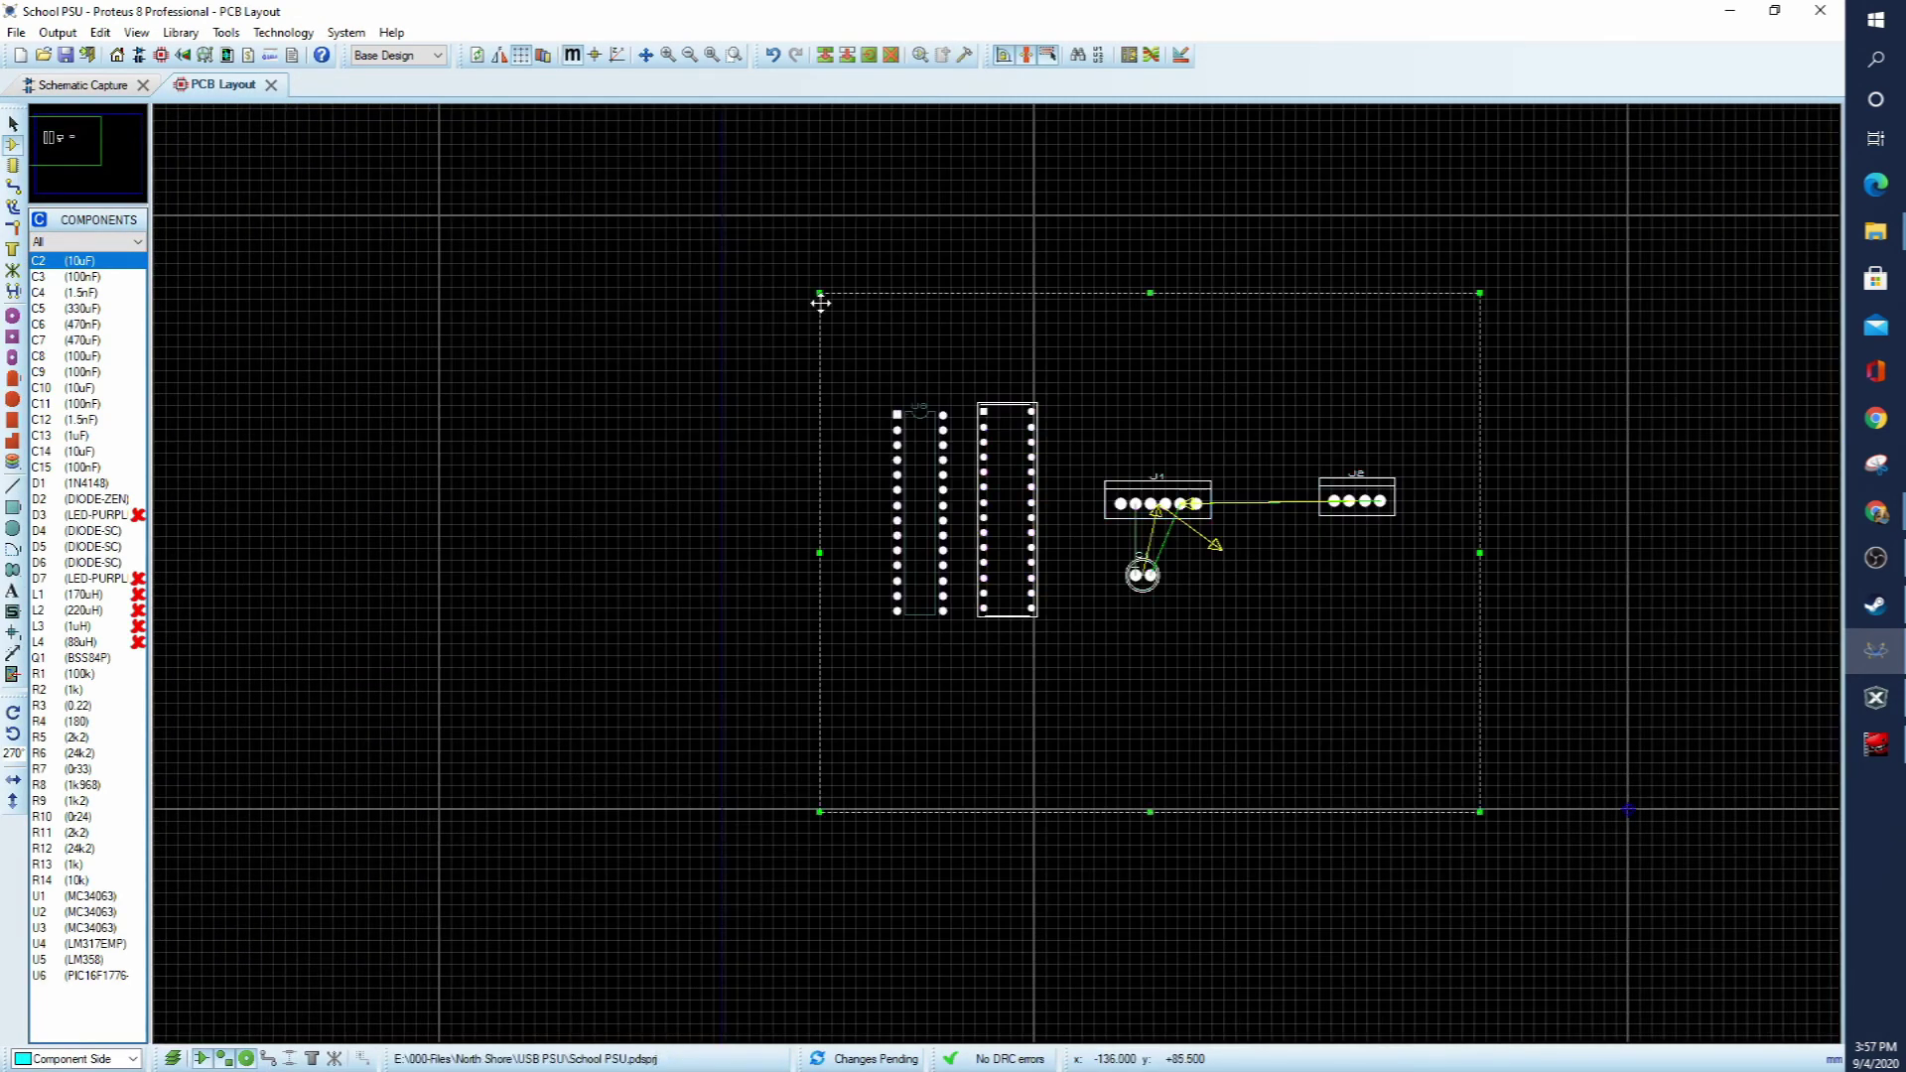
key(Delete)
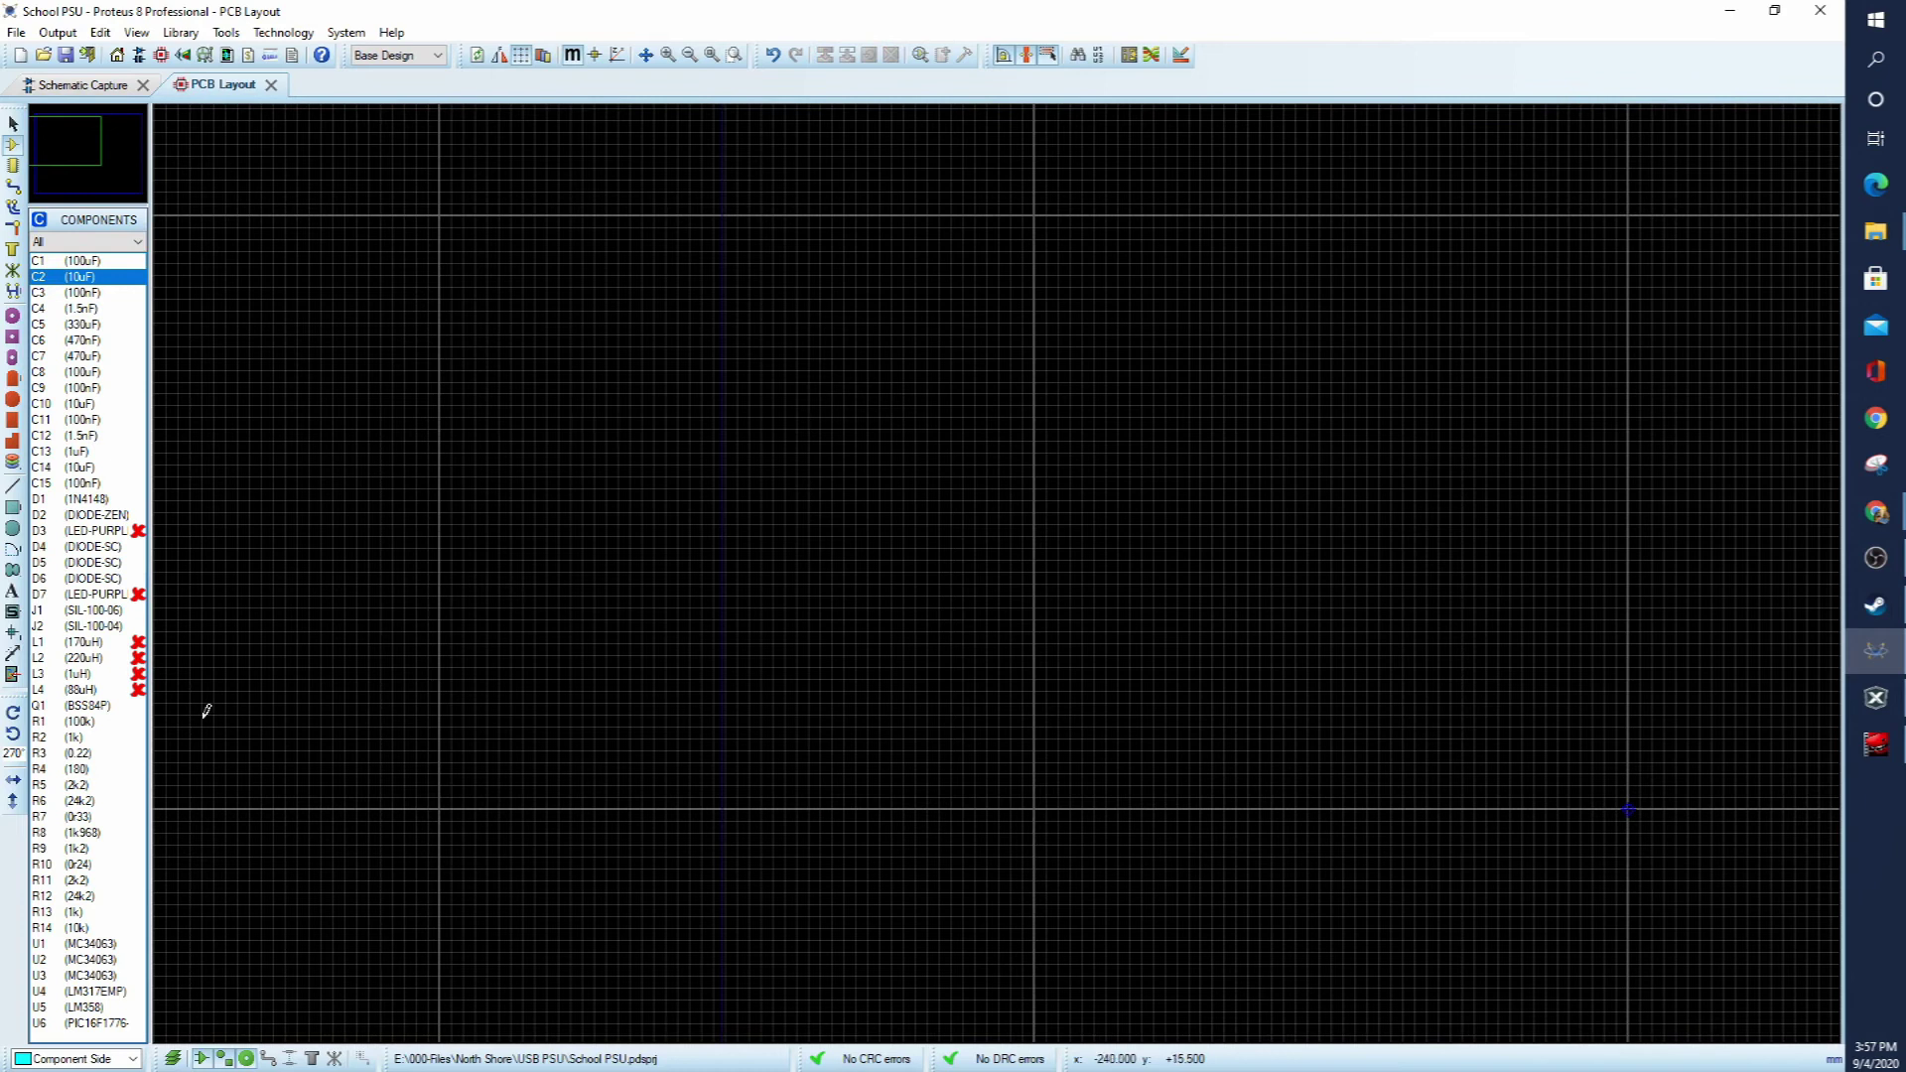
Step: Place the U6 PIC16F1776 footprint on the empty board
click(90, 1023)
click(1108, 584)
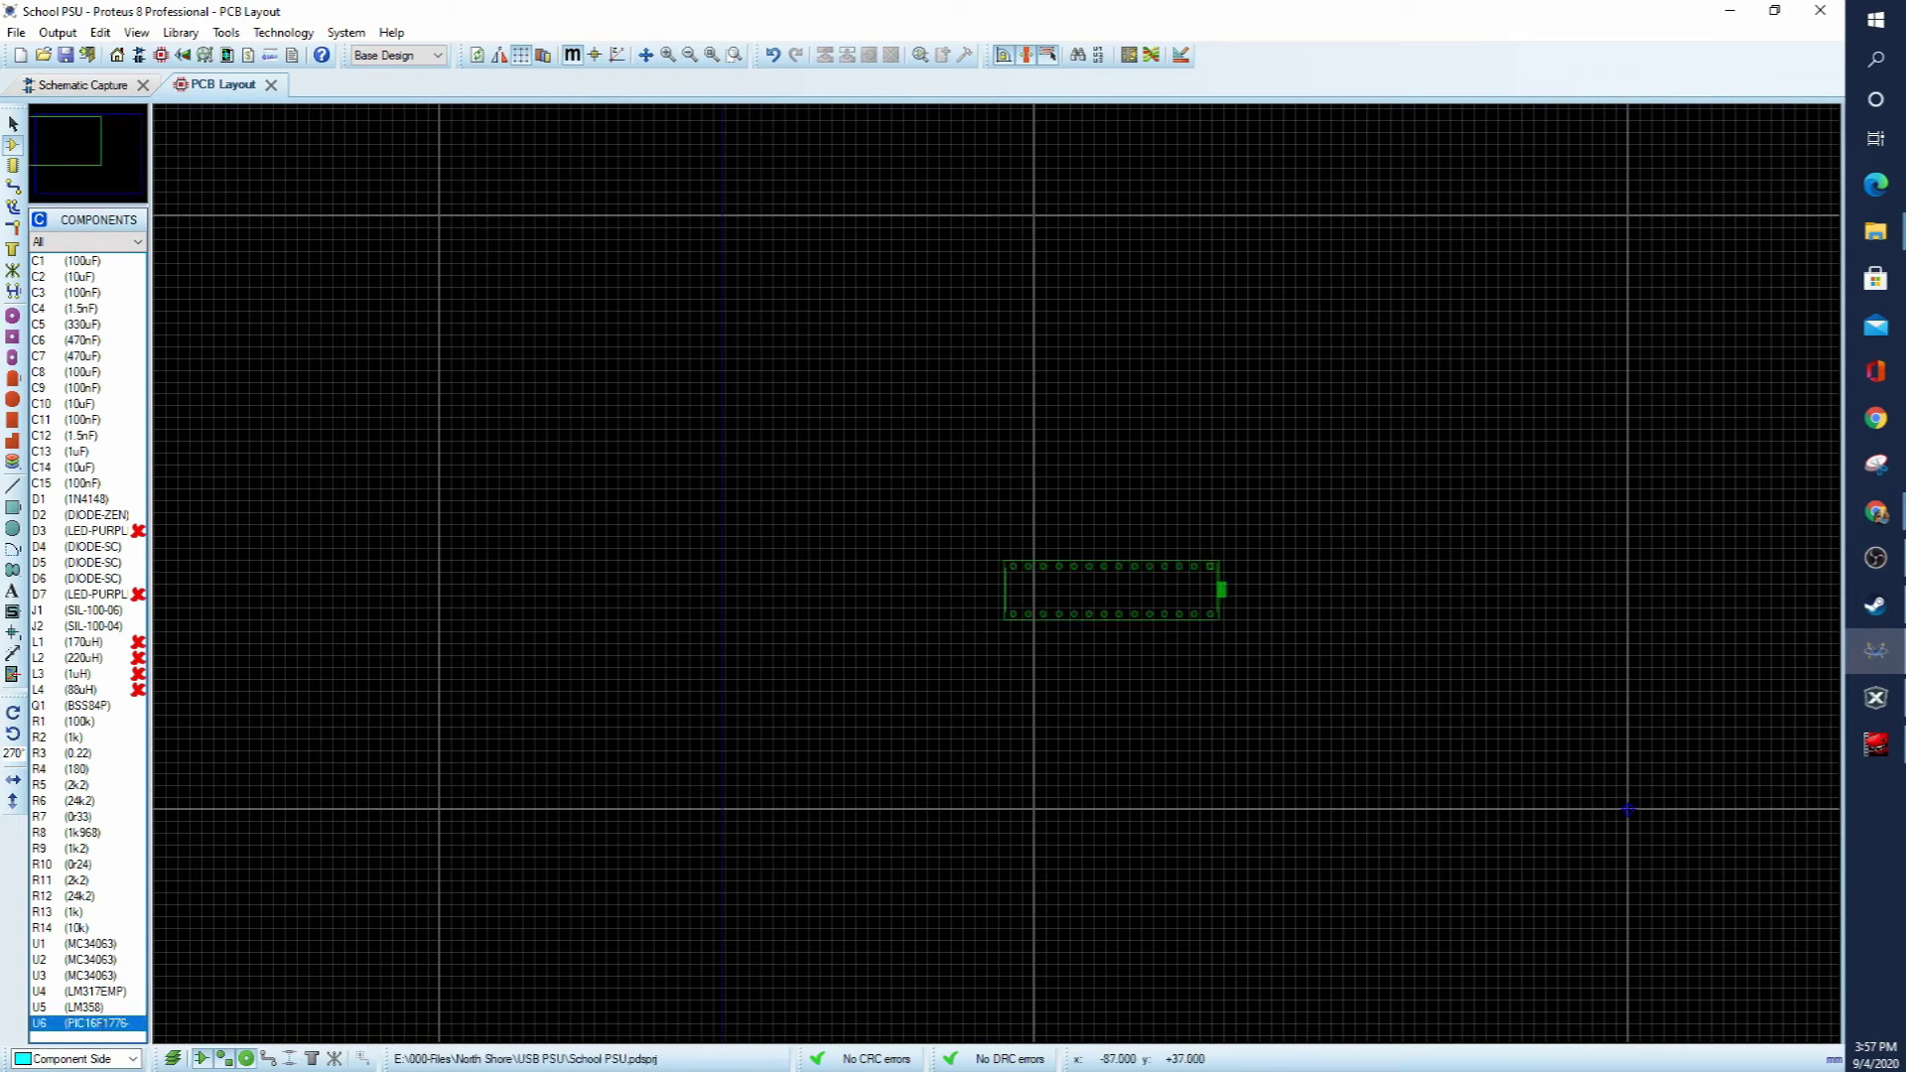
click(1155, 587)
scroll(1154, 587, up, 3)
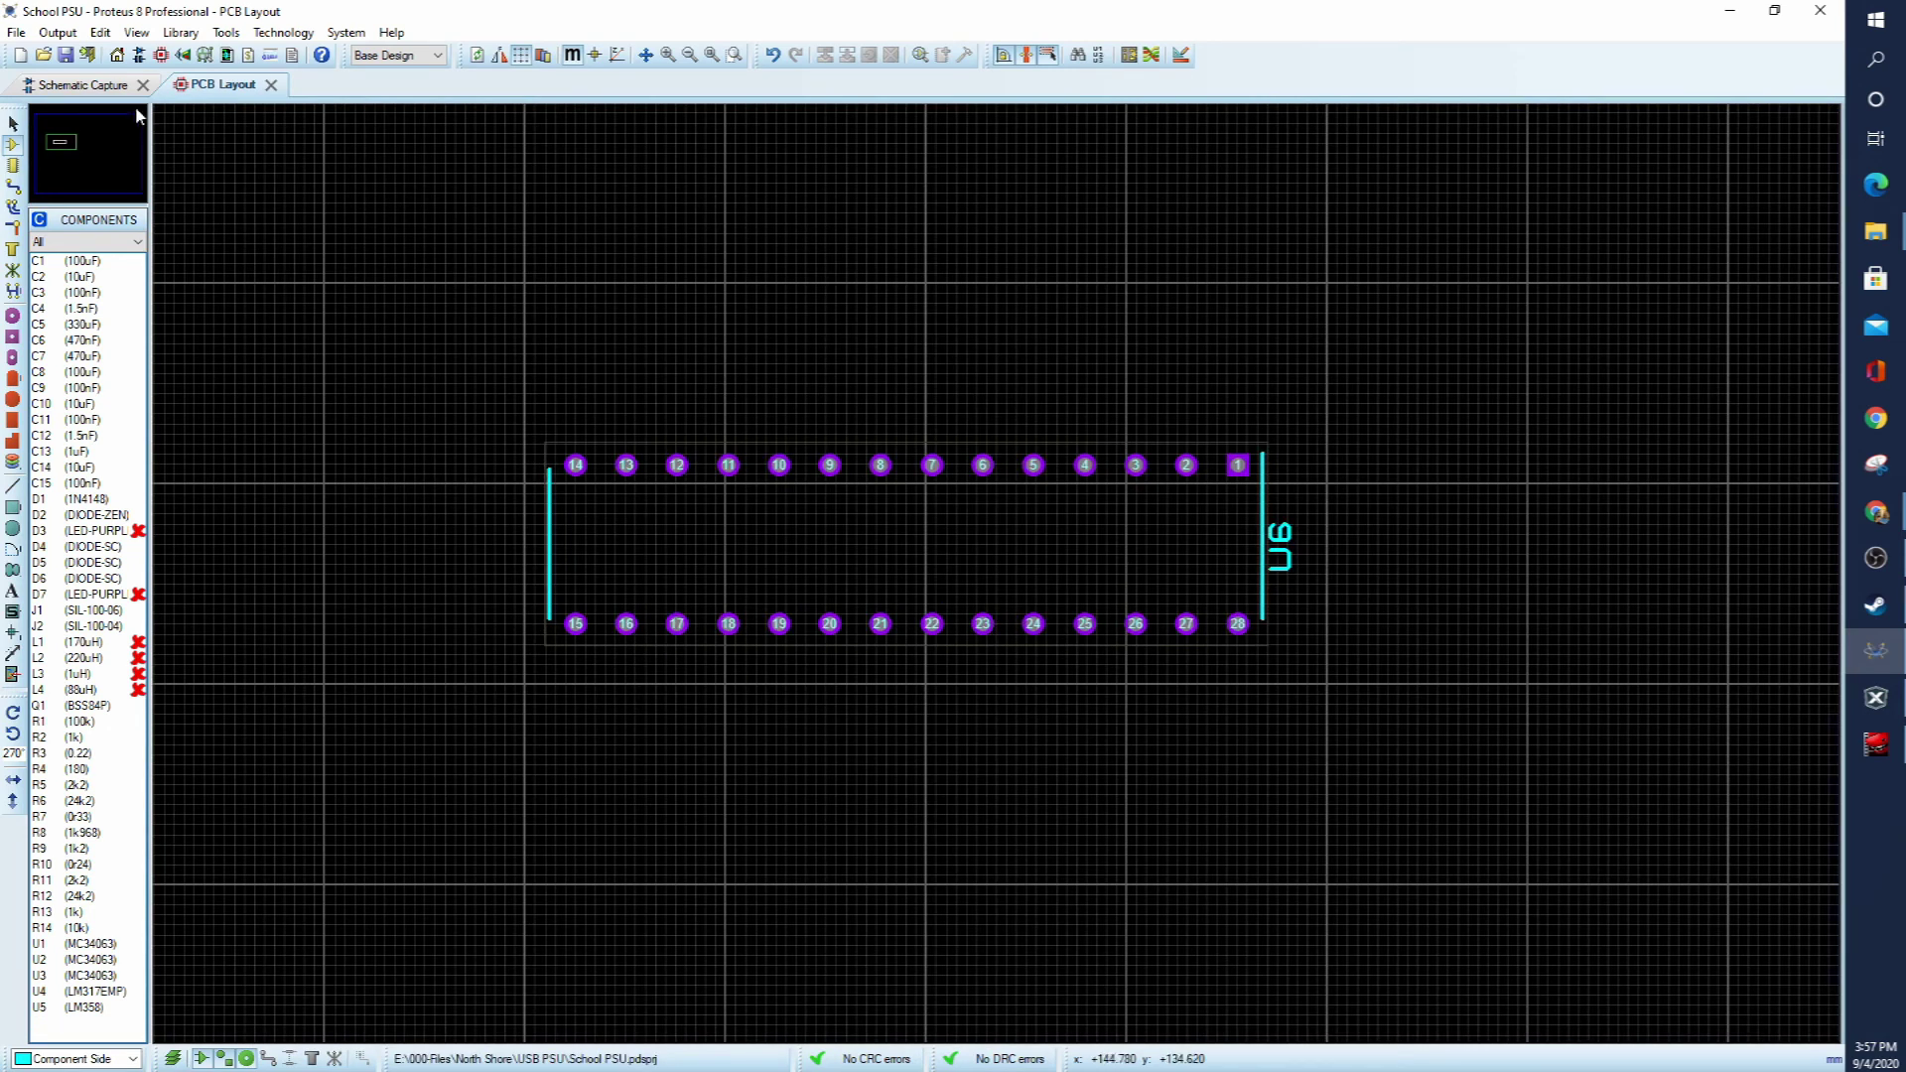
Step: On the schematic, change U6's PCB package to SPDIL28 in Edit Component
click(87, 85)
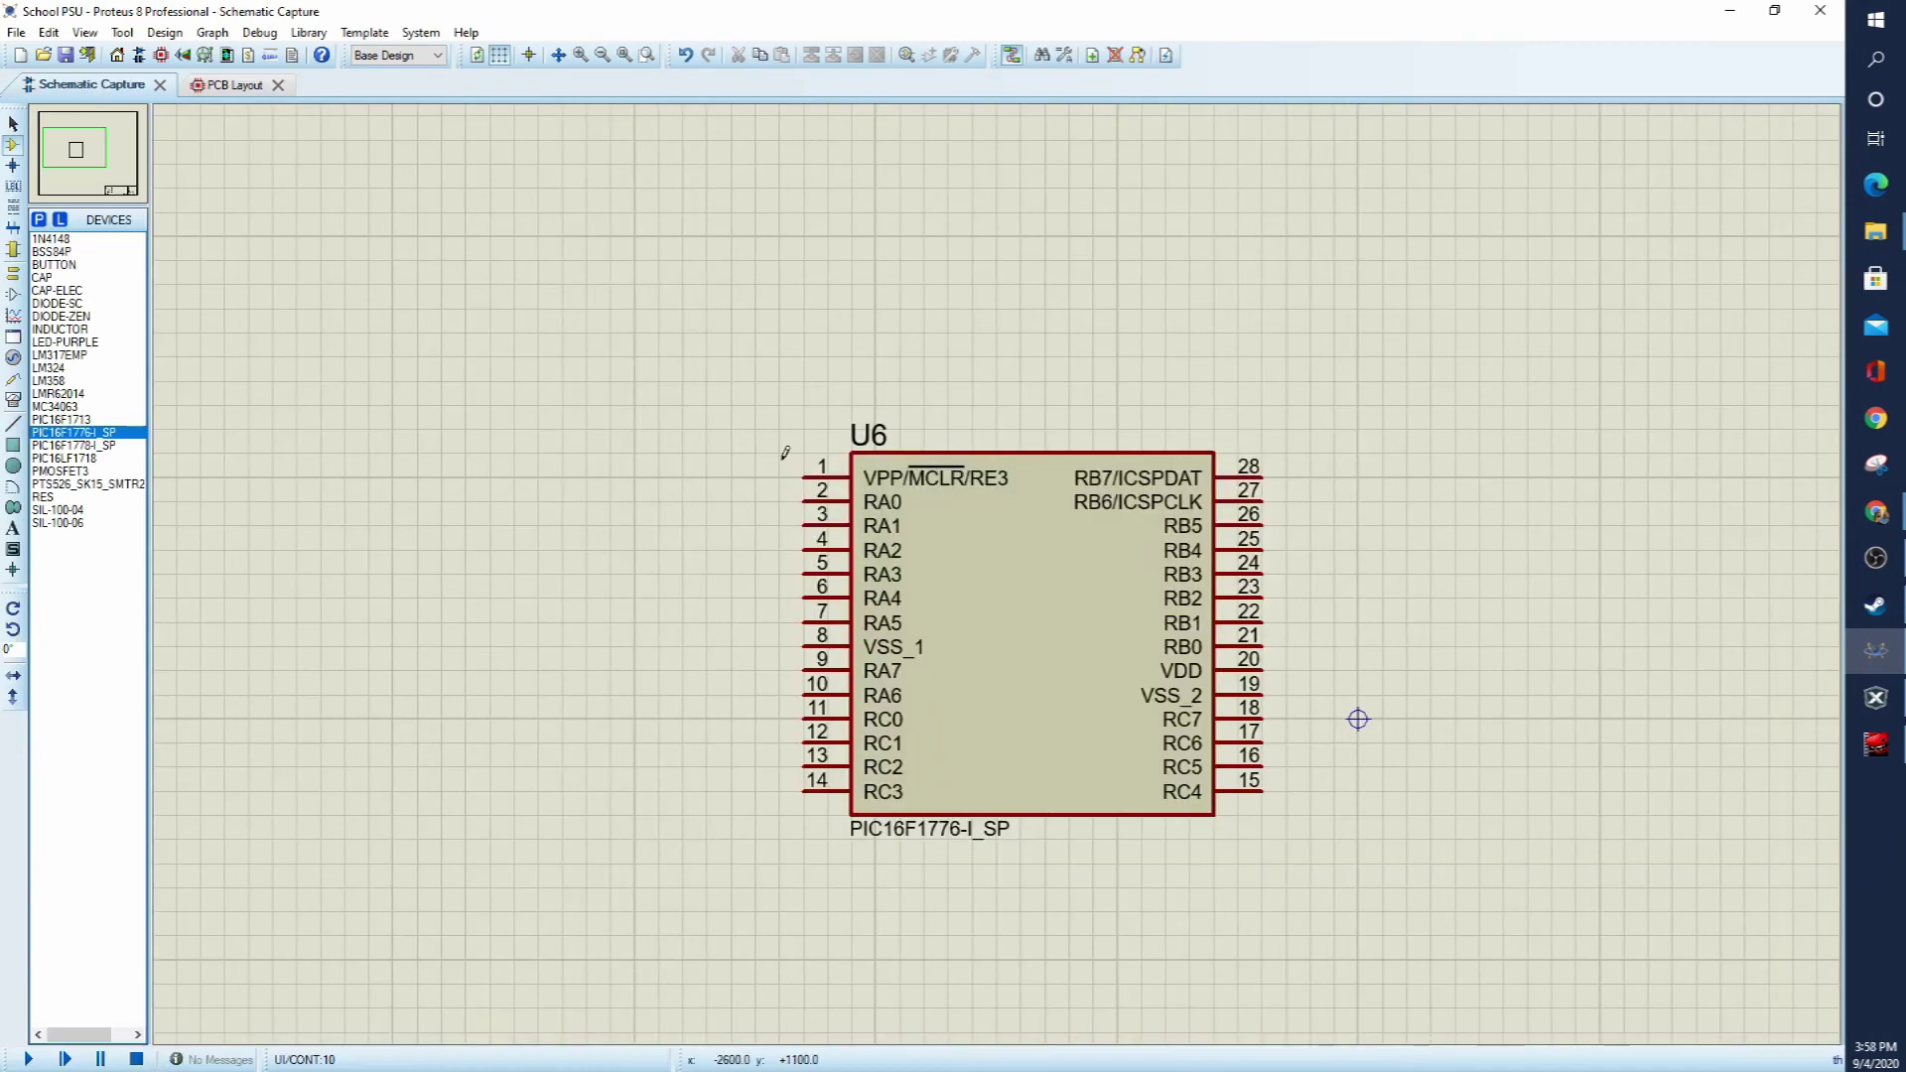
double_click(1057, 672)
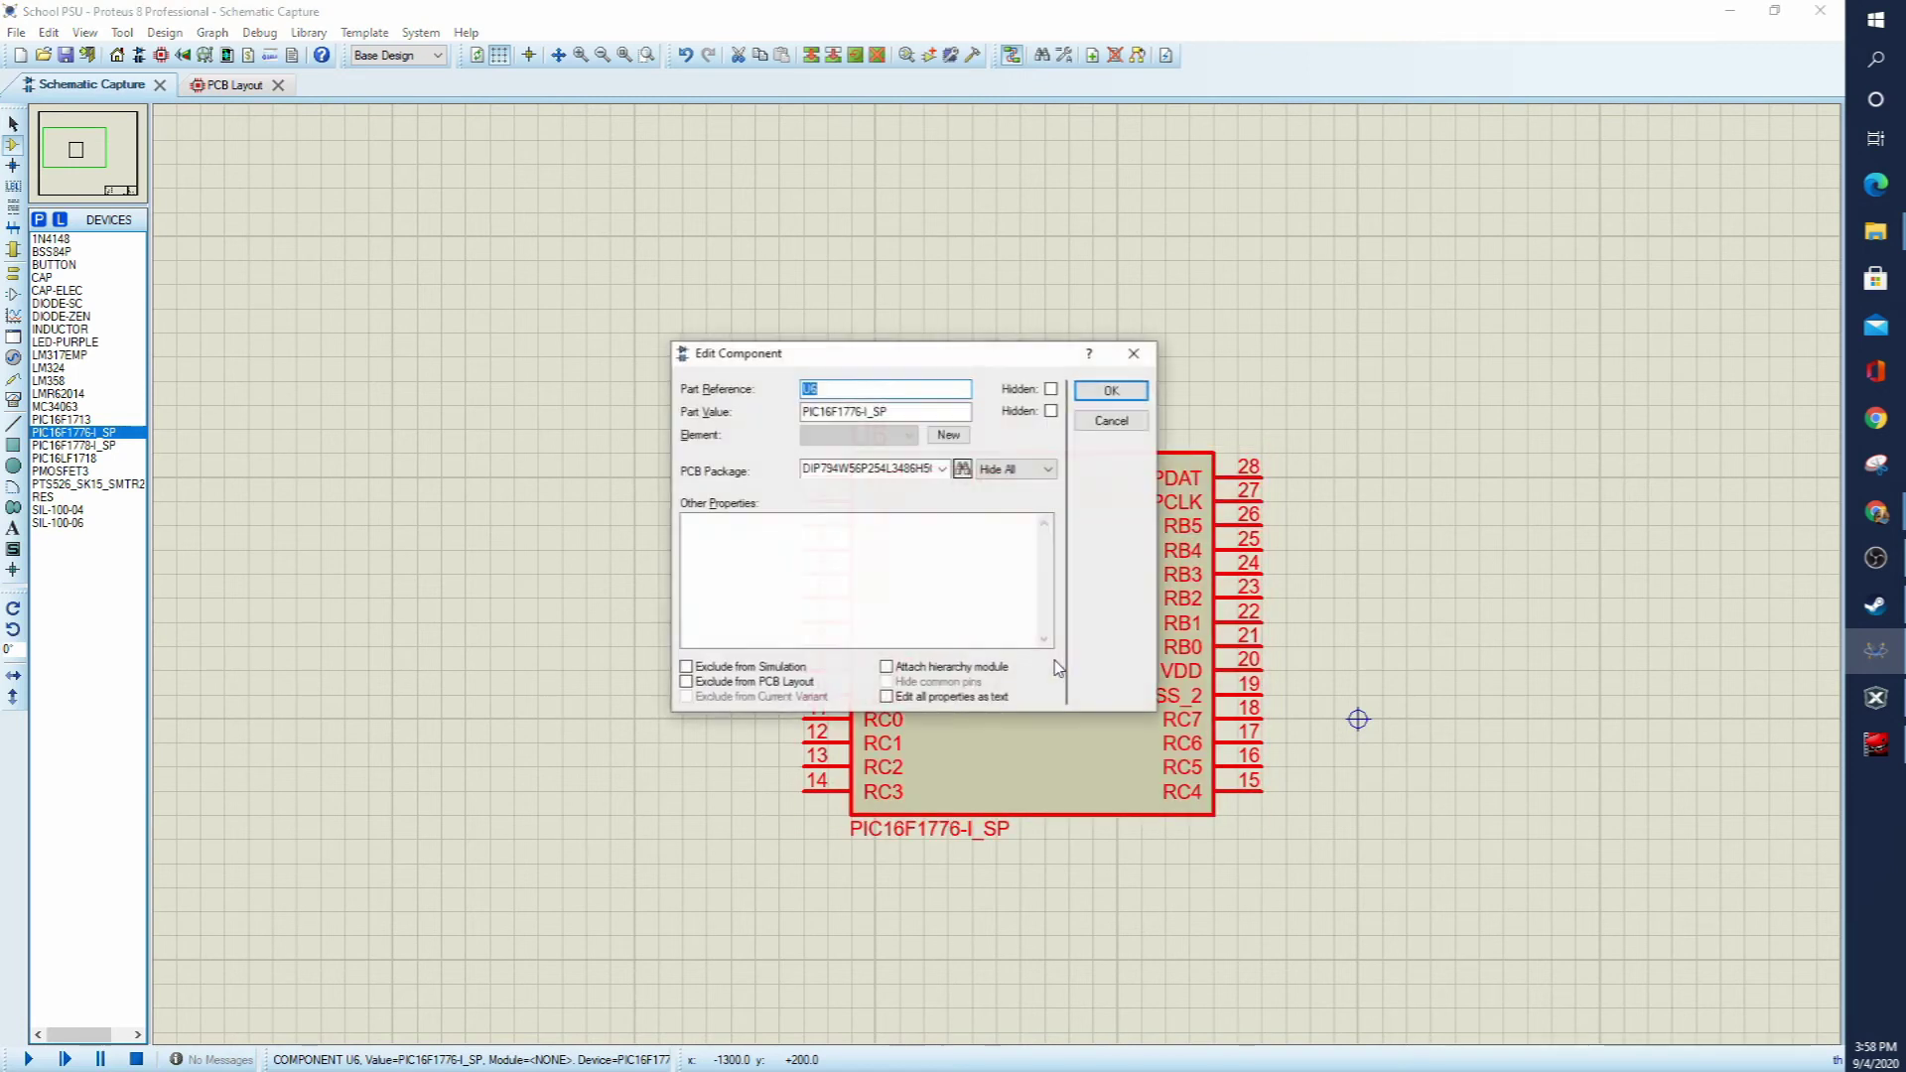
click(963, 470)
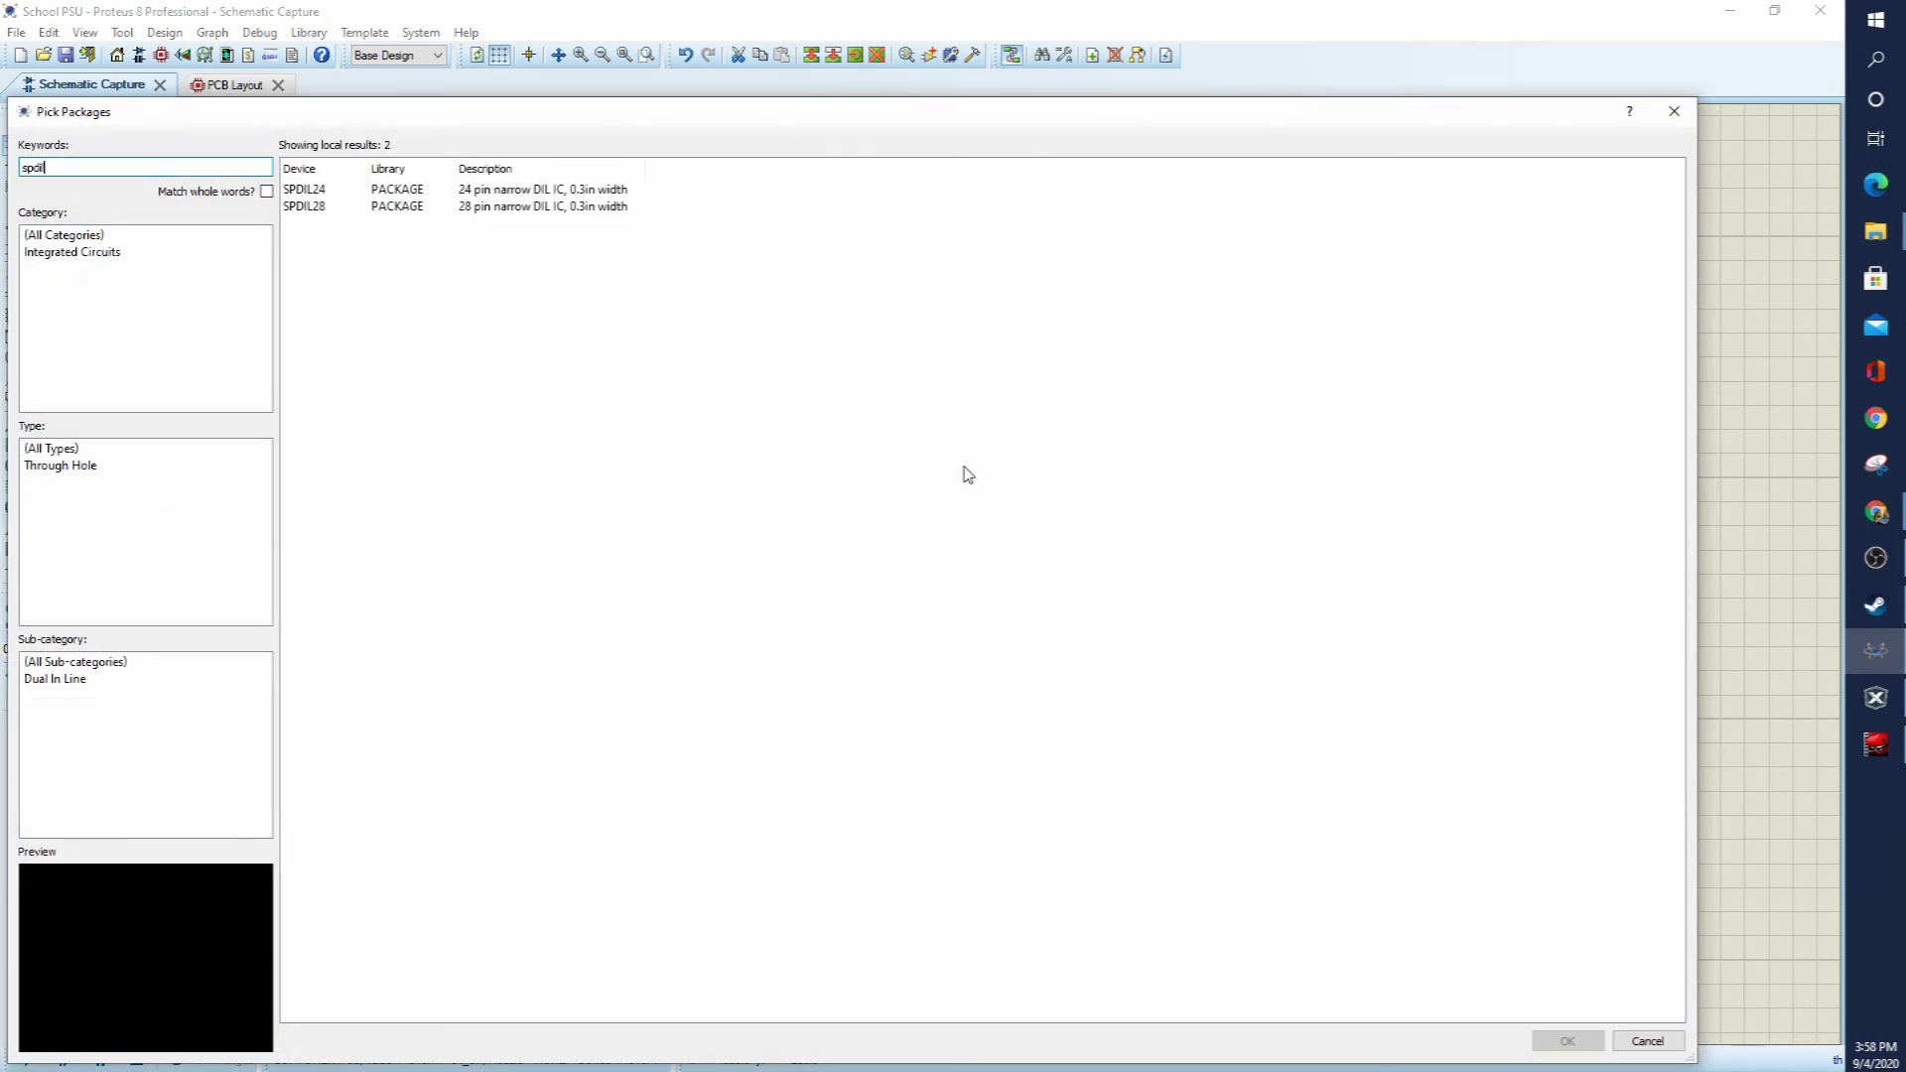
click(561, 214)
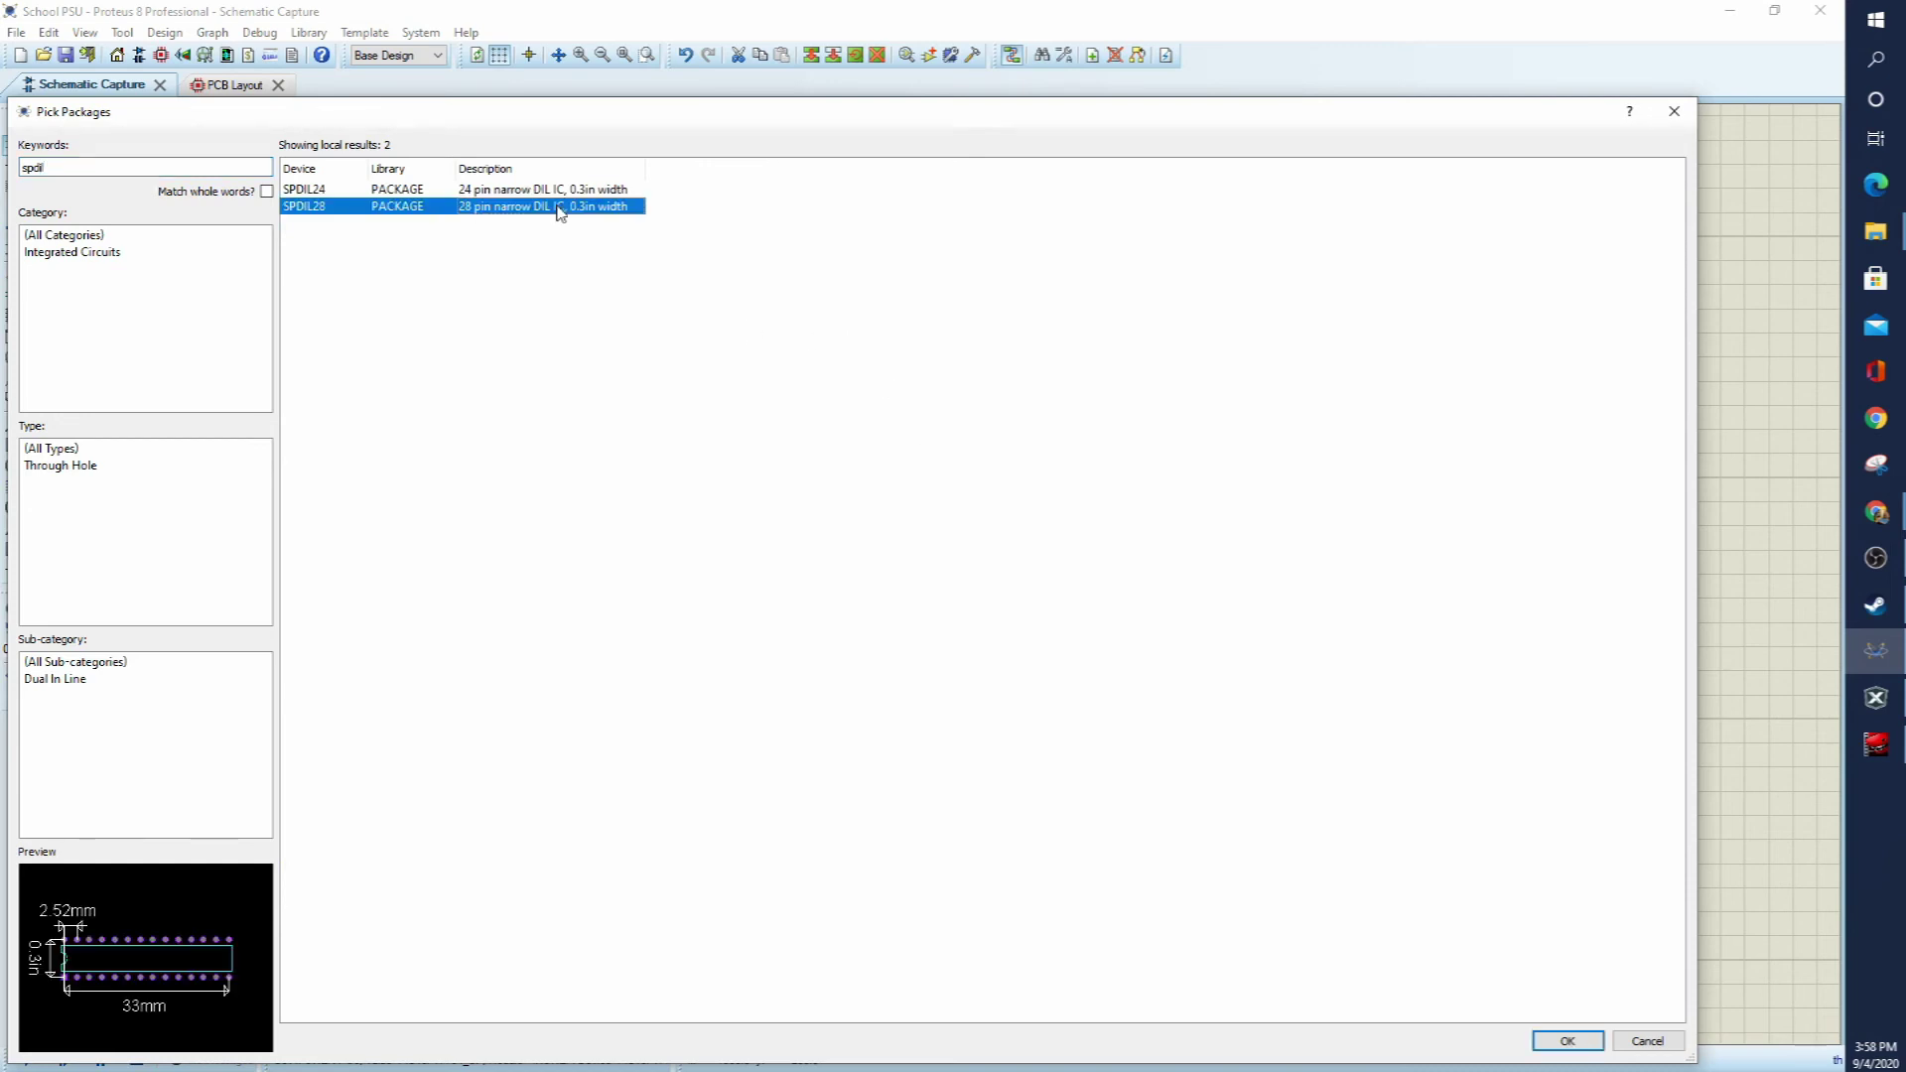
click(1567, 1040)
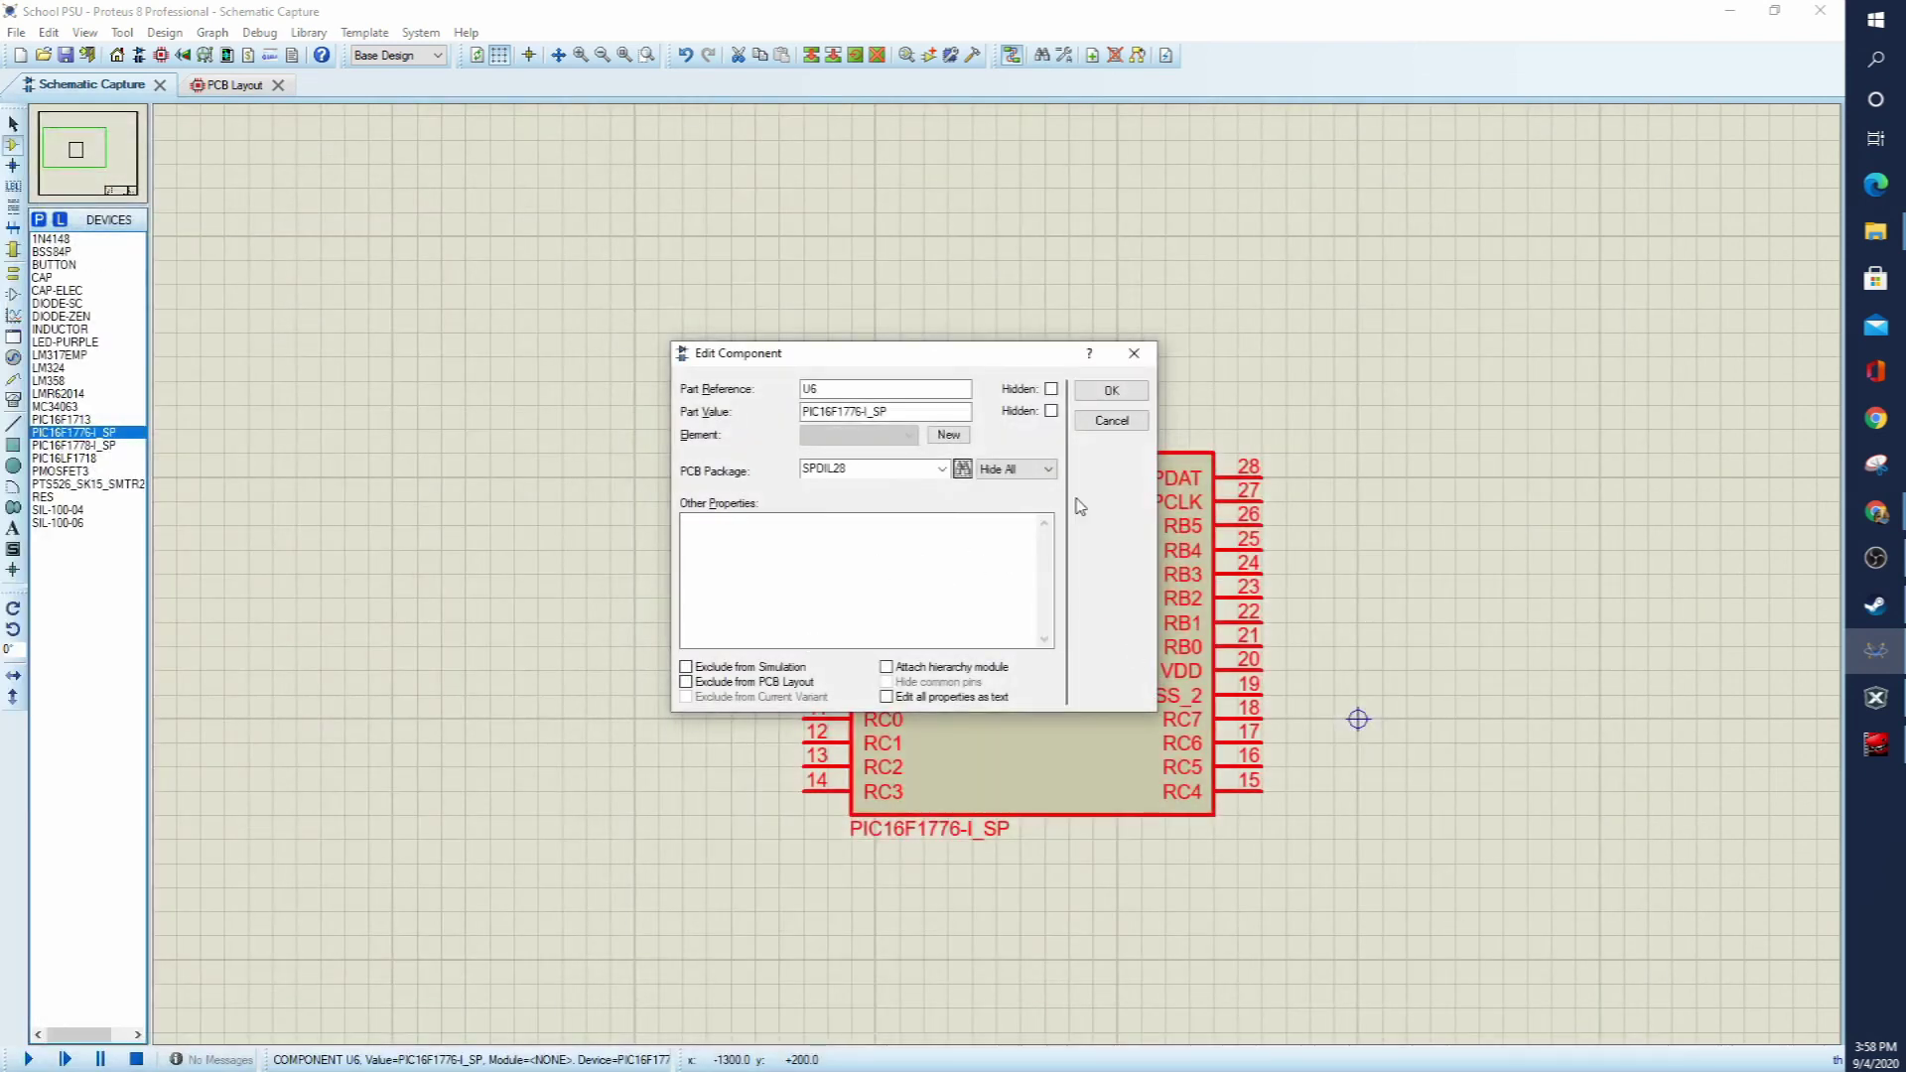
click(1110, 390)
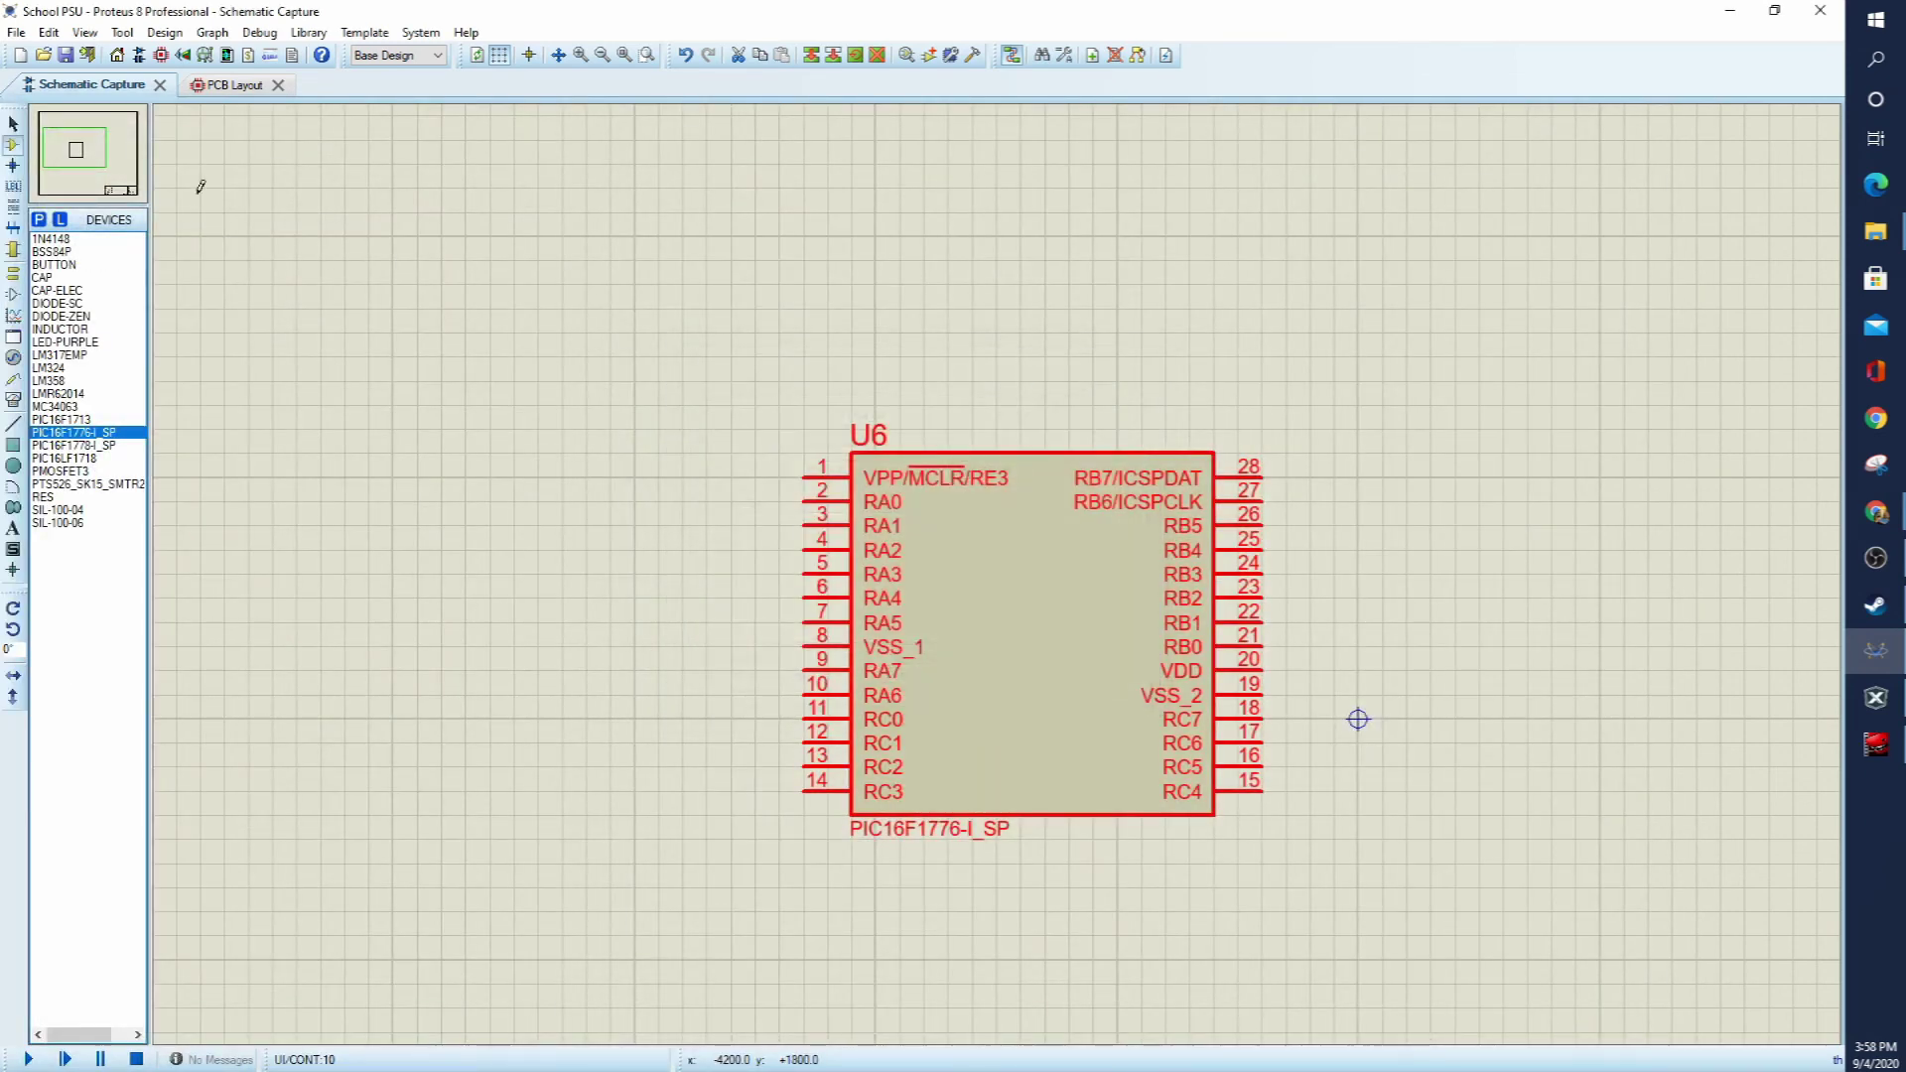
click(228, 85)
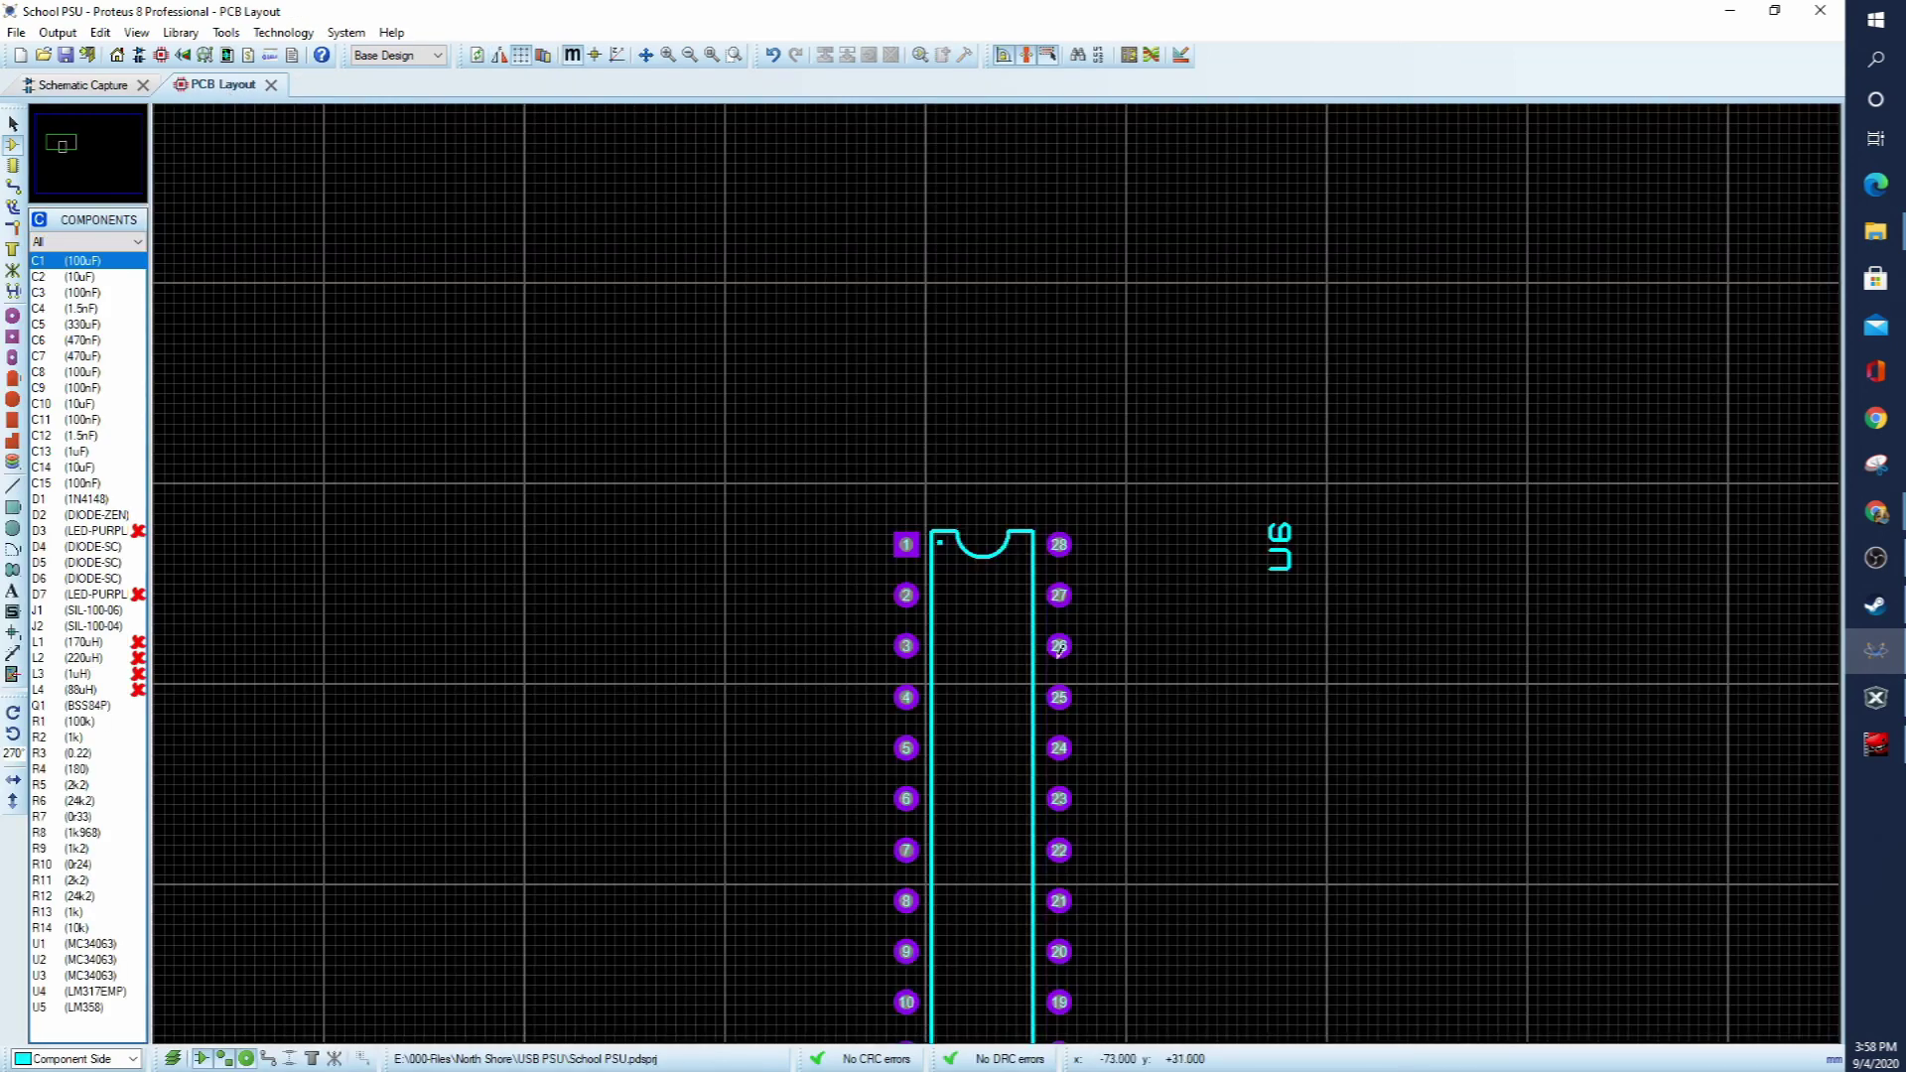
scroll(1058, 650, down, 2)
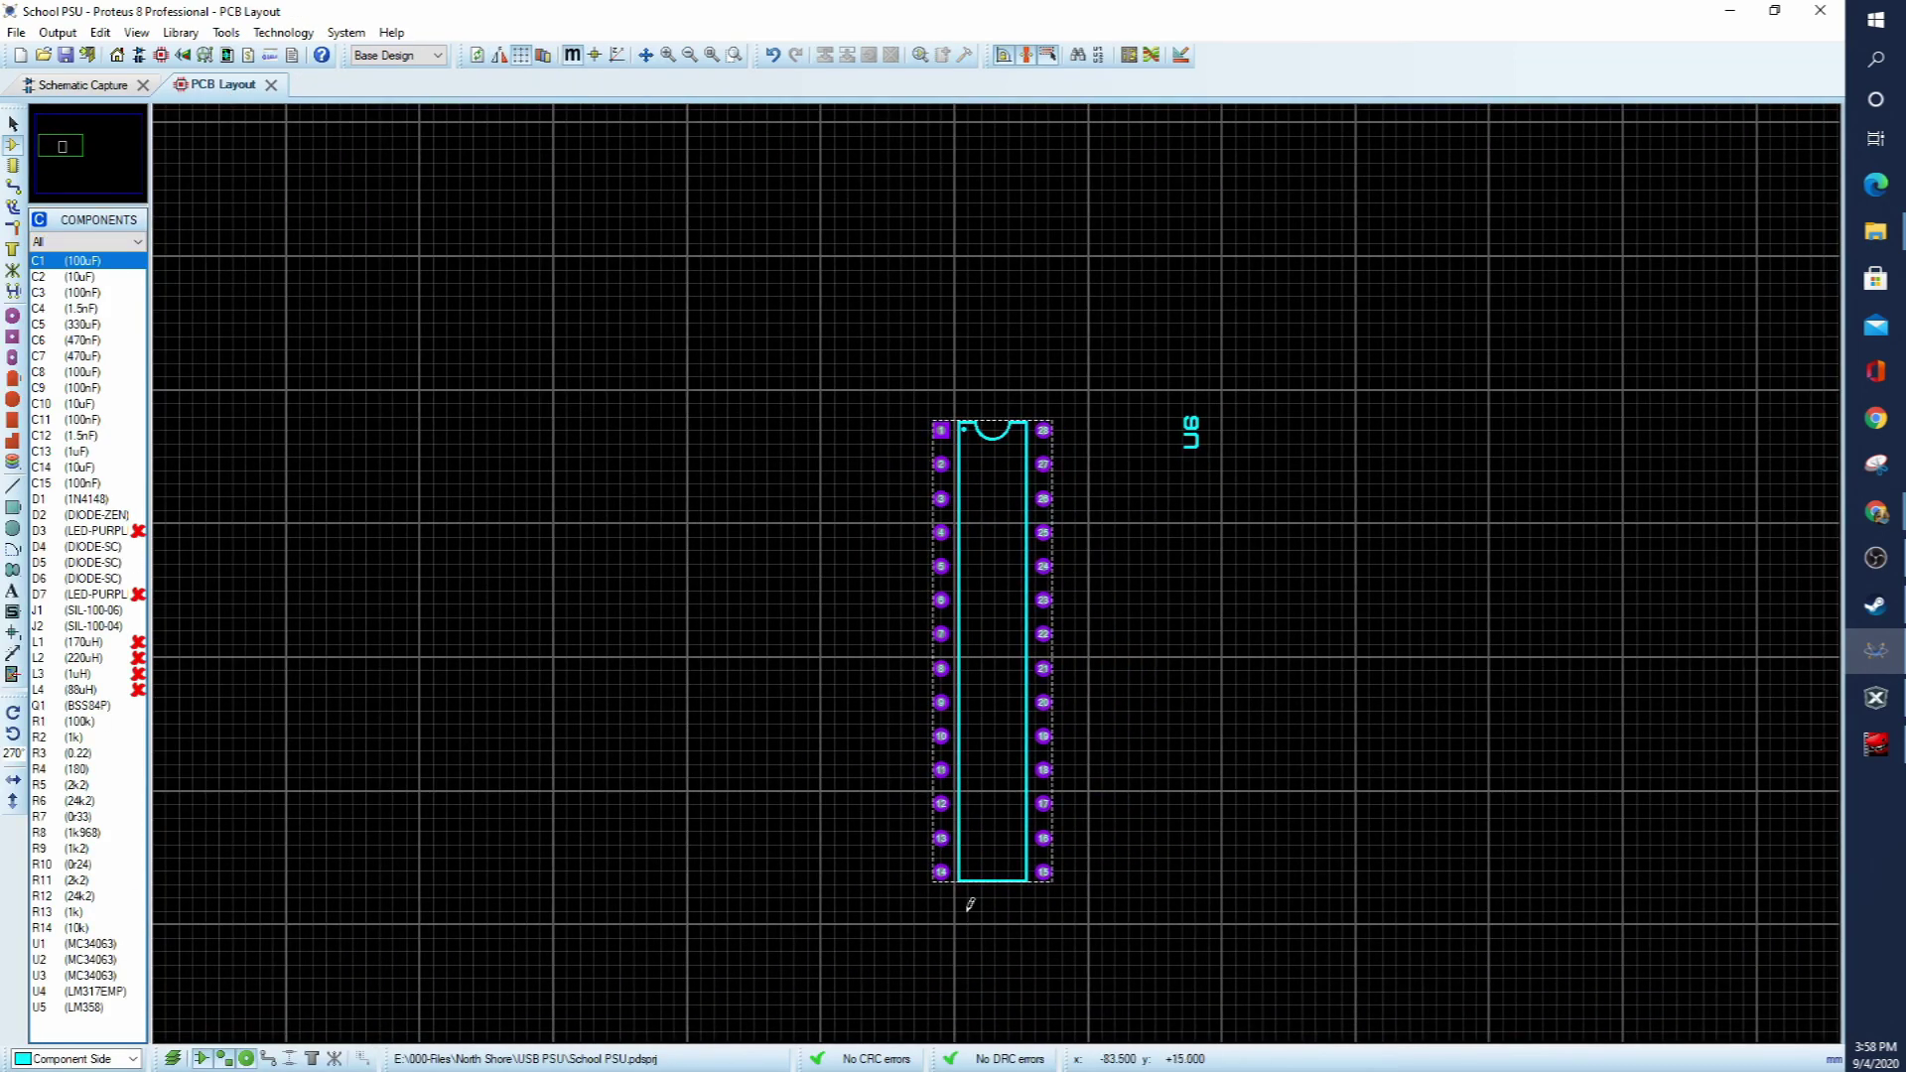
scroll(923, 511, up, 1)
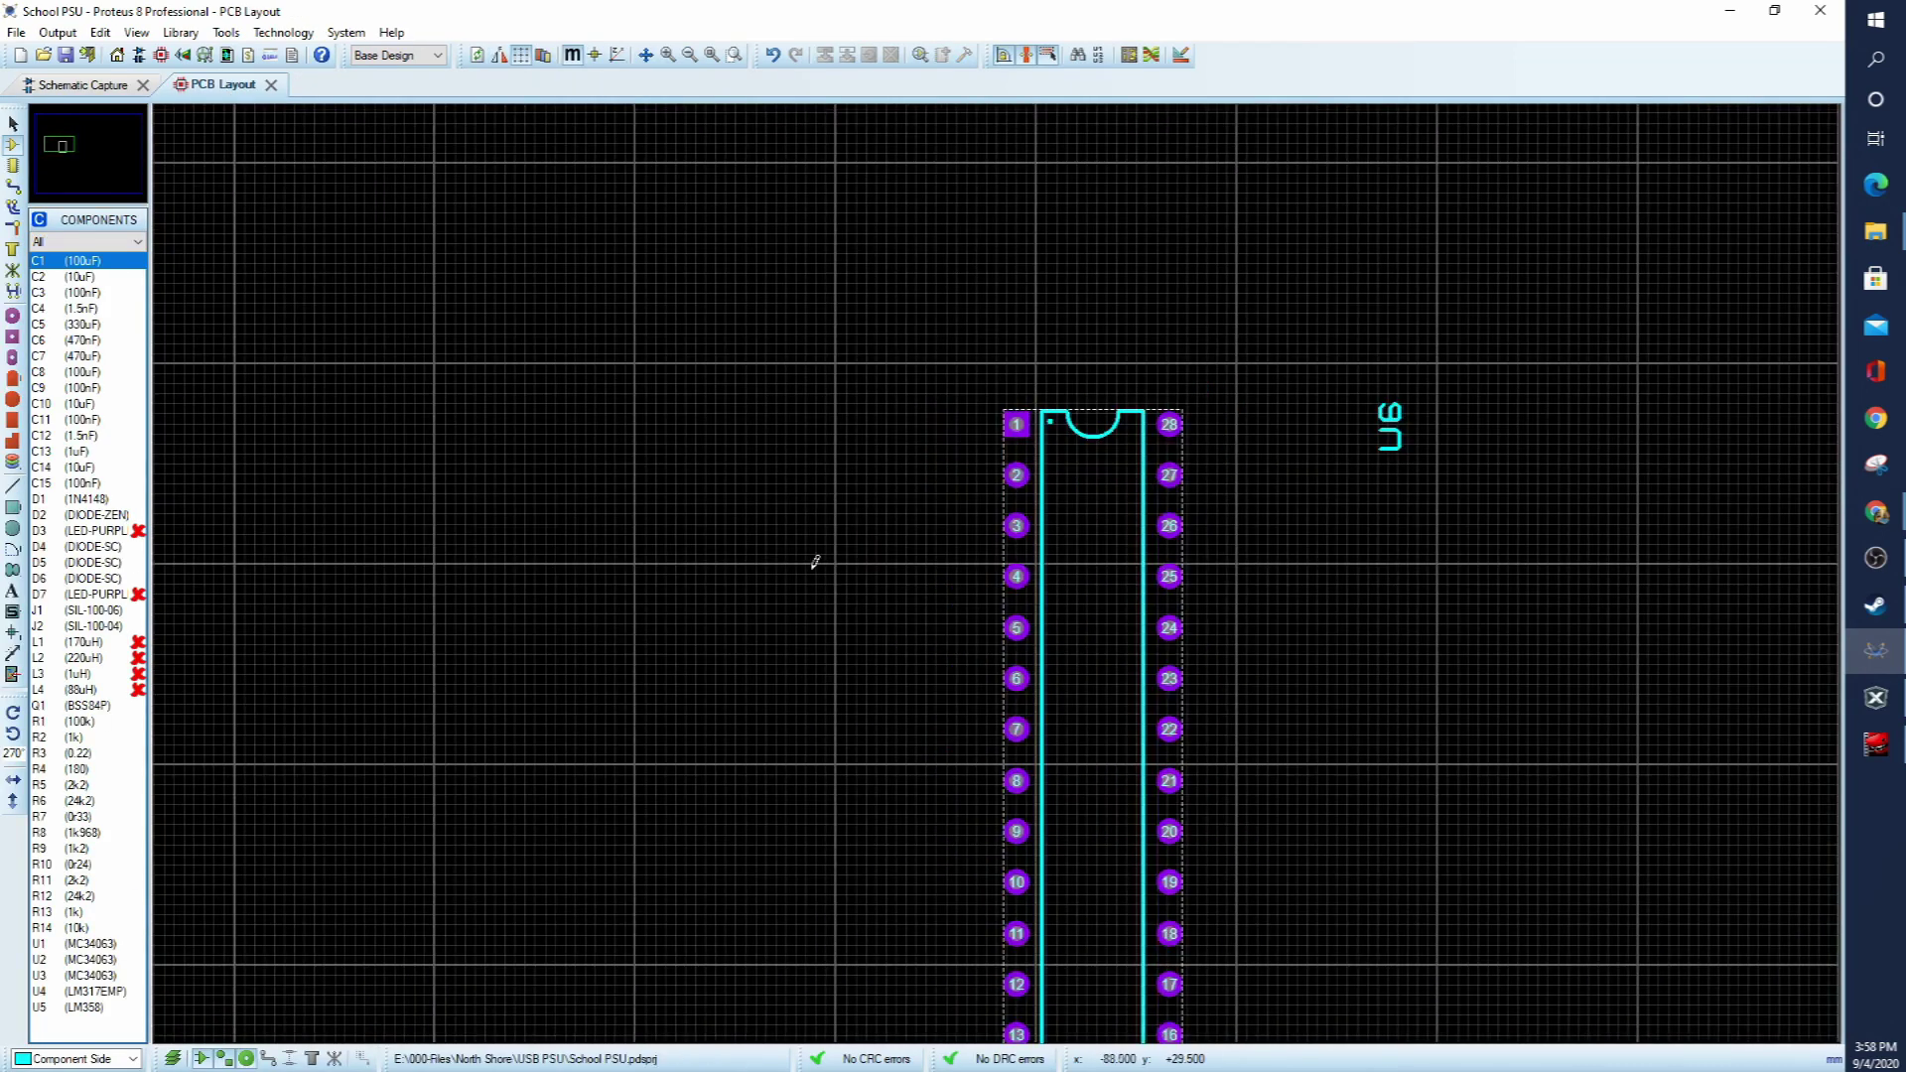
scroll(795, 364, down, 1)
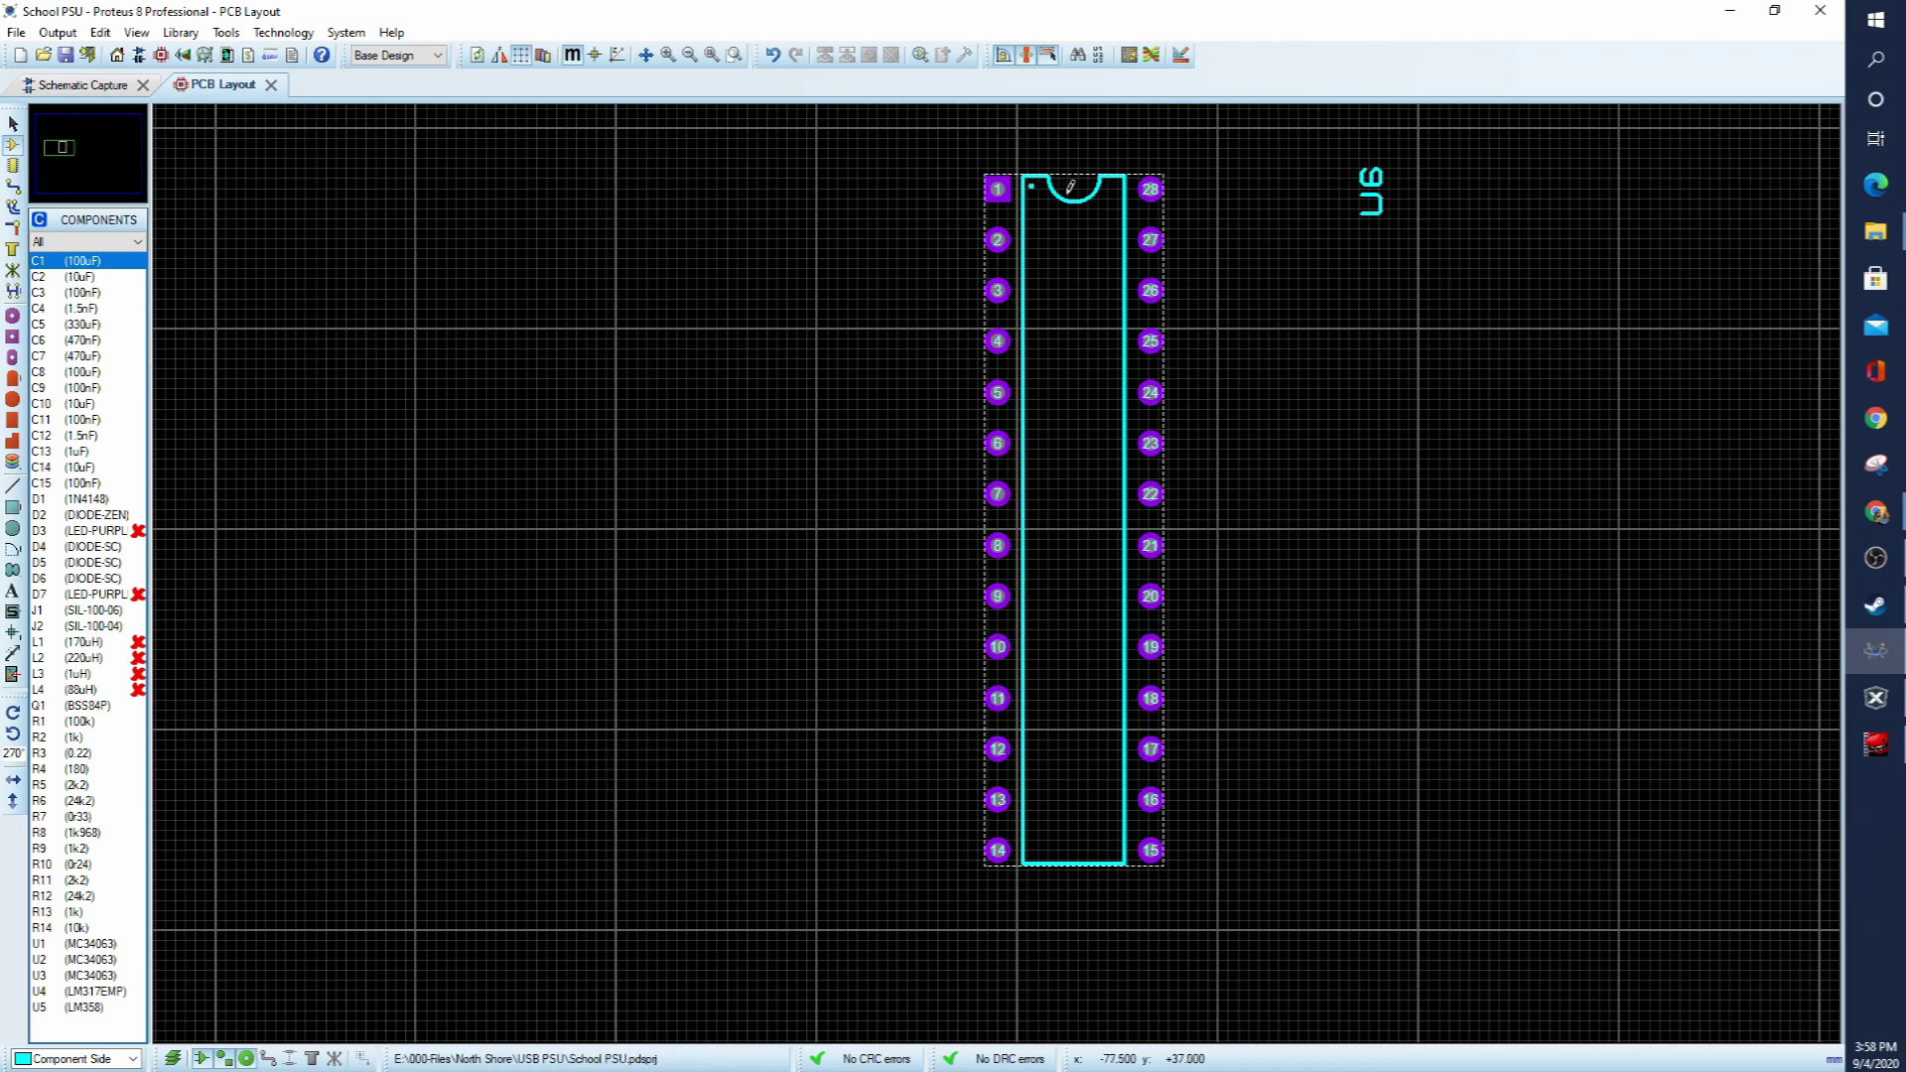
click(99, 85)
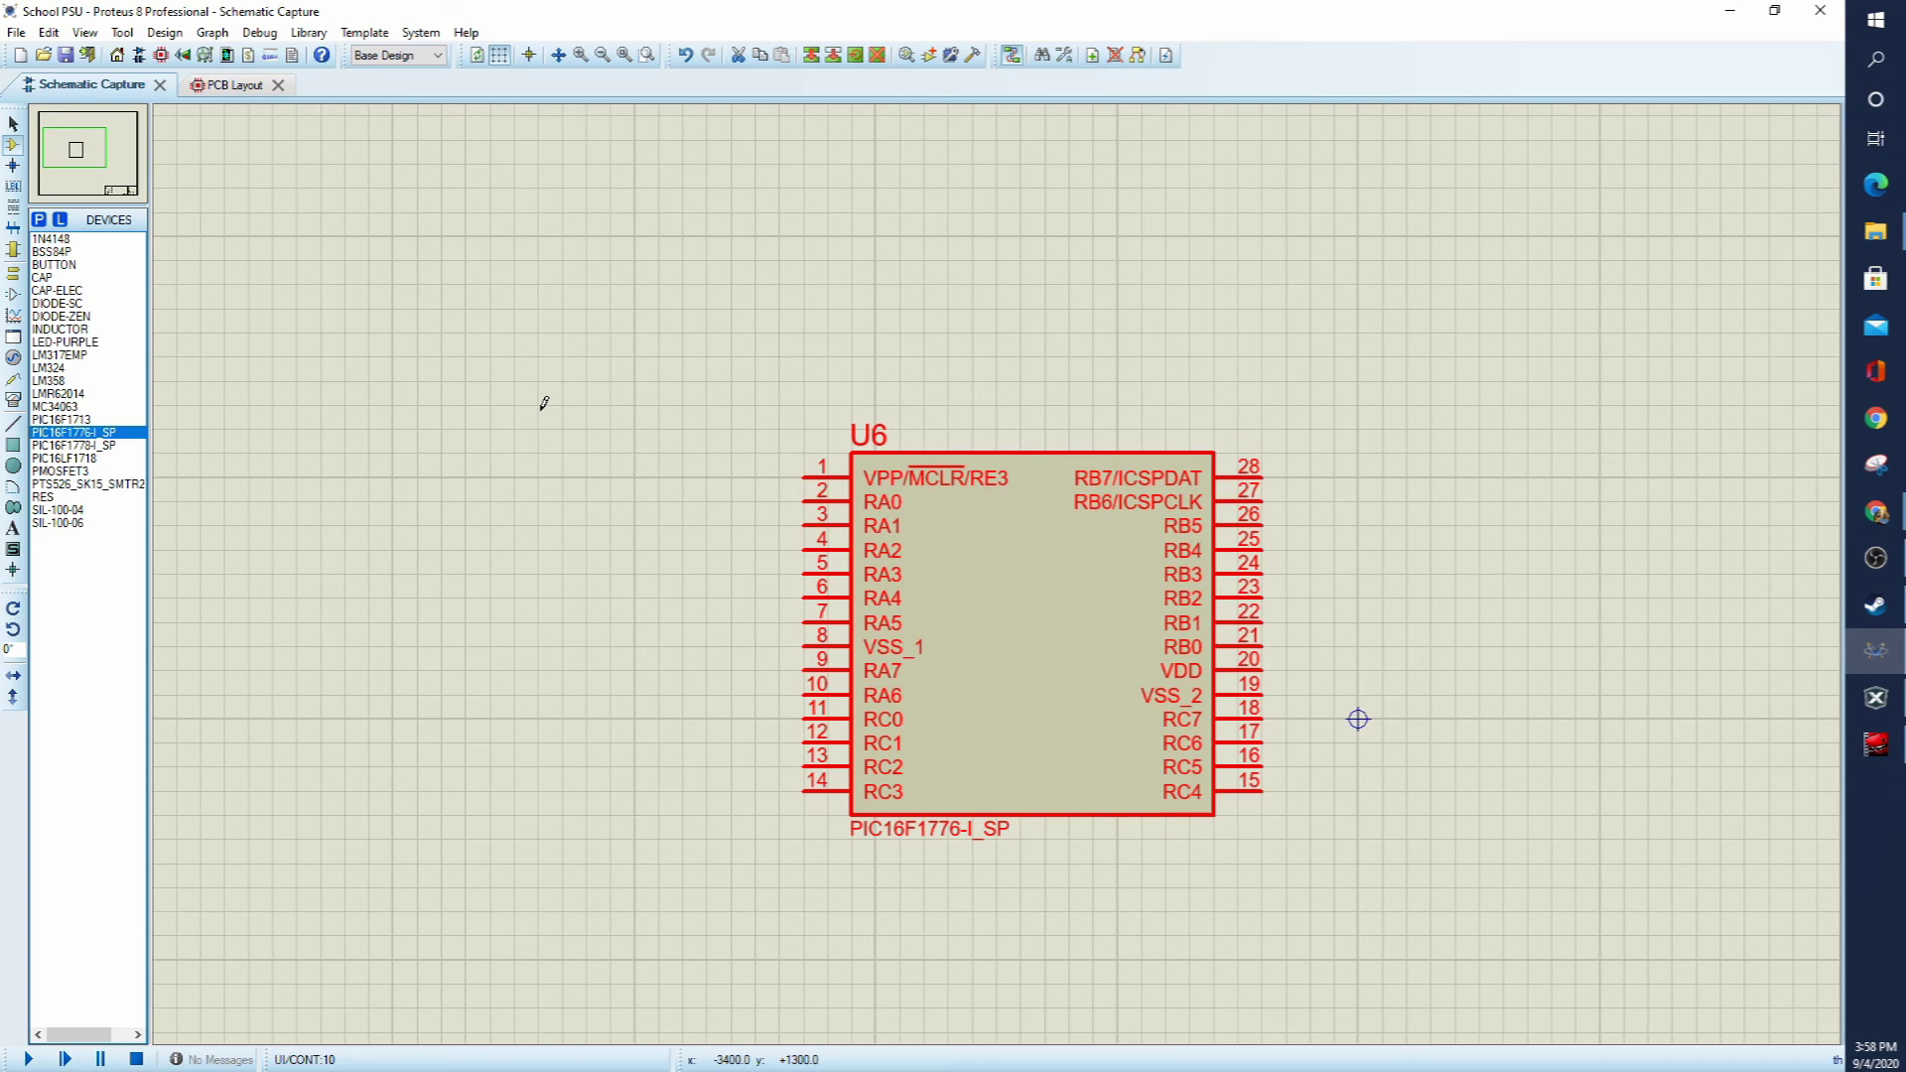
scroll(623, 497, down, 2)
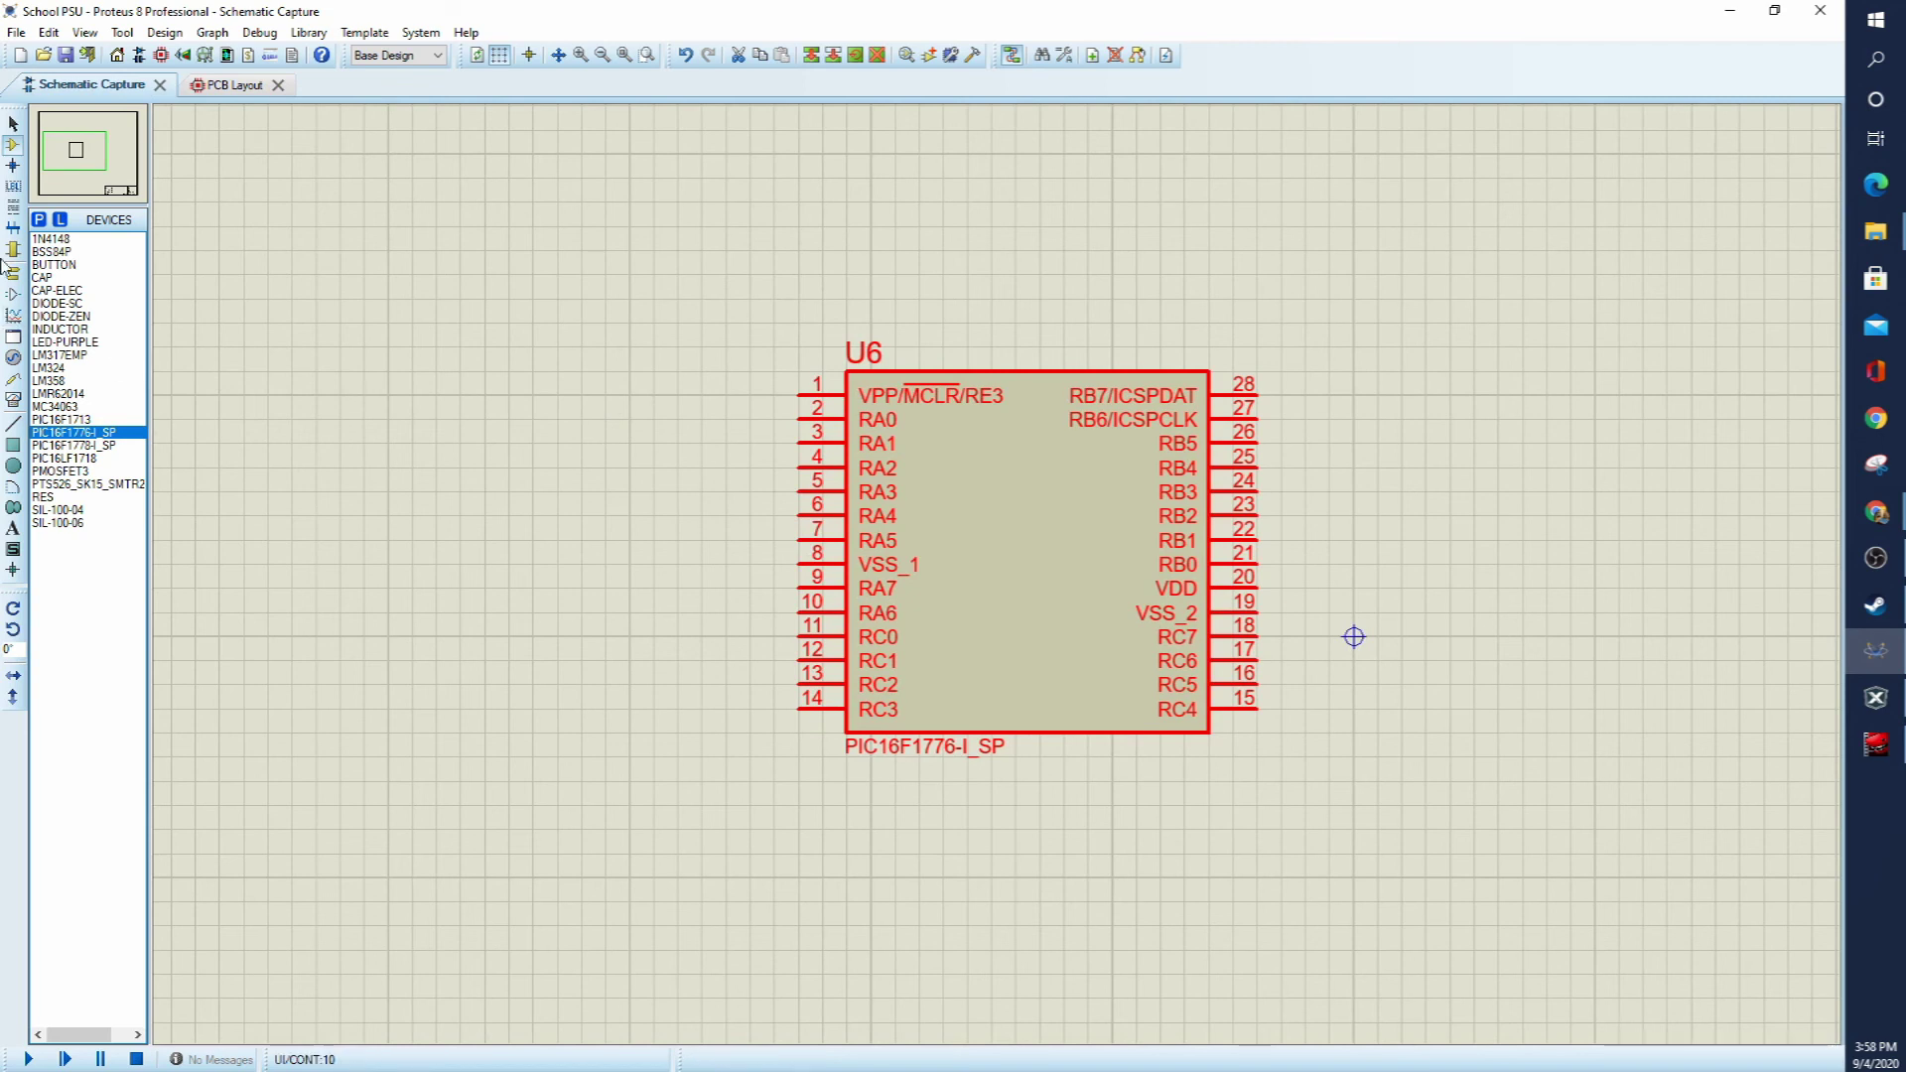
key(p)
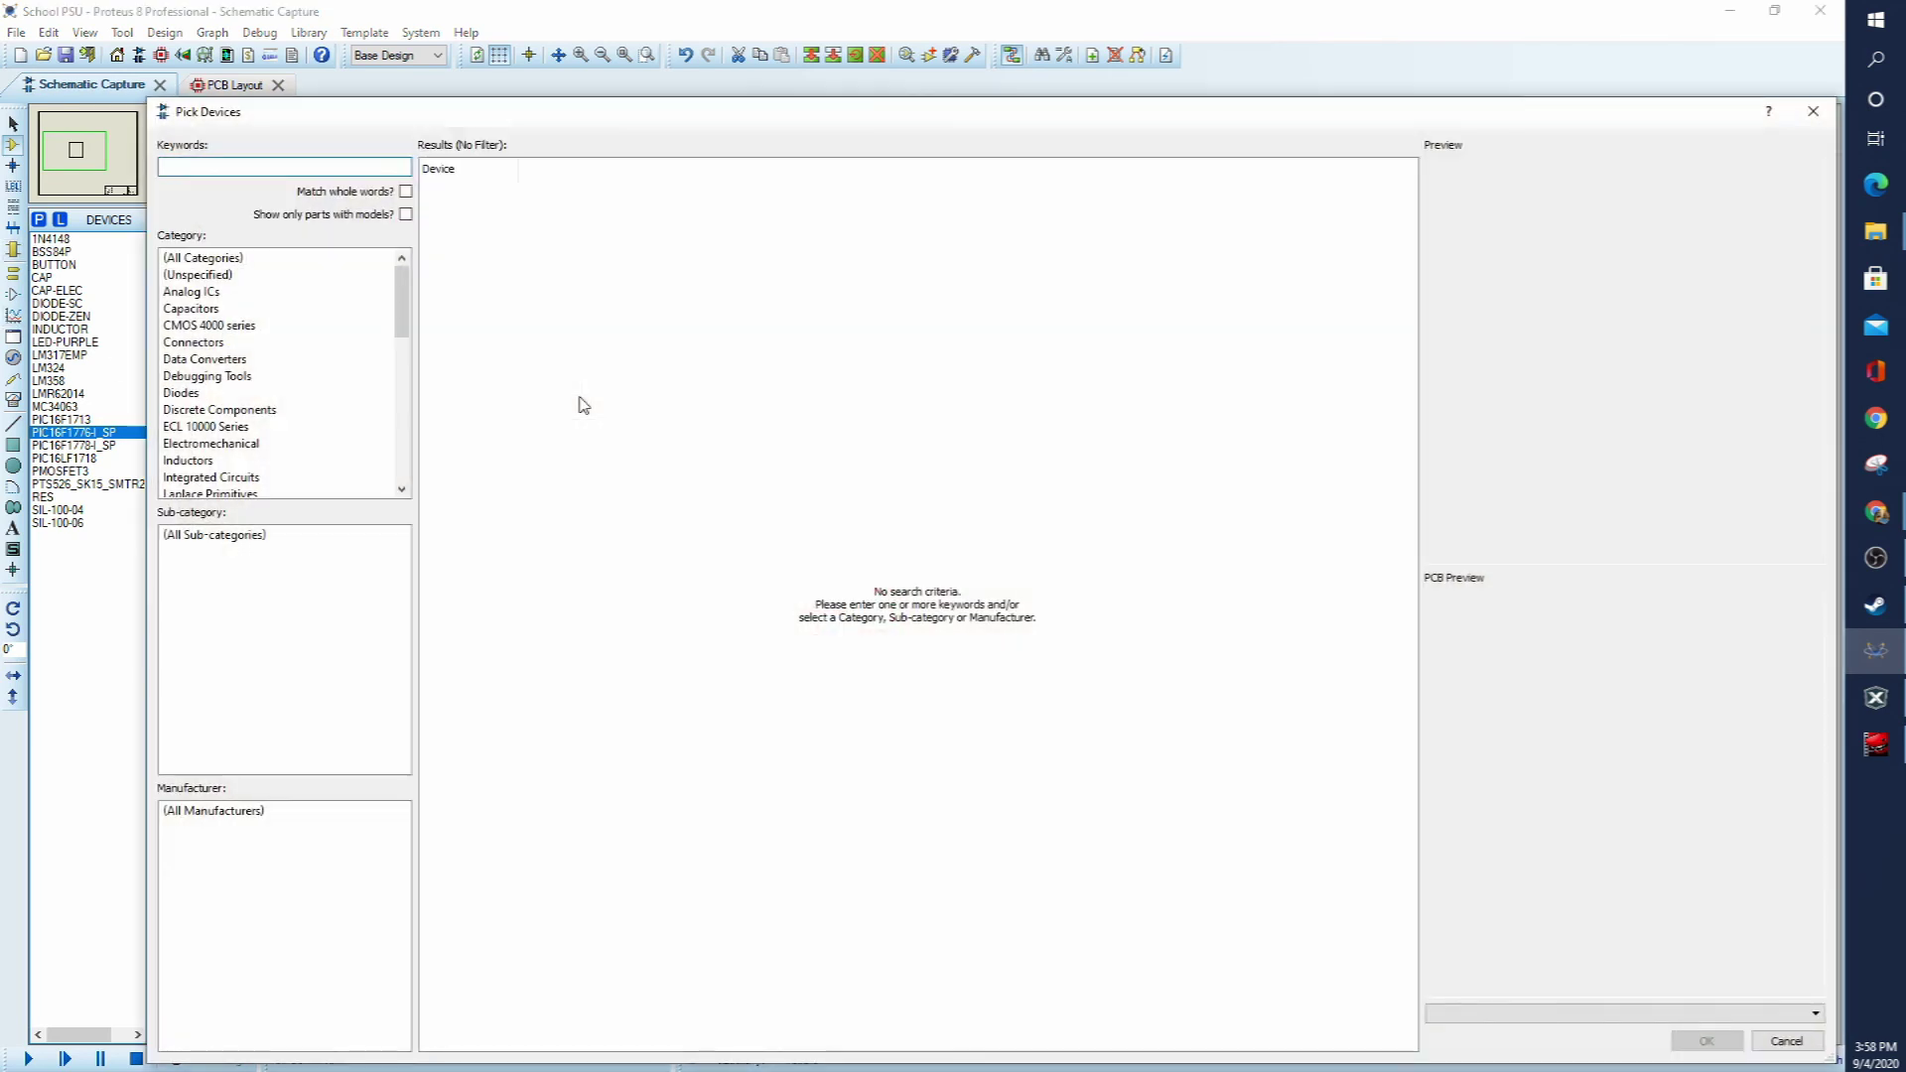
key(Escape)
click(13, 250)
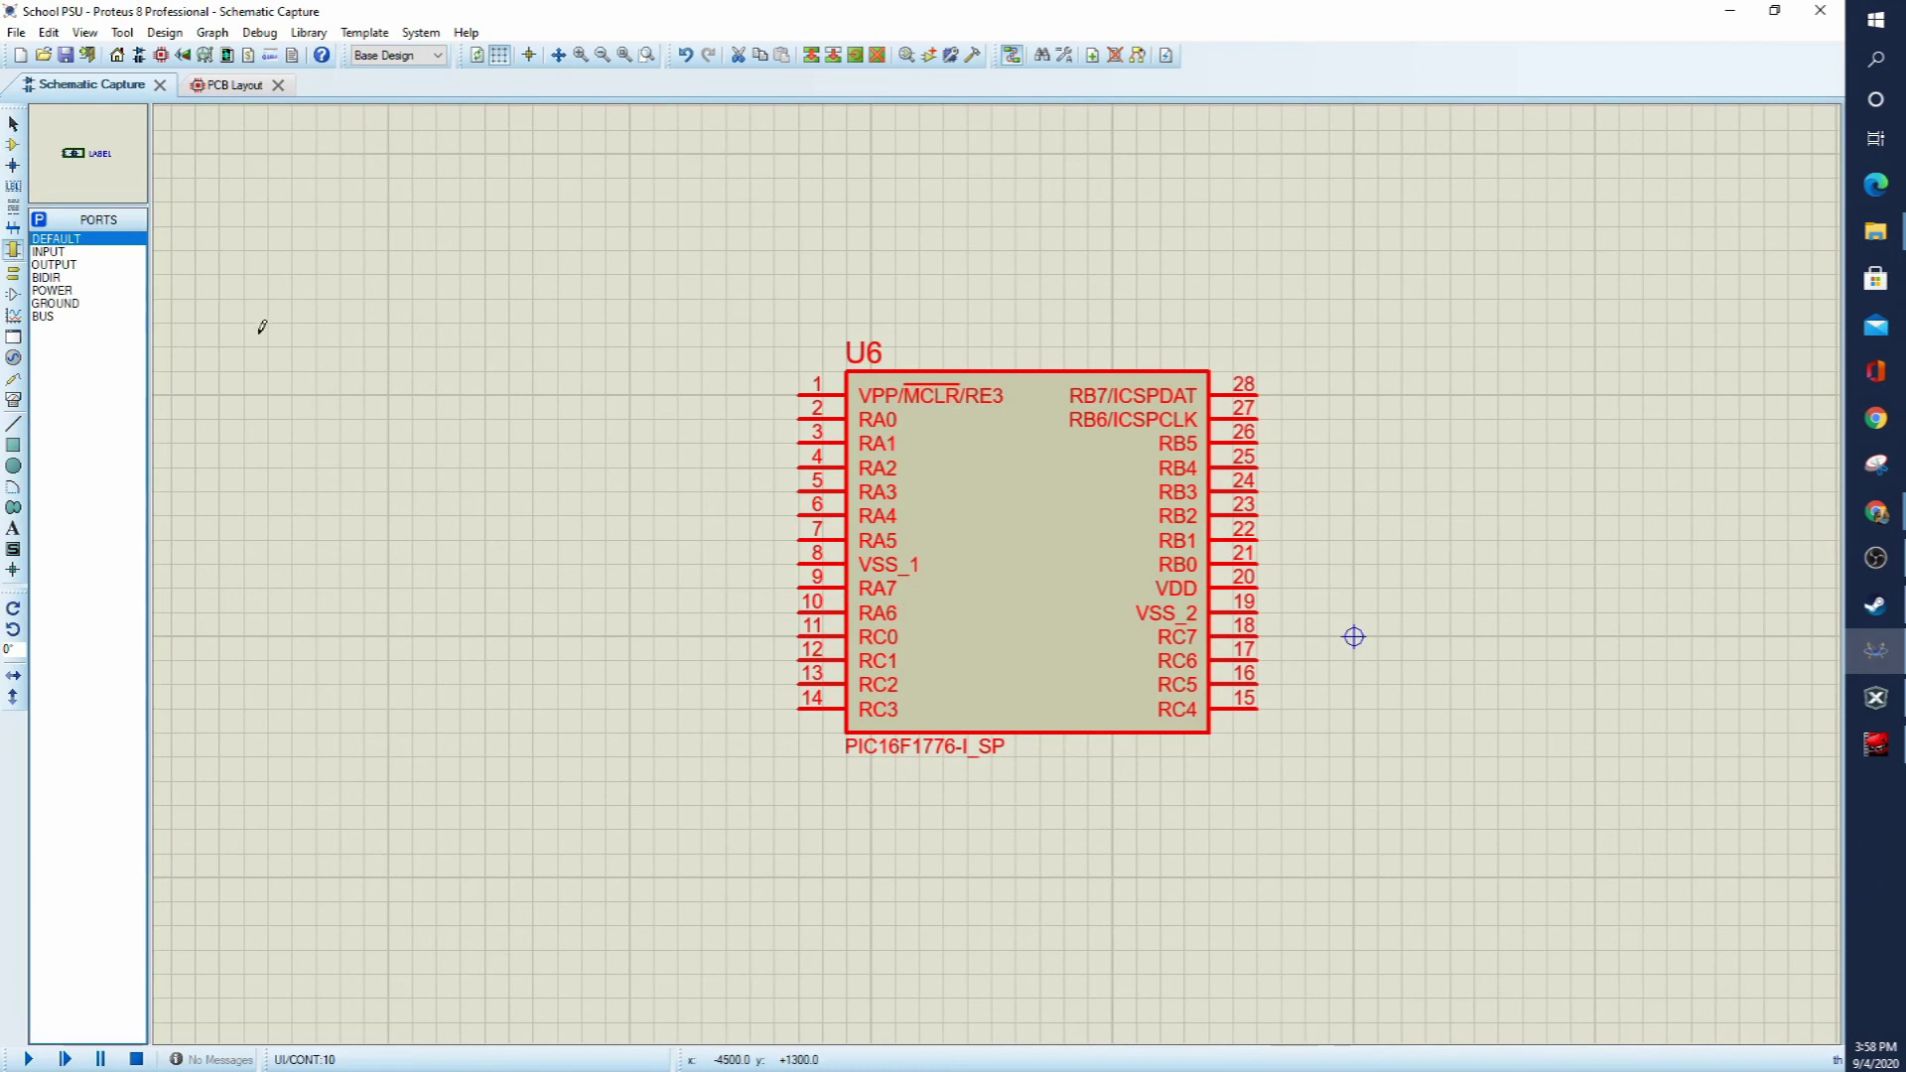
key(p)
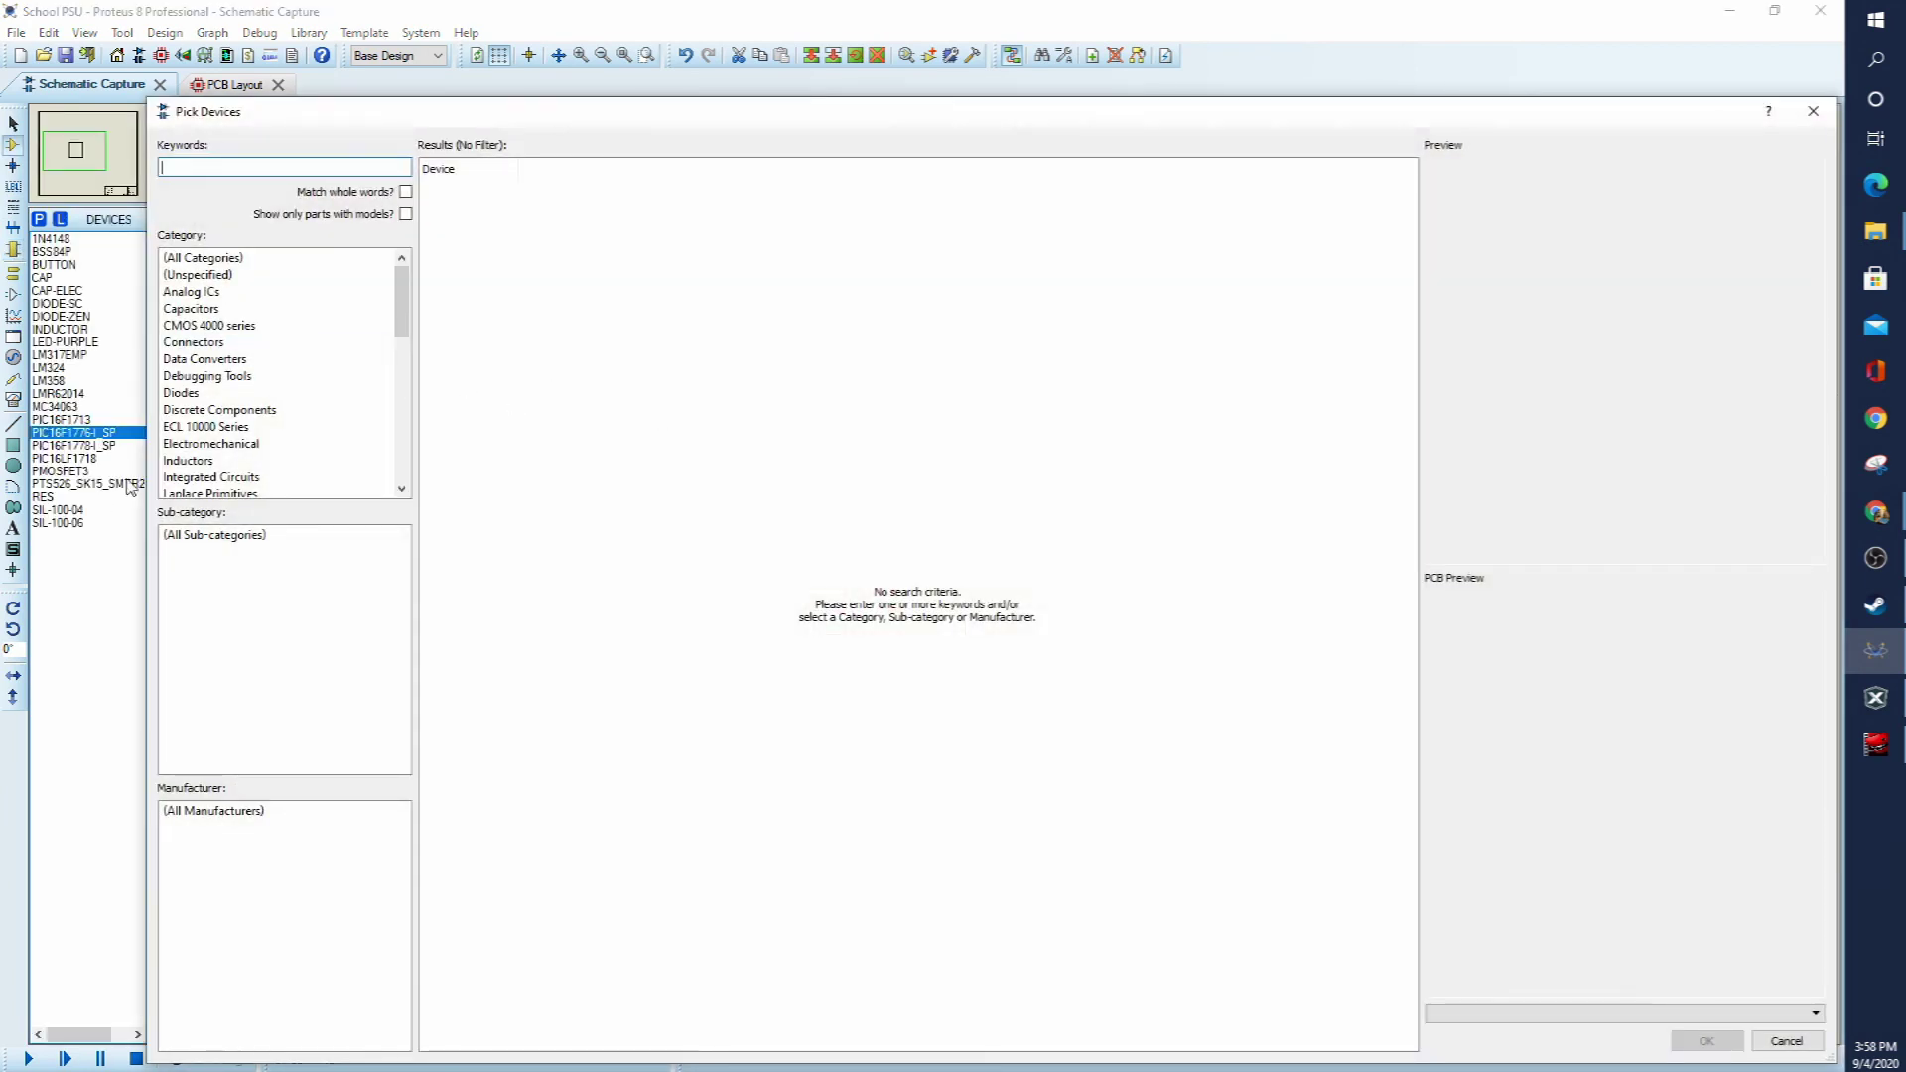
key(Escape)
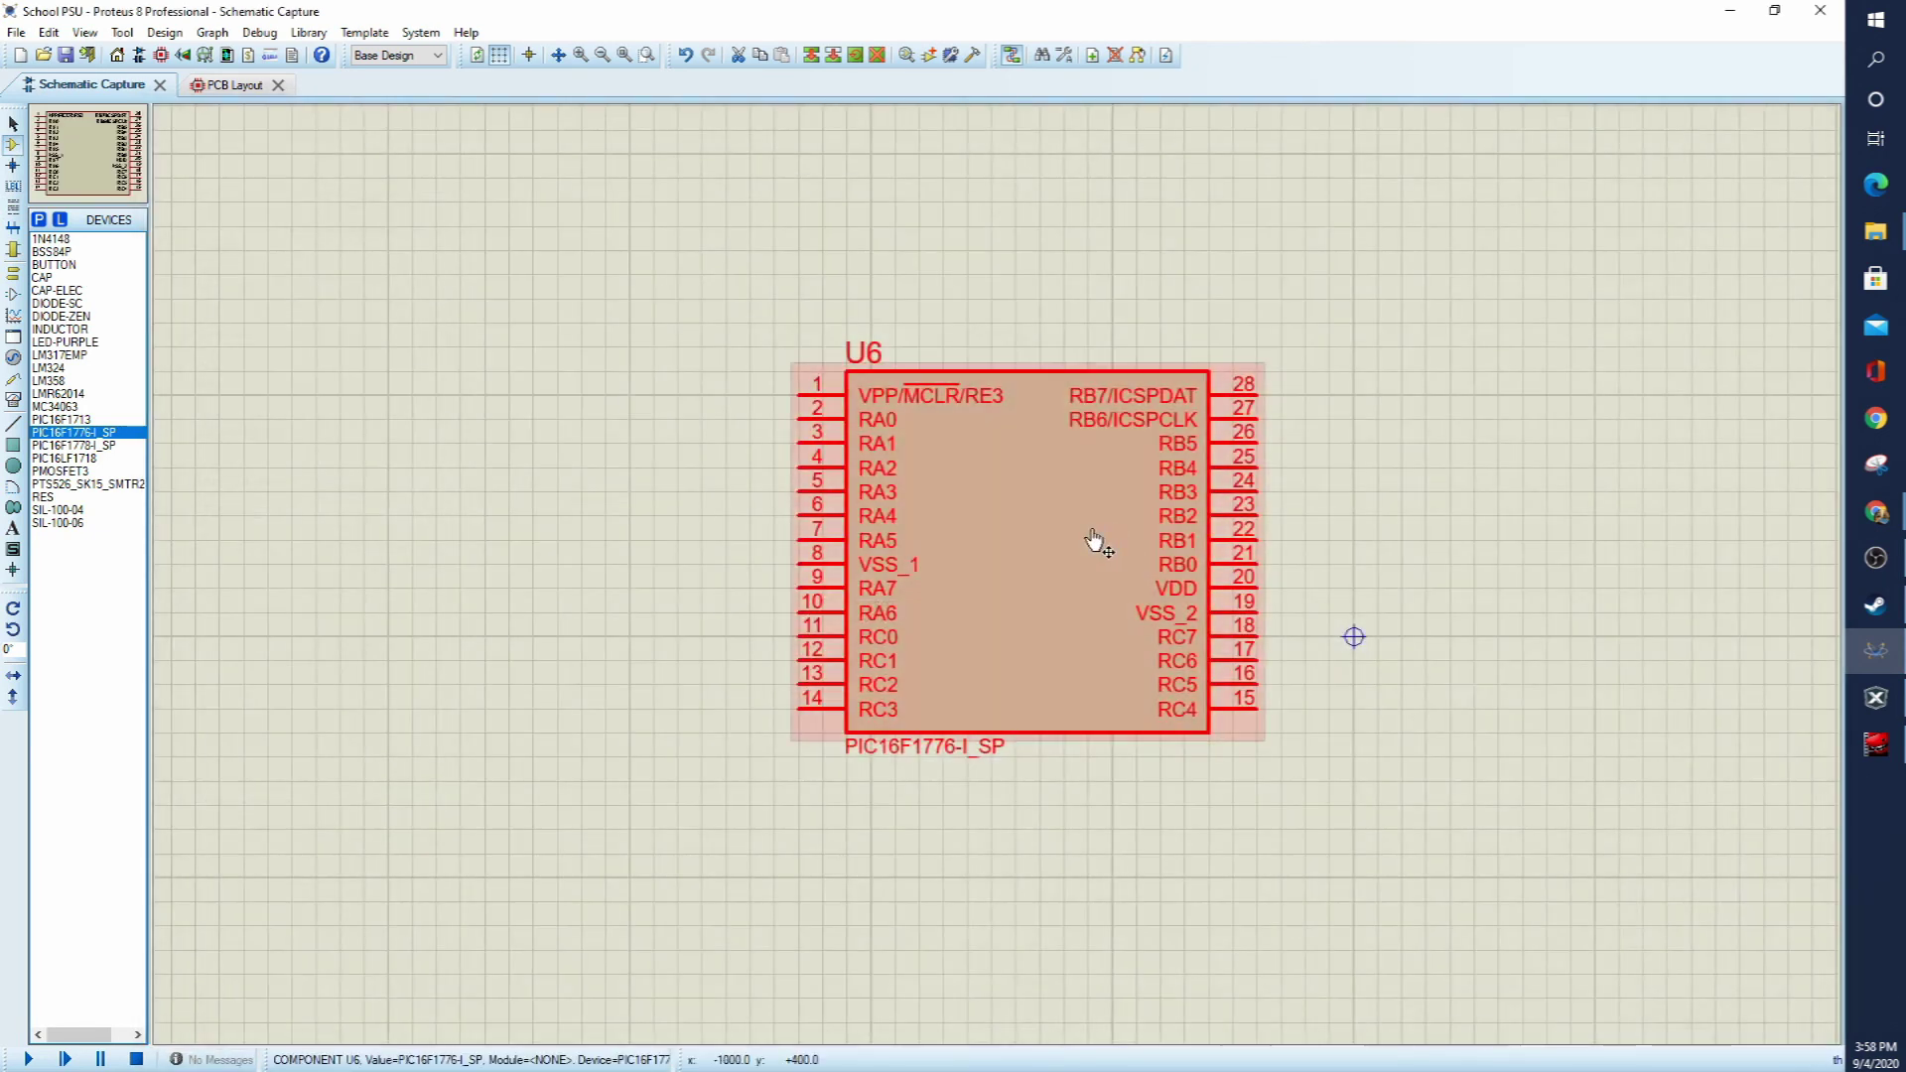